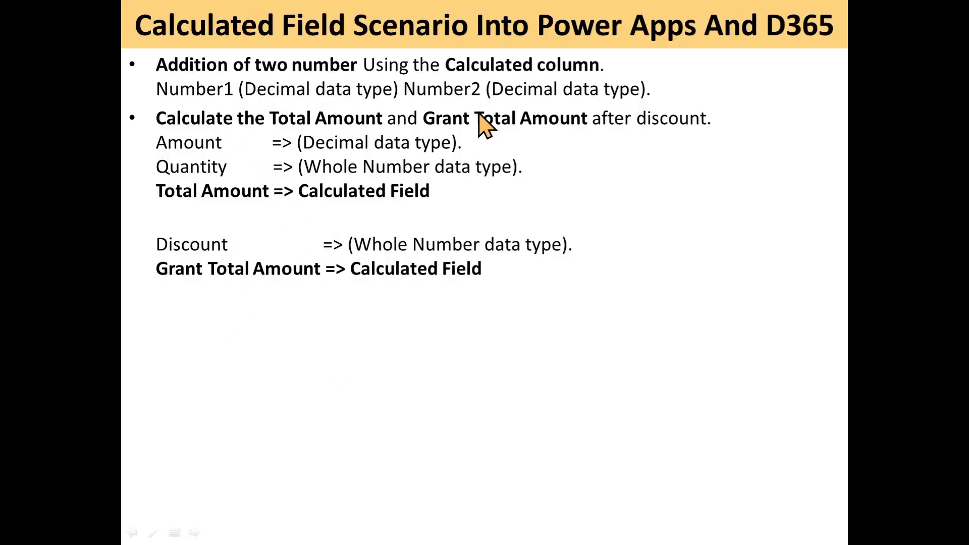
- Switch to the Wood Designer product record in the browser and examine its Number1, Number2 and Addition fields
{"action": "key", "text": "alt+Tab"}
{"action": "double_click", "coordinate": [365, 320]}
{"action": "left_click", "coordinate": [229, 320]}
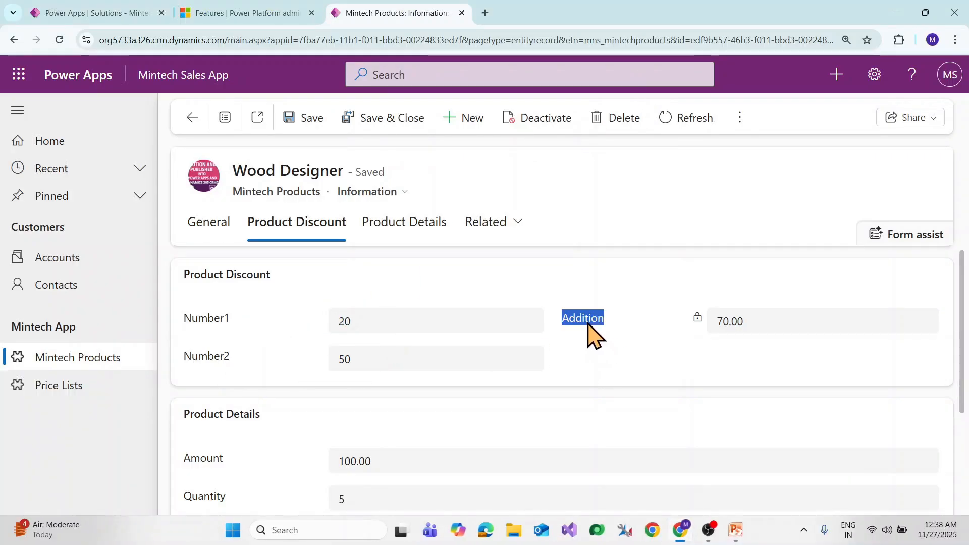
{"action": "key", "text": "alt+Tab"}
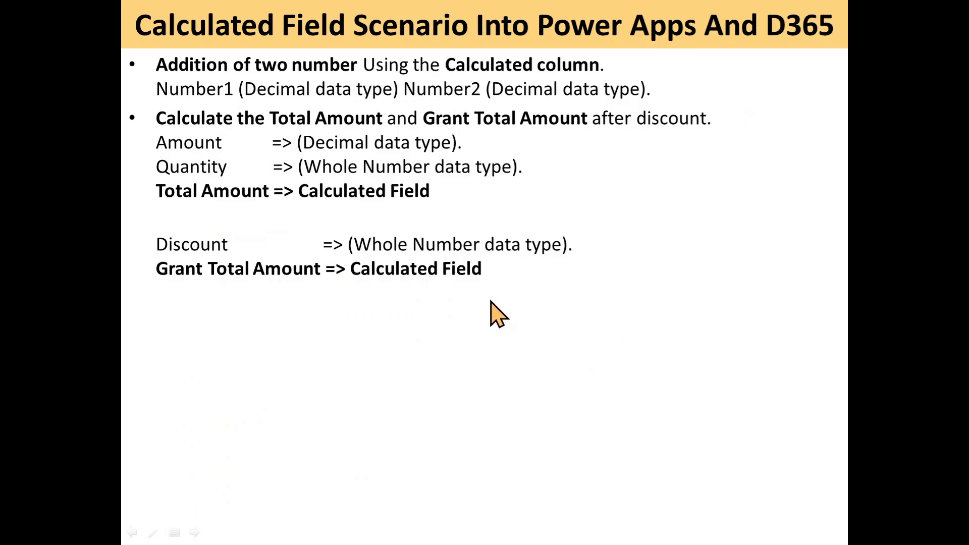
{"action": "key", "text": "alt+Tab"}
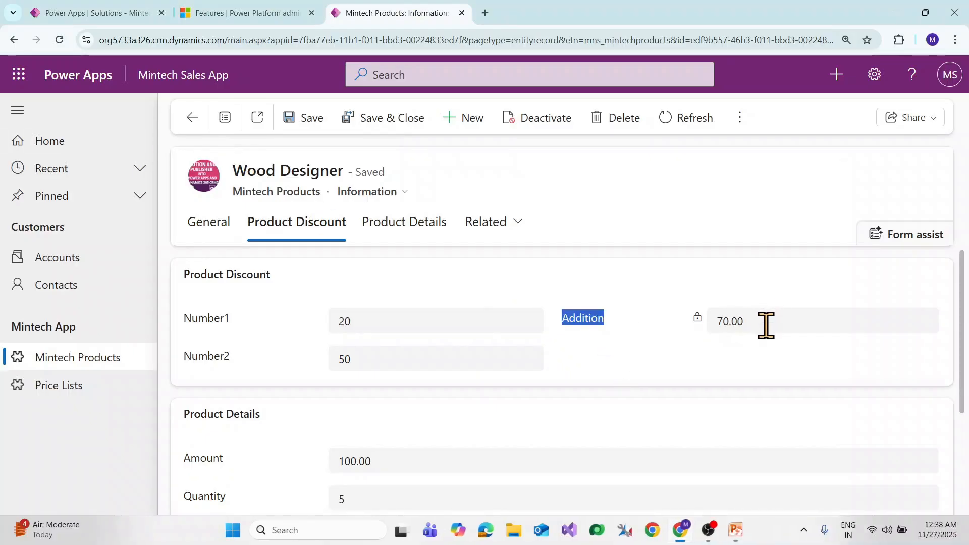
- Open the Addition column of the Mintech Products table for editing in the solution and review its formula
{"action": "left_click", "coordinate": [30, 11]}
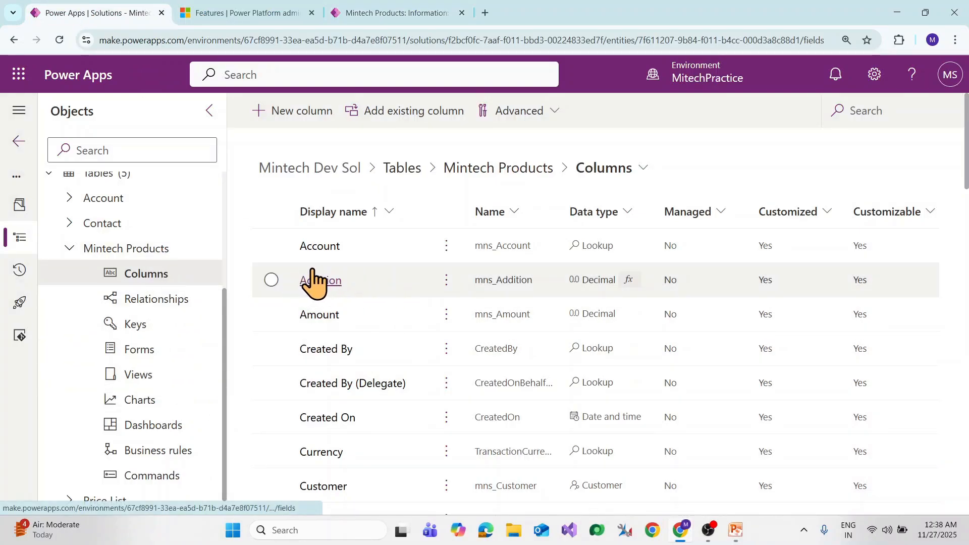
{"action": "left_click", "coordinate": [329, 283]}
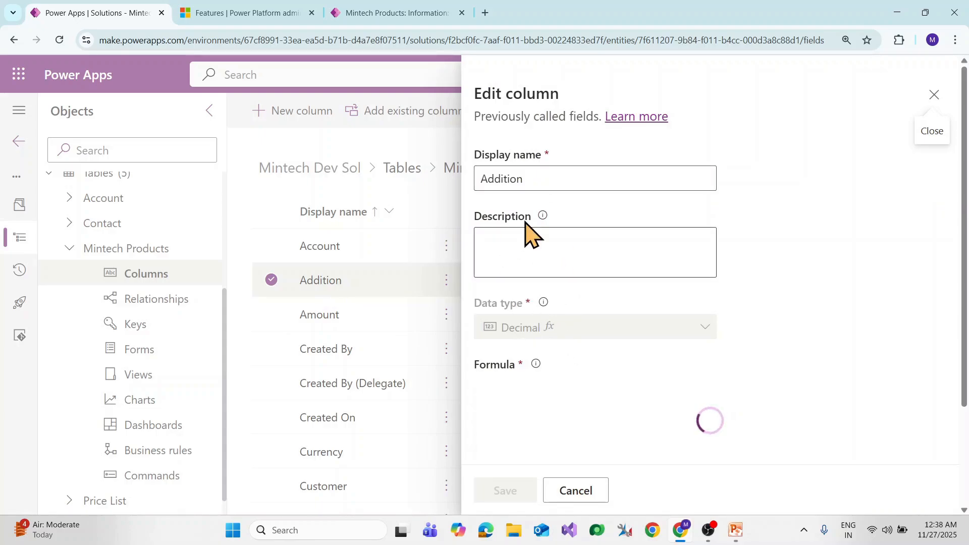
{"action": "scroll", "coordinate": [579, 265], "scroll_direction": "down", "scroll_amount": 1}
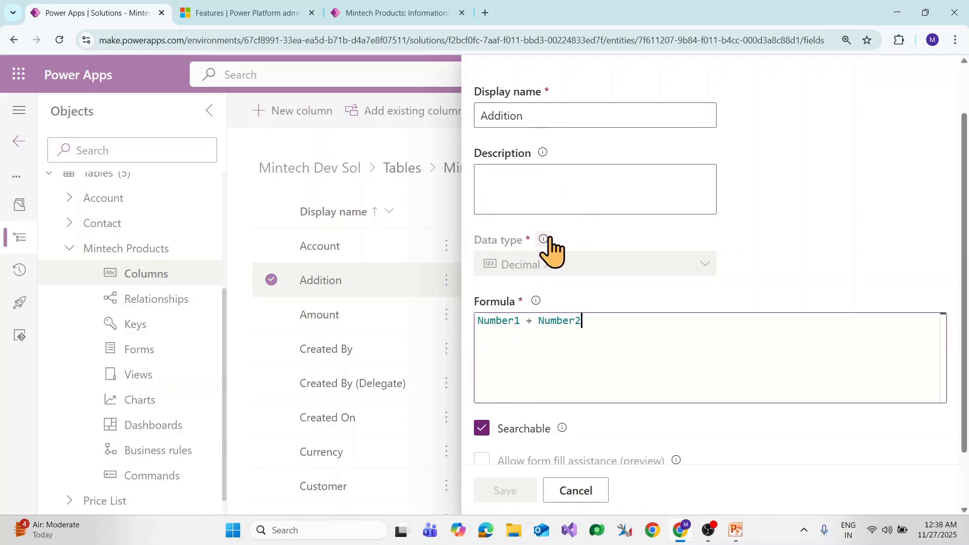
{"action": "scroll", "coordinate": [580, 434], "scroll_direction": "down", "scroll_amount": 1}
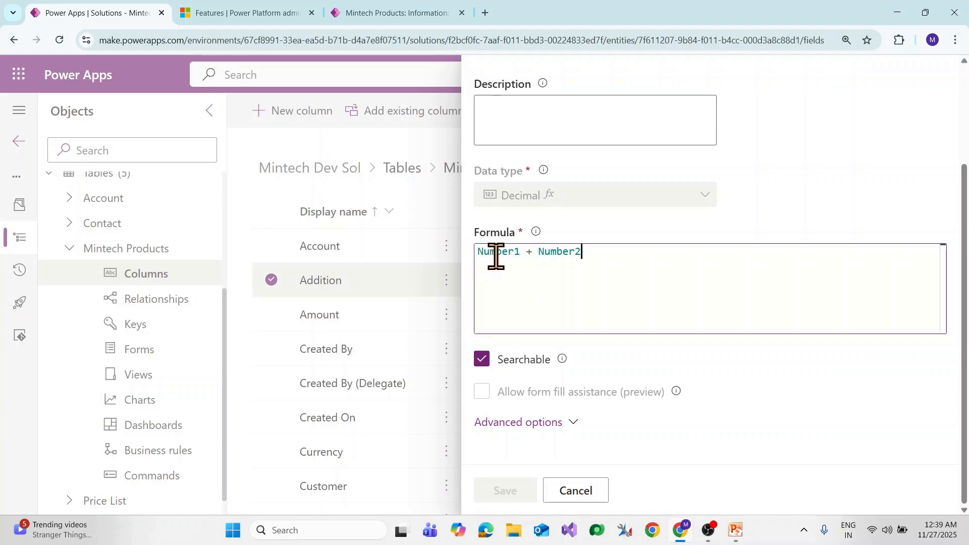
{"action": "double_click", "coordinate": [571, 253]}
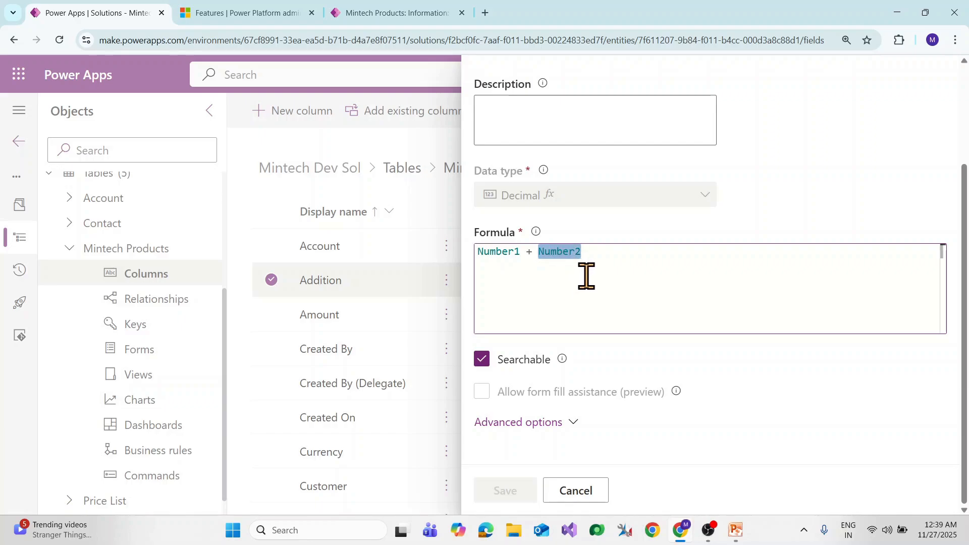
- Re-enter the second operand of the Addition formula using the suggested Number2 column, giving Number1 + Number2
{"action": "left_click", "coordinate": [586, 273]}
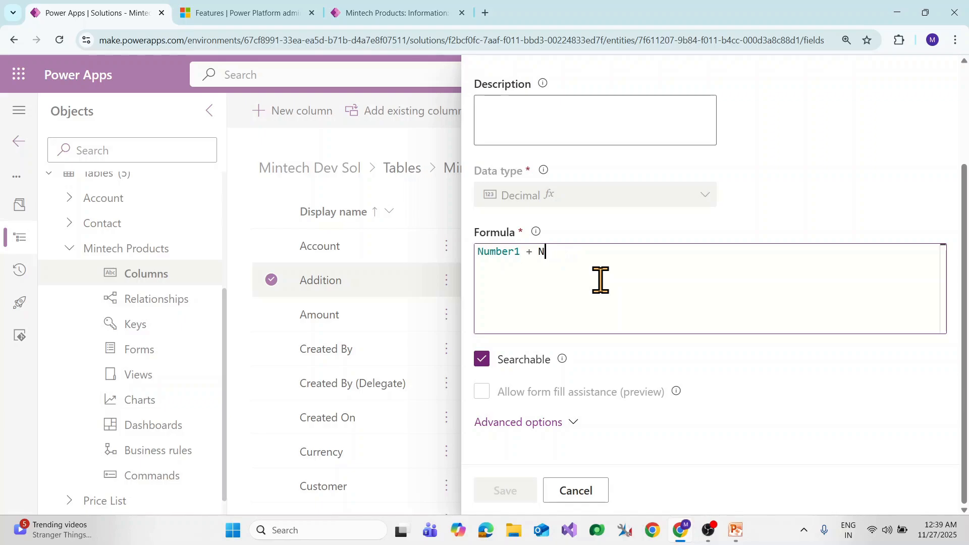
{"action": "type", "text": "min"}
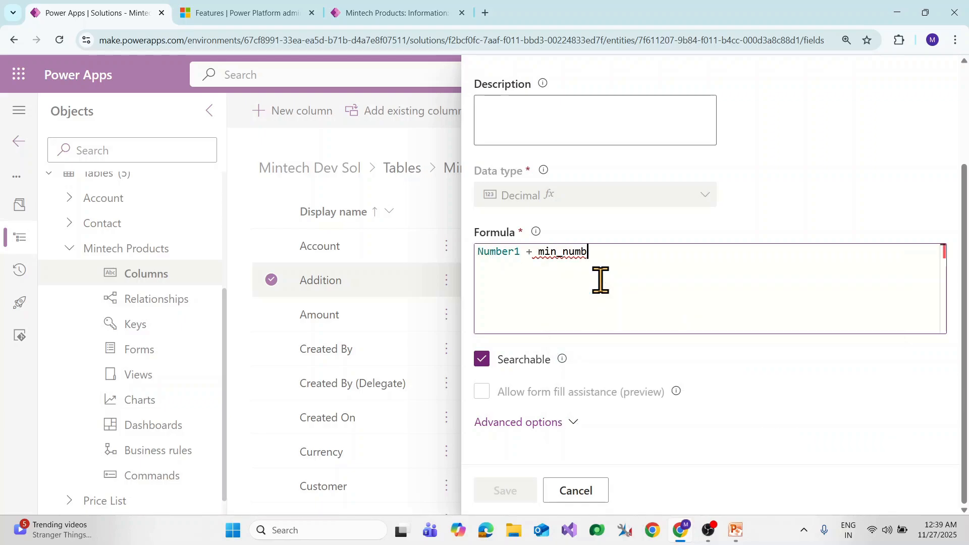
{"action": "key", "text": "BackSpace"}
{"action": "key", "text": "BackSpace"}
{"action": "key", "text": "BackSpace"}
{"action": "key", "text": "BackSpace"}
{"action": "key", "text": "BackSpace"}
{"action": "key", "text": "BackSpace"}
{"action": "key", "text": "BackSpace"}
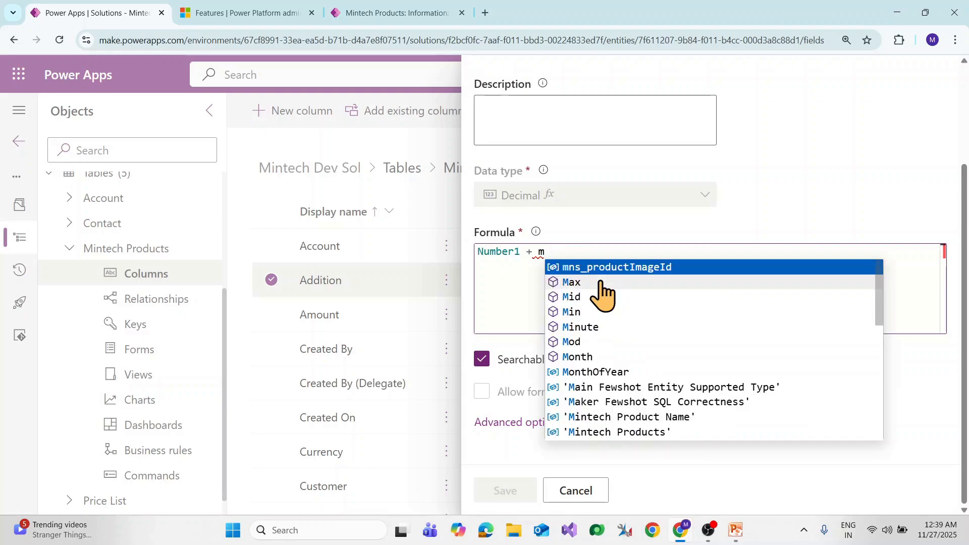
{"action": "key", "text": "BackSpace"}
{"action": "type", "text": "num"}
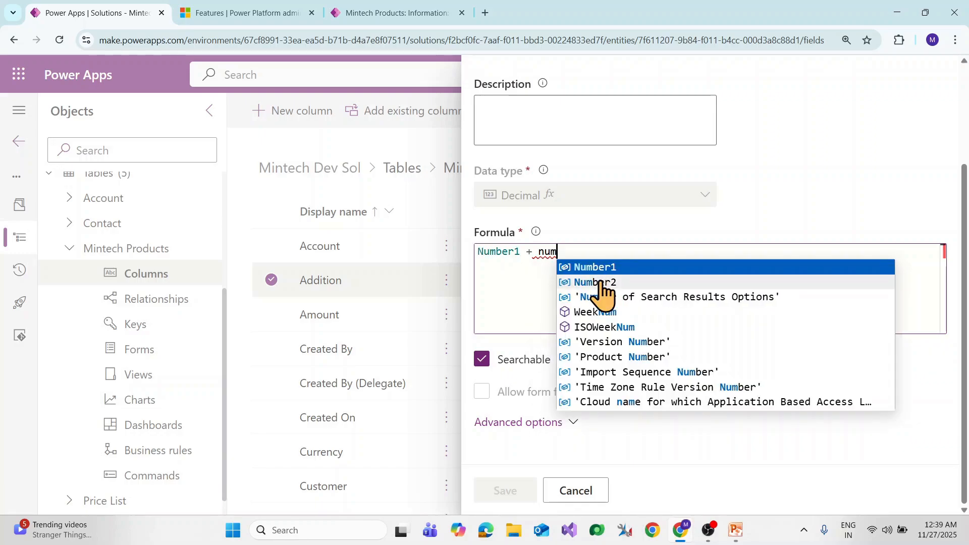
{"action": "left_click", "coordinate": [591, 282]}
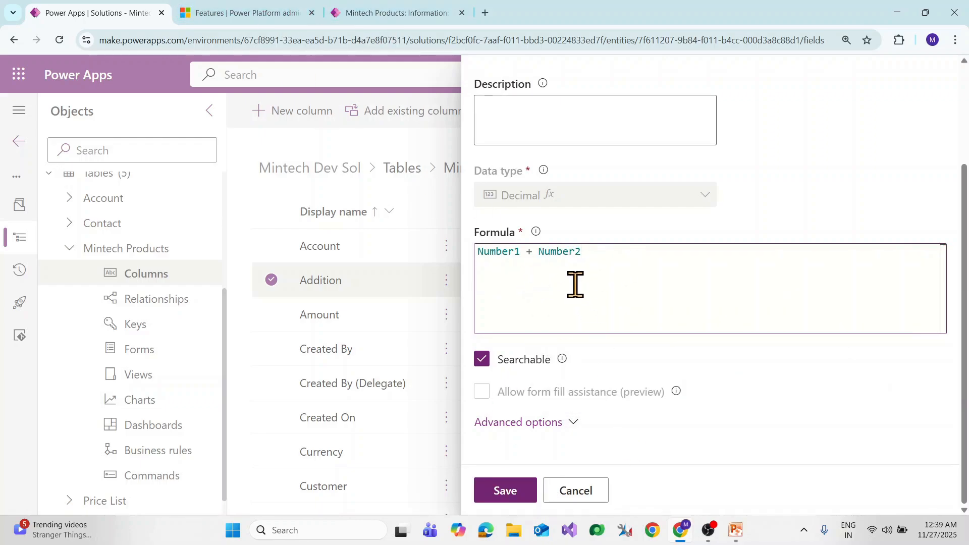
- Check the field names on the Wood Designer record and save the Addition column with its Number1 + Number2 formula
{"action": "left_click", "coordinate": [385, 13]}
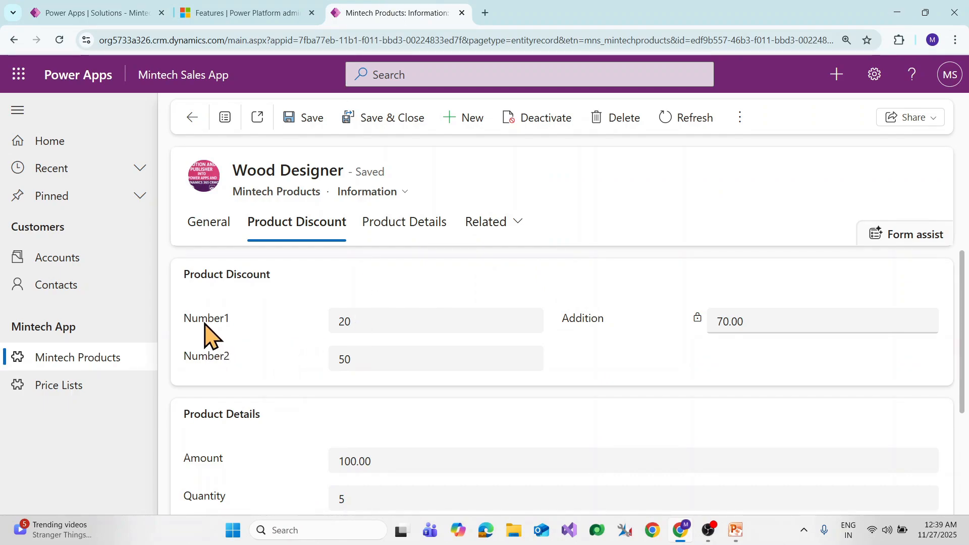
{"action": "left_click", "coordinate": [83, 12]}
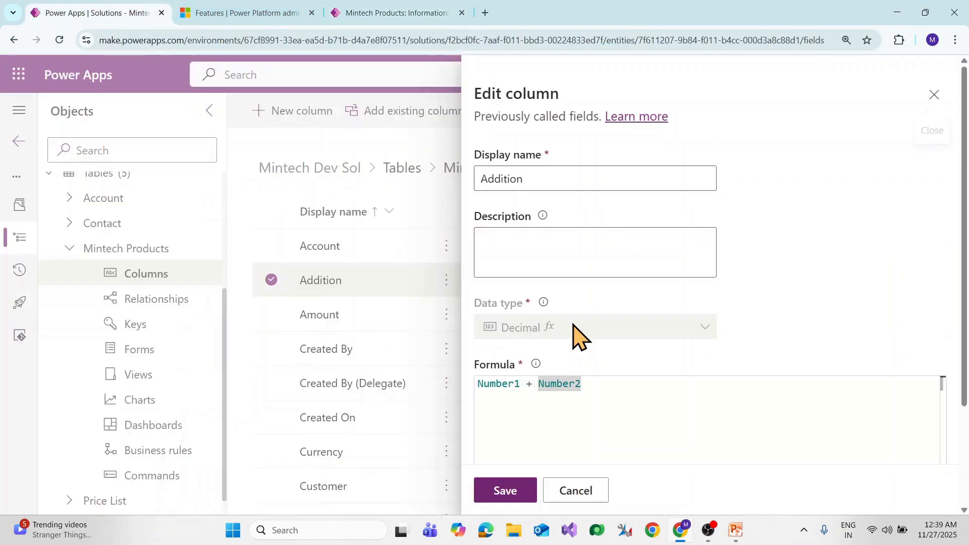
{"action": "scroll", "coordinate": [595, 317], "scroll_direction": "down", "scroll_amount": 3}
{"action": "left_click", "coordinate": [589, 255]}
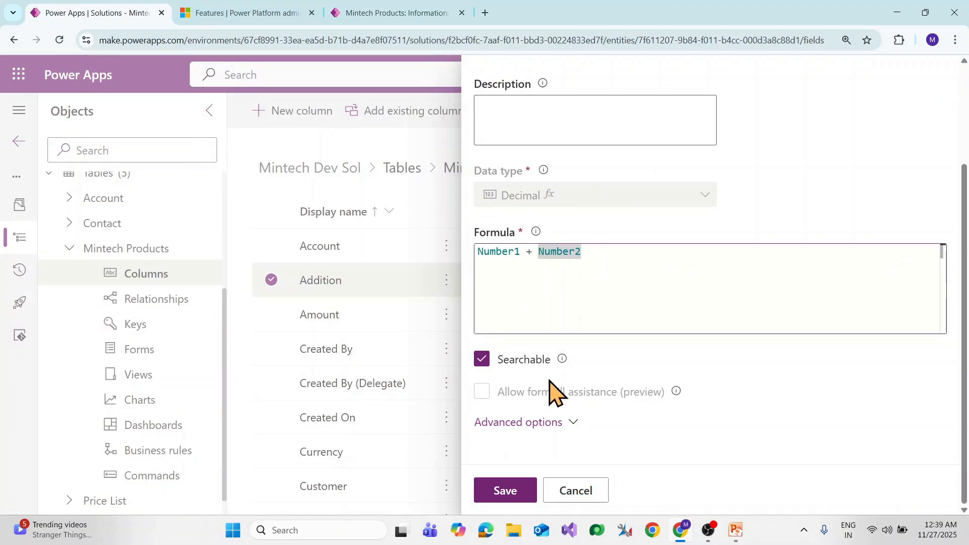
{"action": "left_click", "coordinate": [506, 491]}
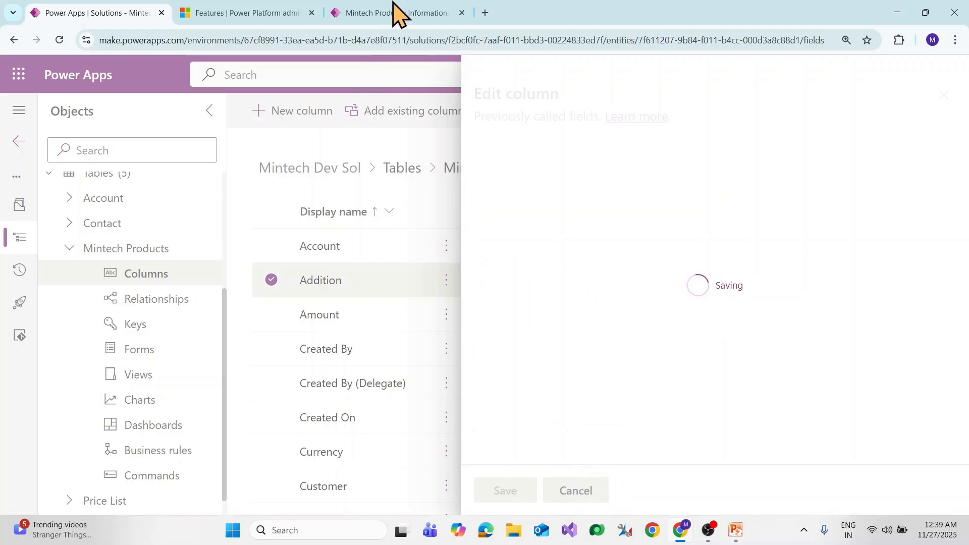
- Set Number1 to 10 on the Wood Designer record and save it
{"action": "left_click", "coordinate": [381, 13]}
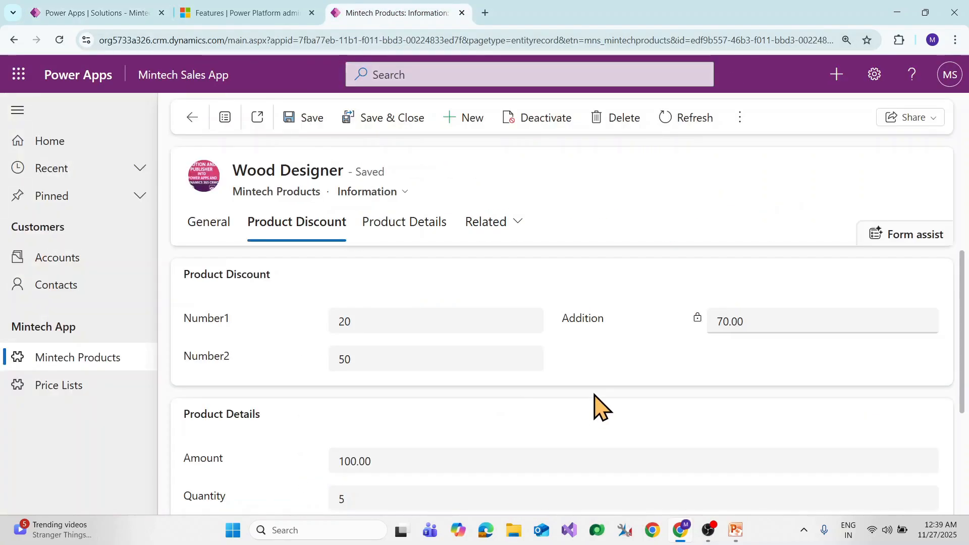
{"action": "left_click", "coordinate": [367, 323]}
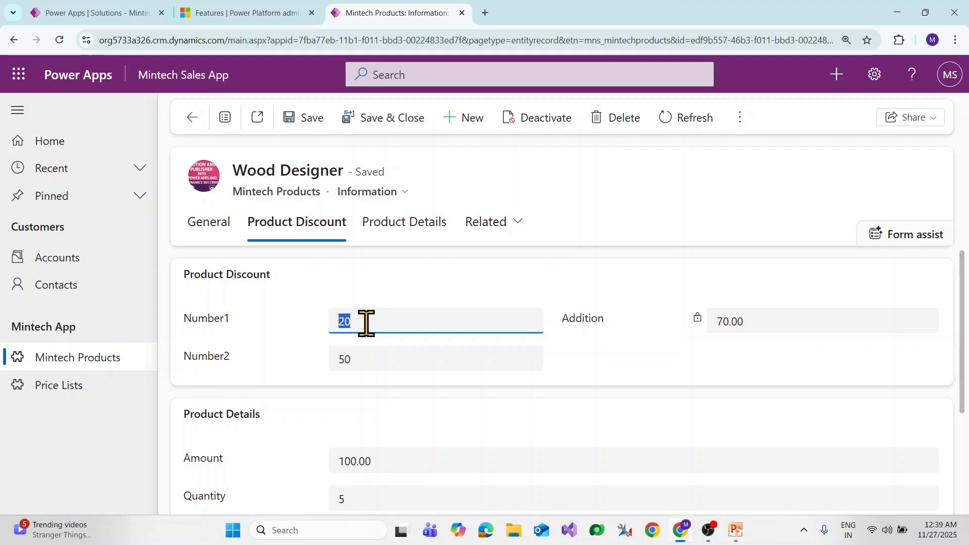
{"action": "left_click", "coordinate": [656, 386]}
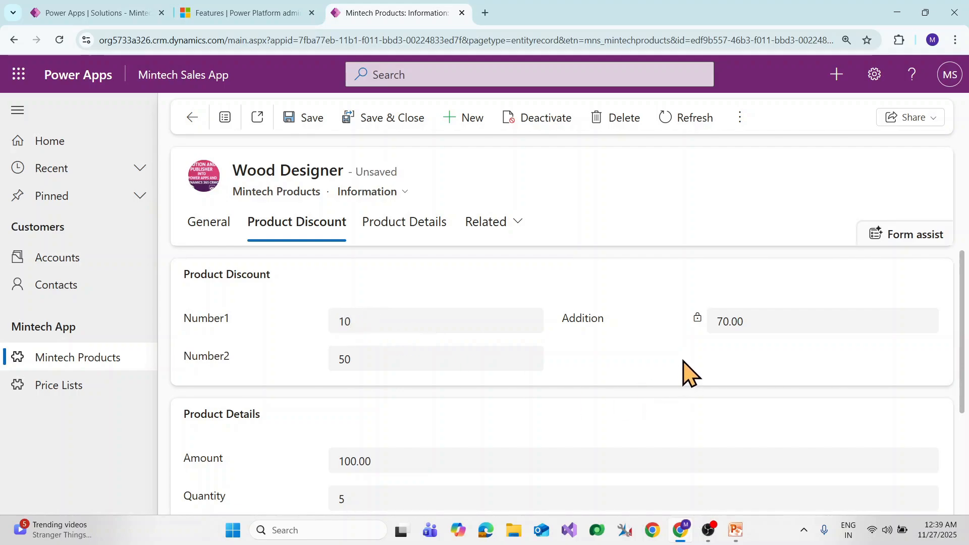
{"action": "left_click", "coordinate": [309, 121]}
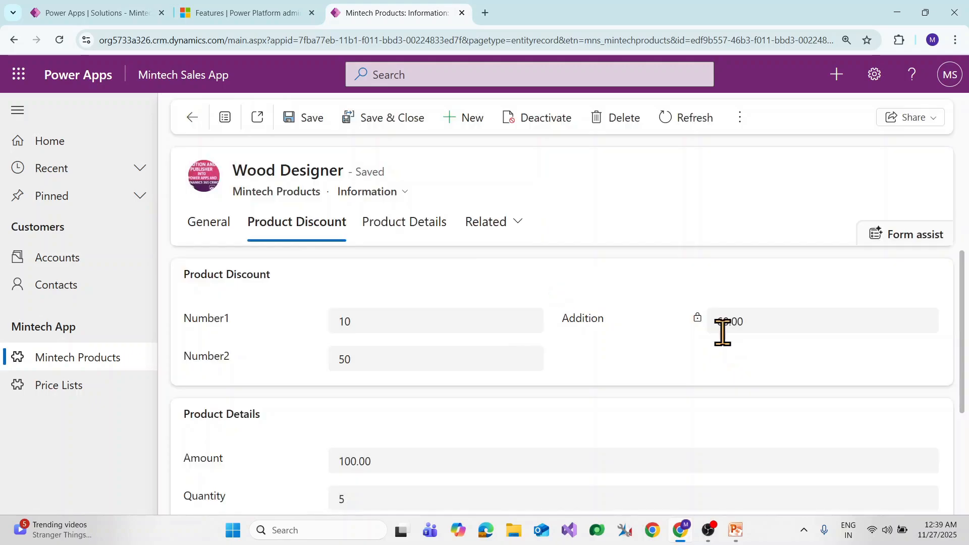
- Check the recalculated Addition field, then set Number2 to 20 on the Wood Designer record and save it
{"action": "double_click", "coordinate": [727, 331]}
{"action": "left_click", "coordinate": [820, 339]}
{"action": "double_click", "coordinate": [357, 361]}
{"action": "type", "text": "20"}
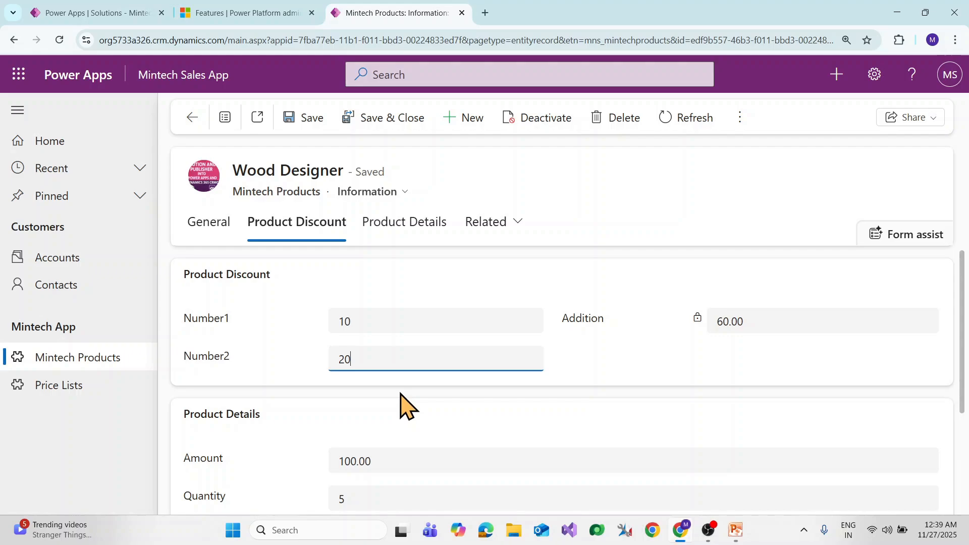
{"action": "left_click", "coordinate": [667, 399]}
{"action": "left_click", "coordinate": [302, 114]}
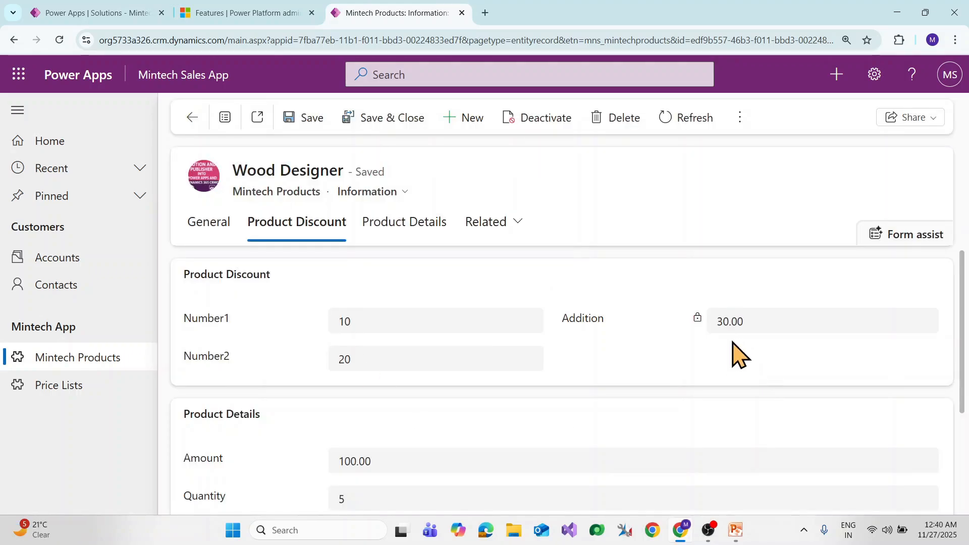
- Review the Total Amount and Grant Total Amount scenario on the presentation slide and return to the browser
{"action": "key", "text": "alt+Tab"}
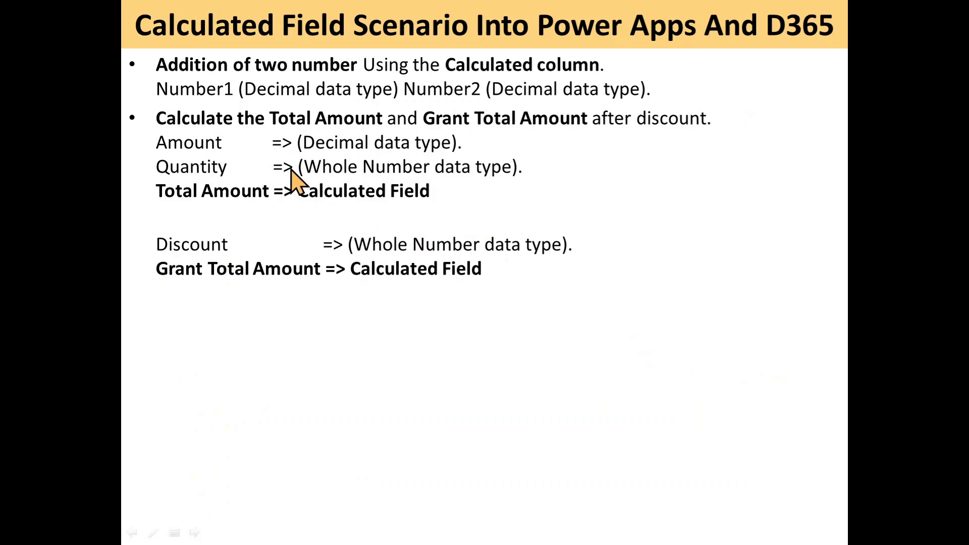
{"action": "key", "text": "alt+Tab"}
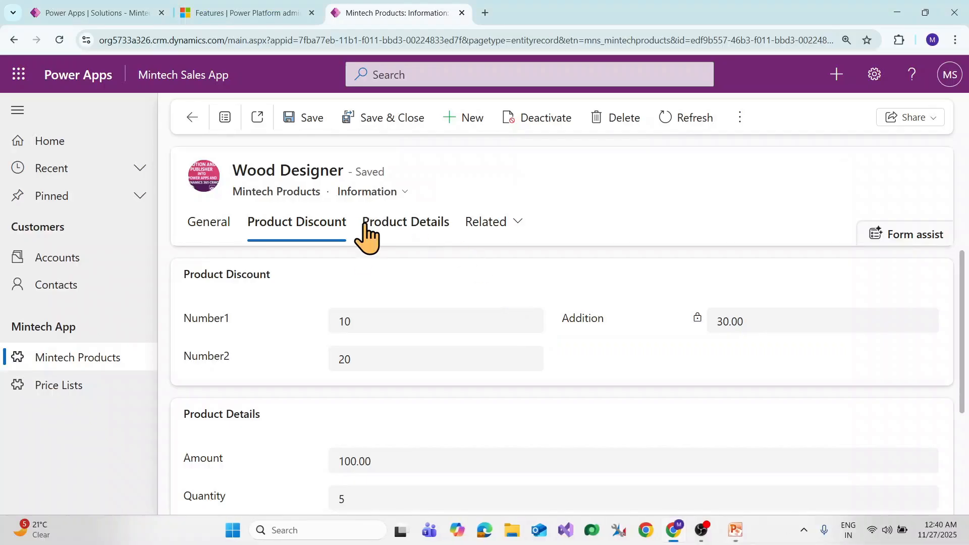
{"action": "left_click", "coordinate": [76, 8]}
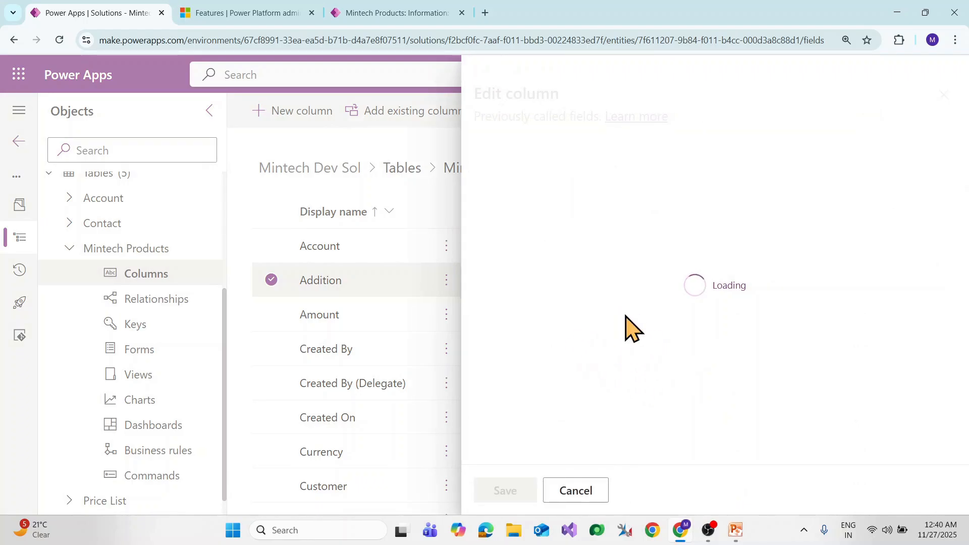
{"action": "key", "text": "alt+Tab"}
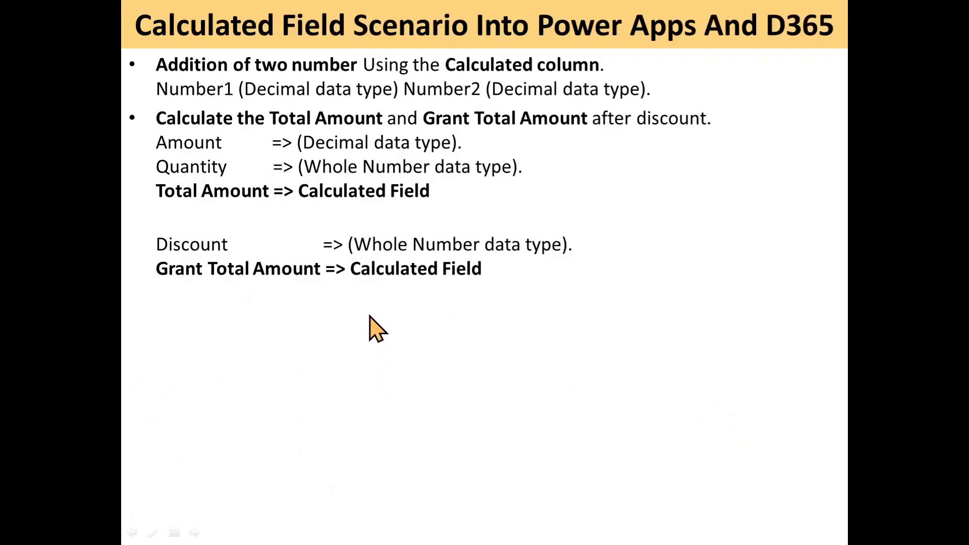
{"action": "key", "text": "Right"}
{"action": "key", "text": "Left"}
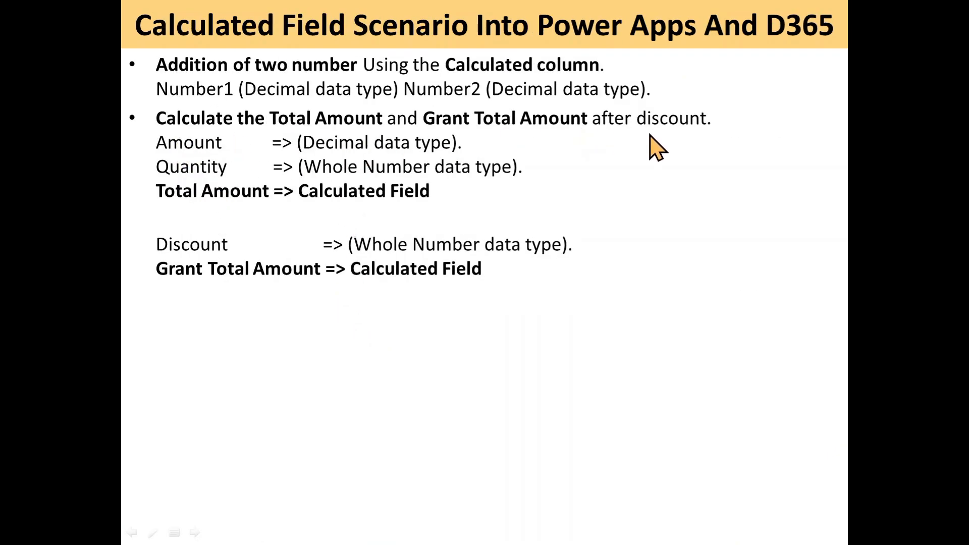
{"action": "key", "text": "alt+Tab"}
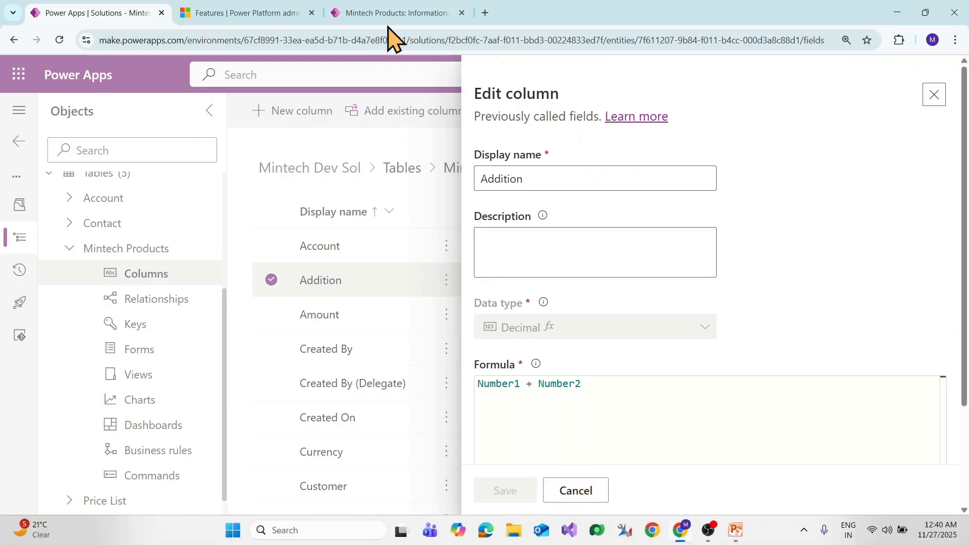
- Examine the Amount and Quantity fields in the Wood Designer record's Product Details section against the data types on the slide
{"action": "left_click", "coordinate": [386, 15]}
{"action": "scroll", "coordinate": [292, 370], "scroll_direction": "down", "scroll_amount": 3}
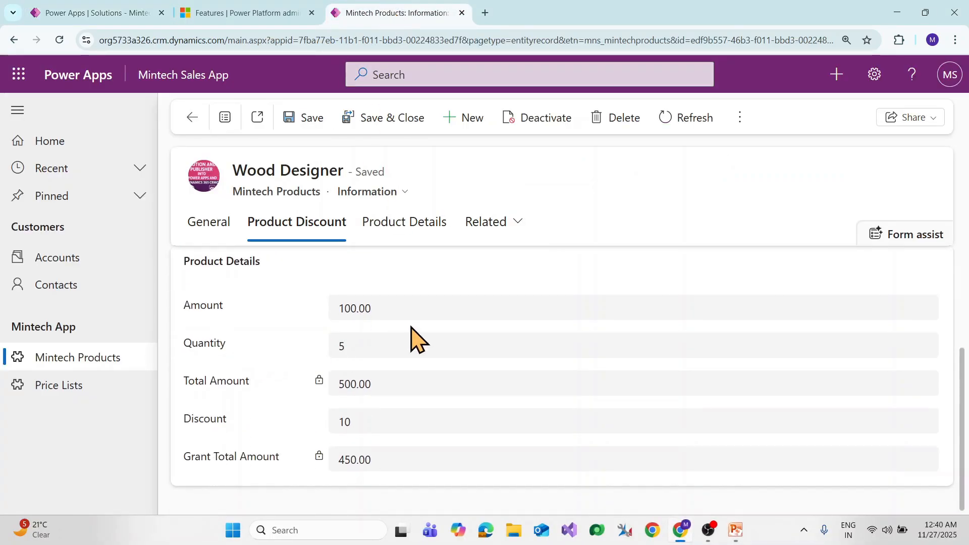
{"action": "left_click", "coordinate": [383, 309]}
{"action": "double_click", "coordinate": [384, 308]}
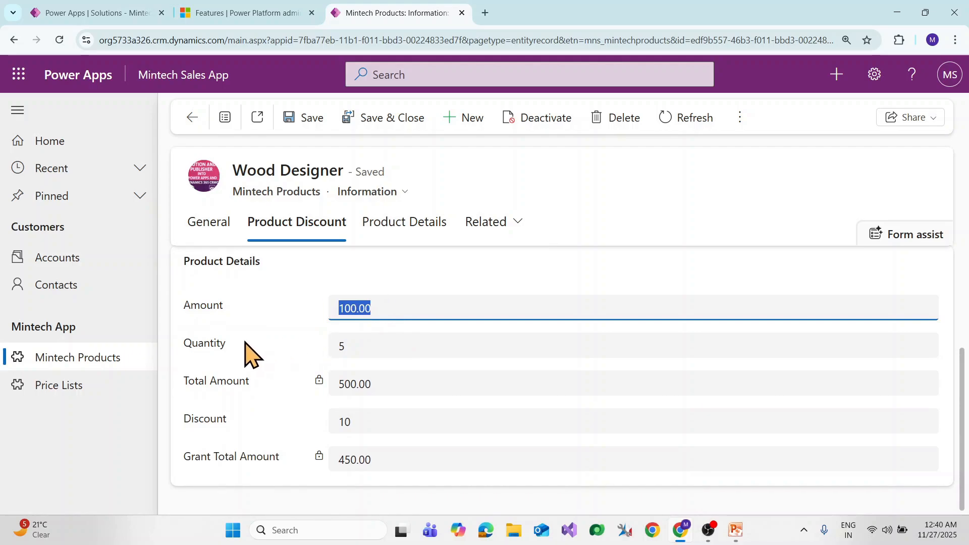
{"action": "double_click", "coordinate": [393, 343]}
{"action": "left_click", "coordinate": [378, 308]}
{"action": "key", "text": "alt+Tab"}
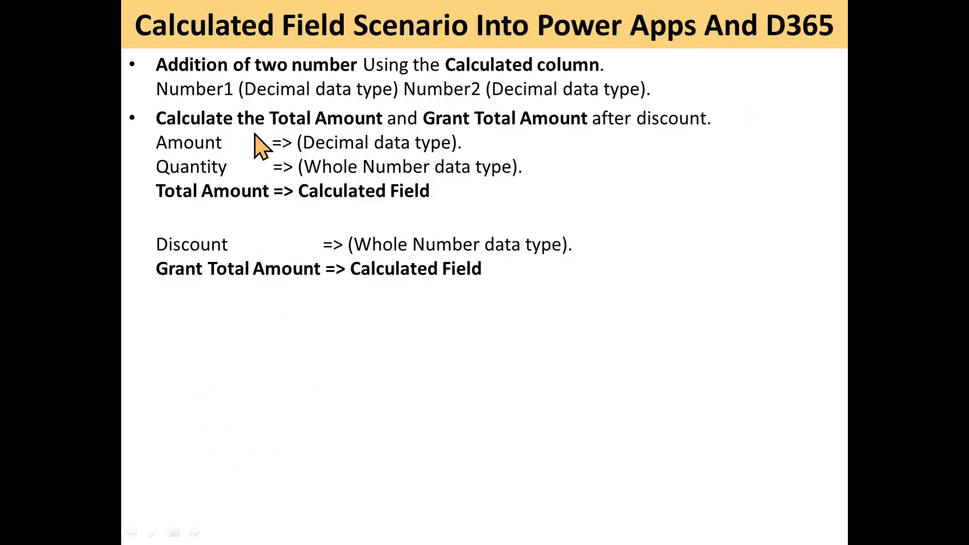
{"action": "key", "text": "alt+Tab"}
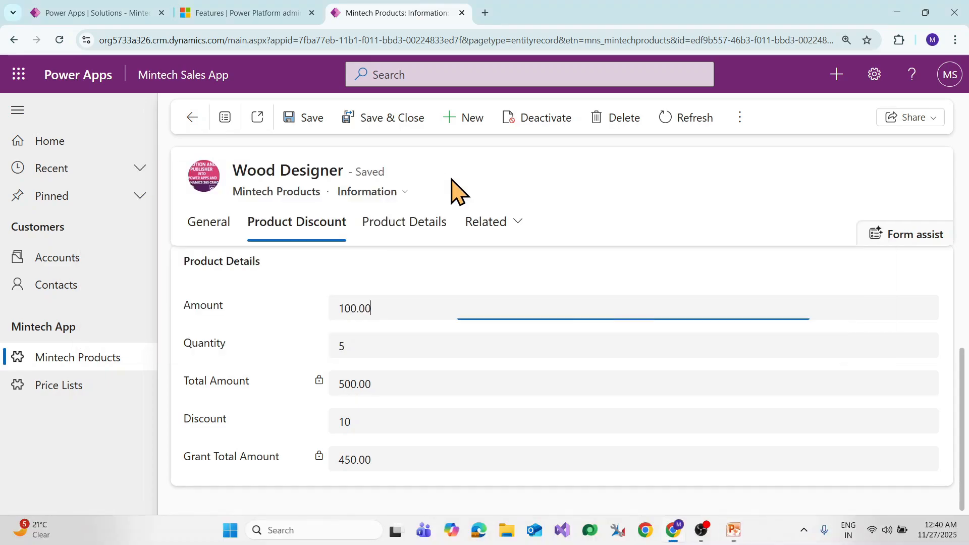
- Examine how the record's Total Amount field relates to Quantity, and return to the Addition column's settings in the solution
{"action": "left_click", "coordinate": [353, 344]}
{"action": "double_click", "coordinate": [210, 389]}
{"action": "left_click", "coordinate": [339, 391]}
{"action": "left_click_drag", "start_coordinate": [407, 388], "coordinate": [303, 389]}
{"action": "left_click", "coordinate": [304, 388]}
{"action": "left_click", "coordinate": [396, 392]}
{"action": "double_click", "coordinate": [396, 392]}
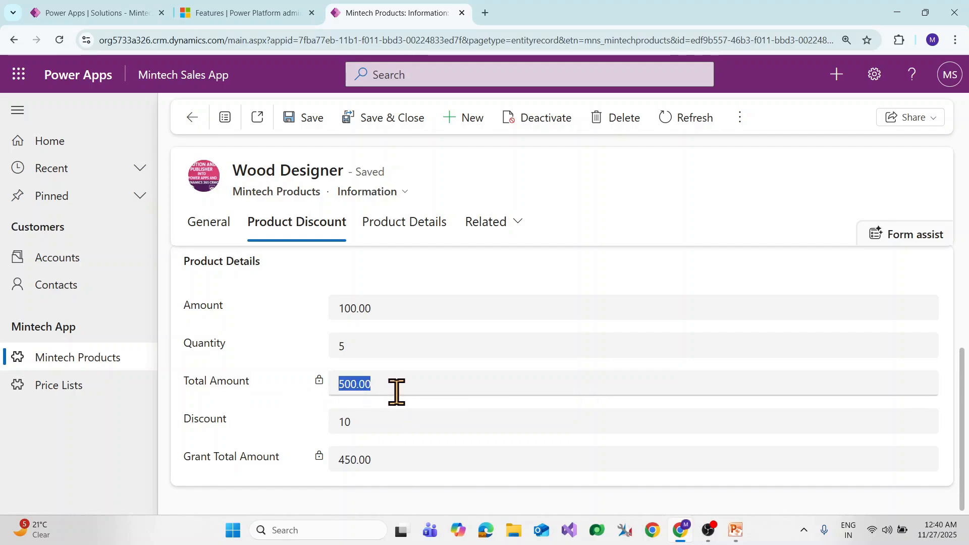
{"action": "left_click", "coordinate": [370, 387]}
{"action": "left_click_drag", "start_coordinate": [185, 382], "coordinate": [299, 391]}
{"action": "left_click", "coordinate": [93, 12]}
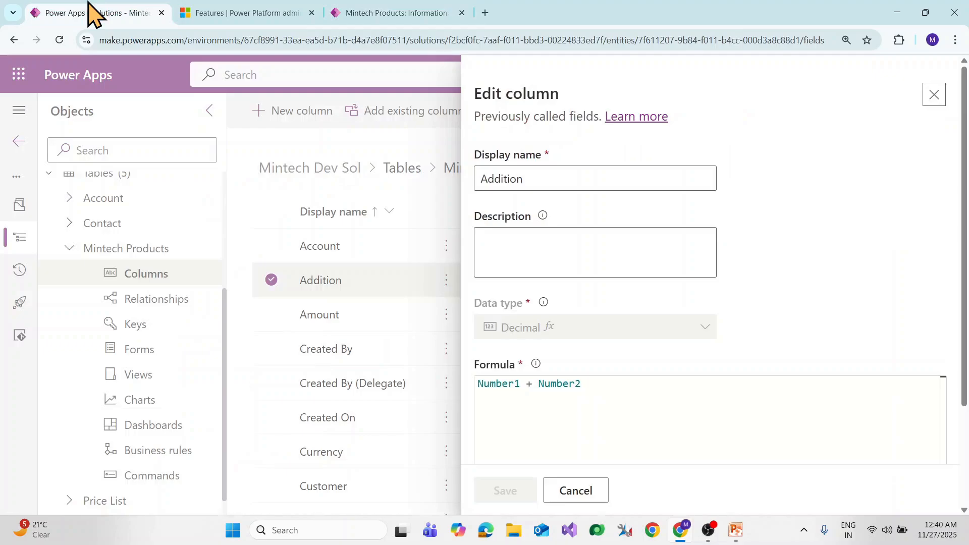
- Close the Addition column's settings and open the Total Amount column from the Mintech Products columns list
{"action": "left_click", "coordinate": [577, 495]}
{"action": "scroll", "coordinate": [372, 461], "scroll_direction": "down", "scroll_amount": 3}
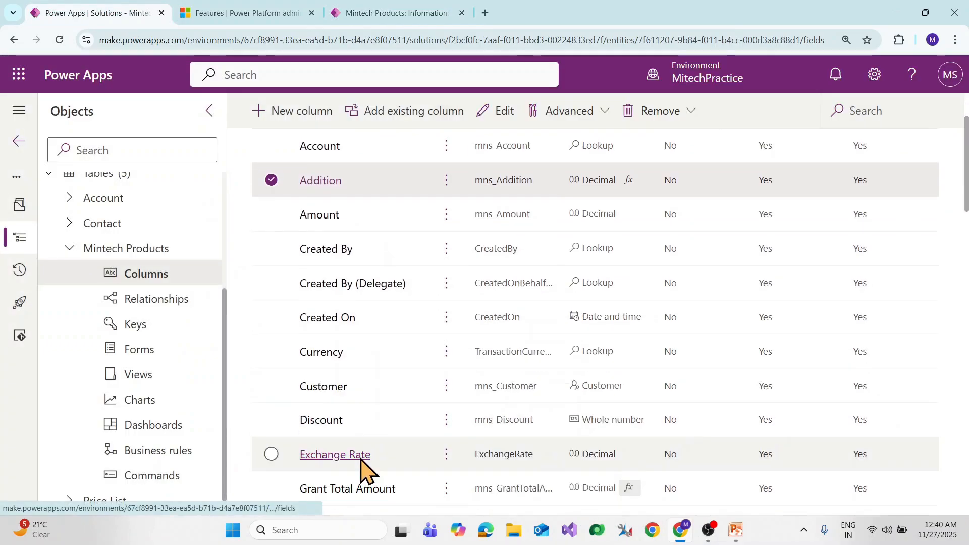
{"action": "scroll", "coordinate": [315, 283], "scroll_direction": "up", "scroll_amount": 3}
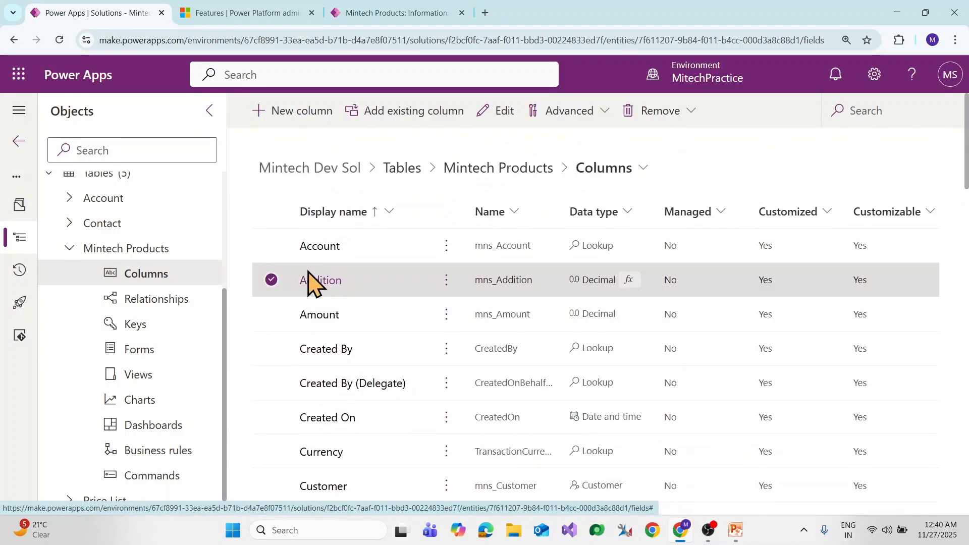
{"action": "left_click", "coordinate": [271, 279]}
{"action": "scroll", "coordinate": [472, 377], "scroll_direction": "down", "scroll_amount": 4}
{"action": "key", "text": "alt+Tab"}
{"action": "key", "text": "alt+Tab"}
{"action": "left_click", "coordinate": [414, 12]}
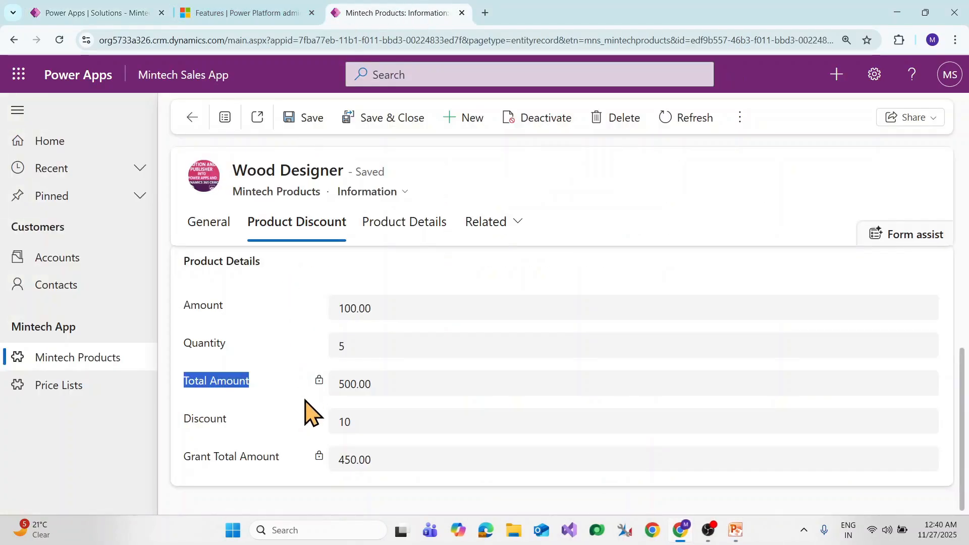
{"action": "left_click", "coordinate": [116, 11]}
{"action": "scroll", "coordinate": [403, 409], "scroll_direction": "down", "scroll_amount": 20}
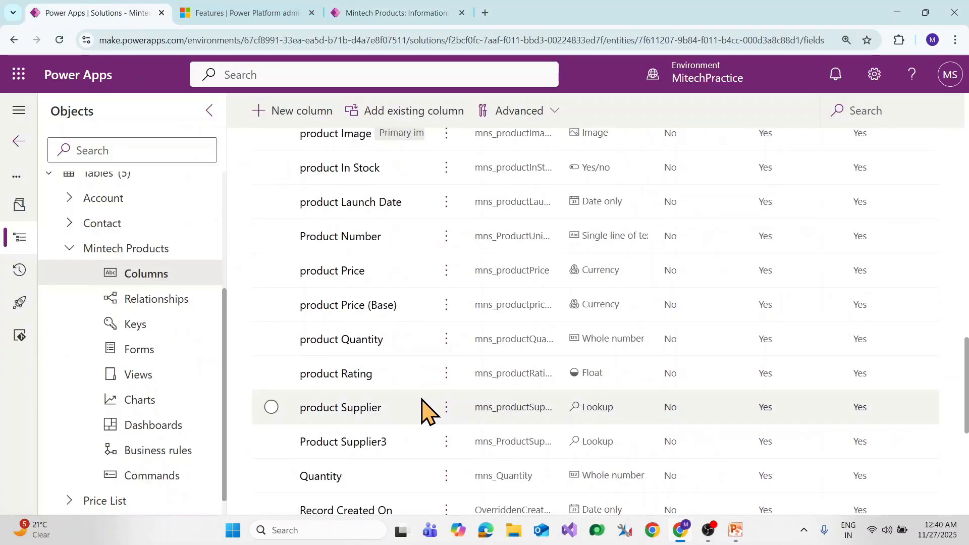
{"action": "scroll", "coordinate": [497, 429], "scroll_direction": "down", "scroll_amount": 1}
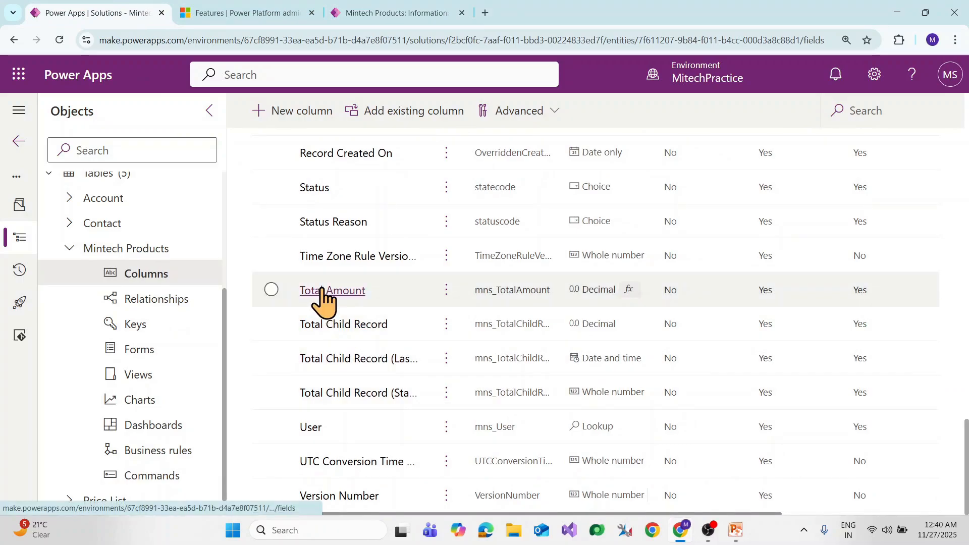
{"action": "left_click", "coordinate": [359, 291]}
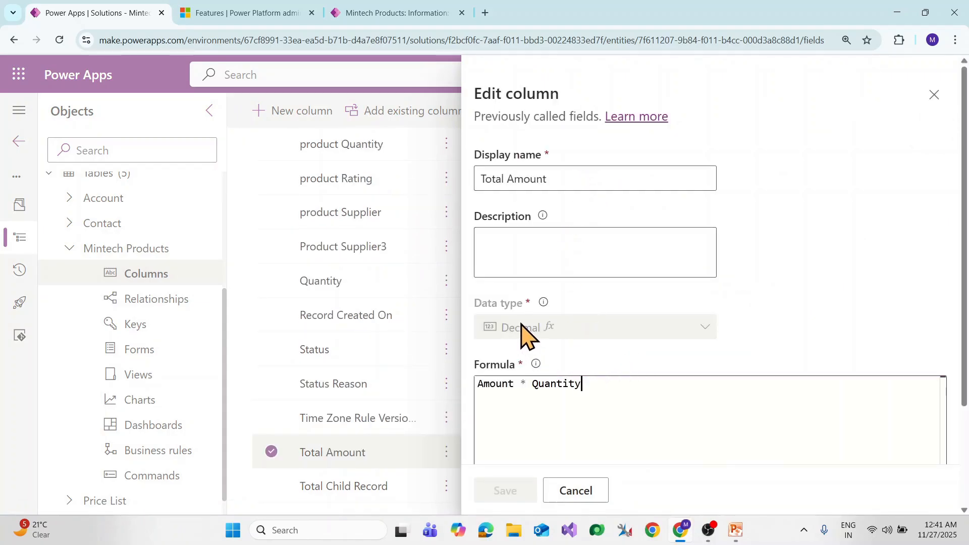
- Examine the Total Amount column's formula against the Amount and Quantity fields on the Wood Designer record
{"action": "scroll", "coordinate": [492, 270], "scroll_direction": "down", "scroll_amount": 3}
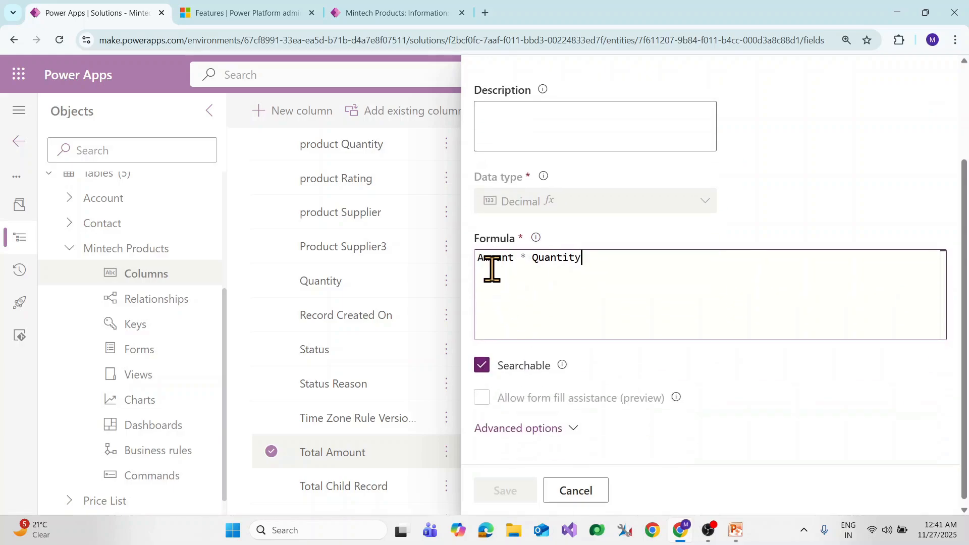
{"action": "left_click", "coordinate": [492, 265]}
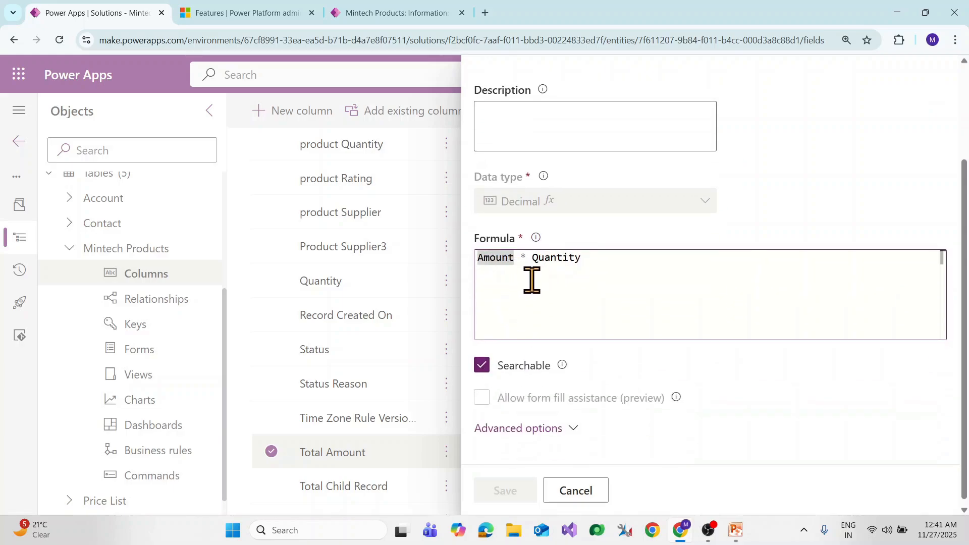
{"action": "left_click", "coordinate": [353, 12]}
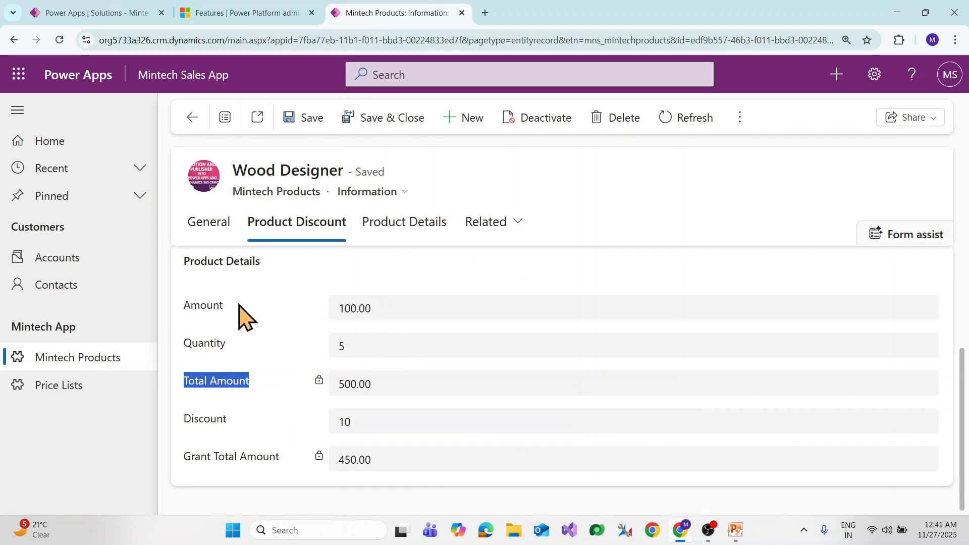
{"action": "left_click_drag", "start_coordinate": [191, 305], "coordinate": [405, 305]}
{"action": "left_click", "coordinate": [202, 343]}
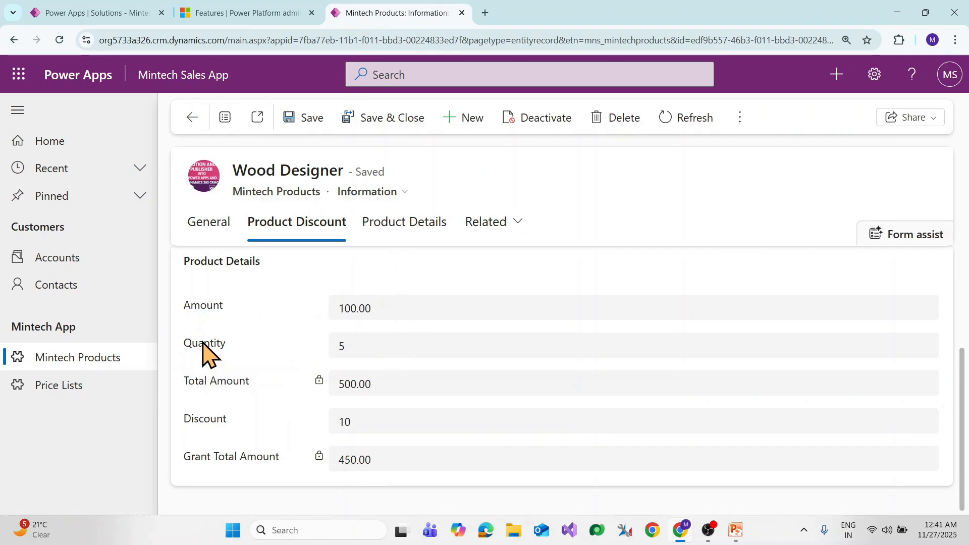
{"action": "left_click", "coordinate": [124, 15]}
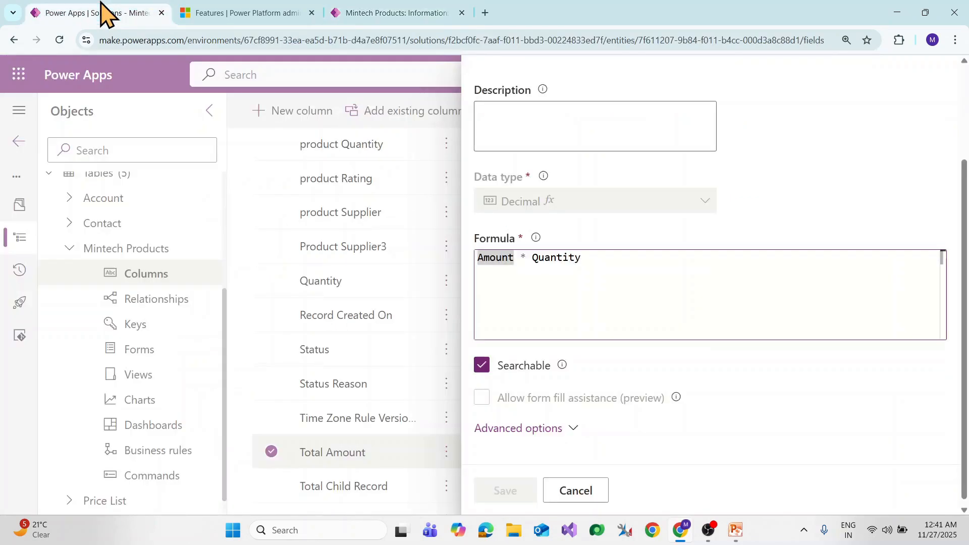
- Set Quantity to 3 on the Wood Designer record and save it
{"action": "left_click", "coordinate": [359, 14]}
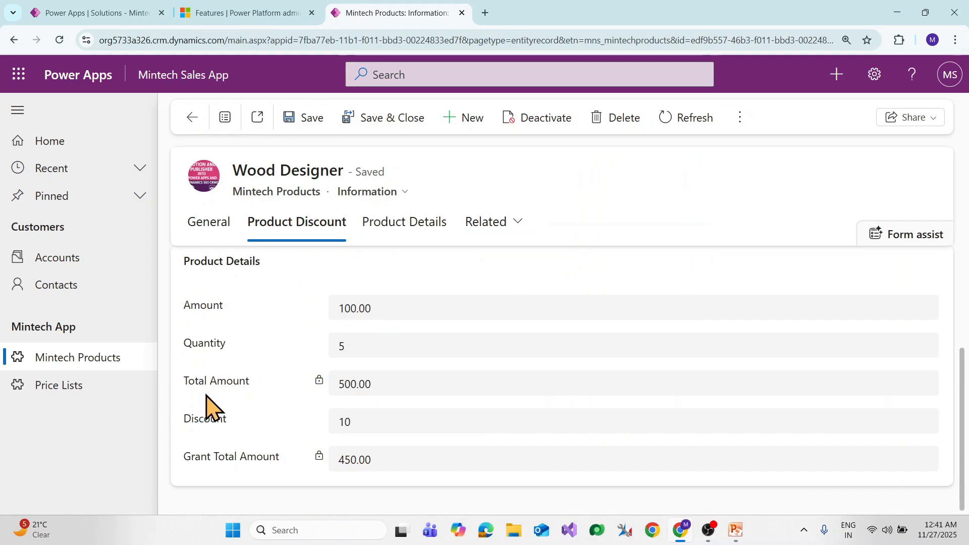
{"action": "left_click", "coordinate": [371, 349]}
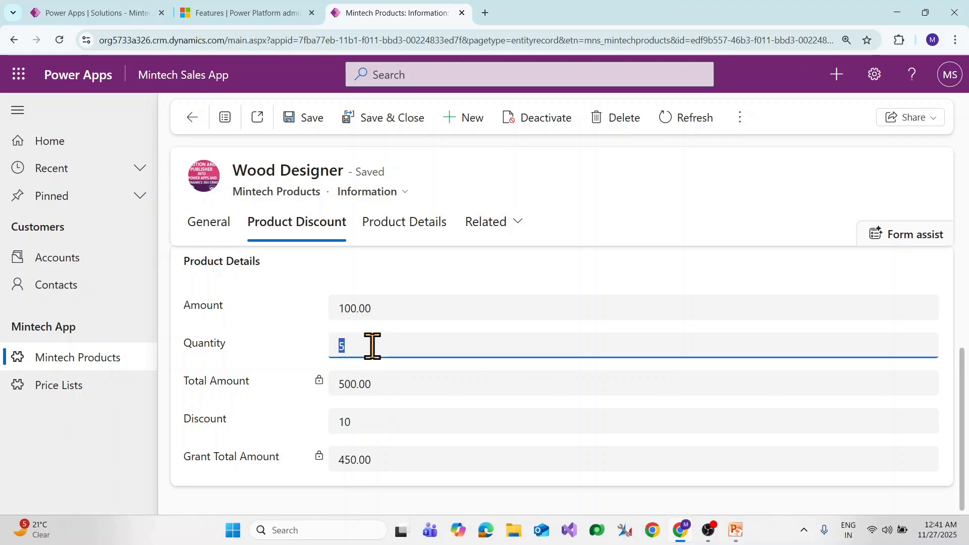
{"action": "type", "text": "3"}
{"action": "left_click", "coordinate": [304, 118]}
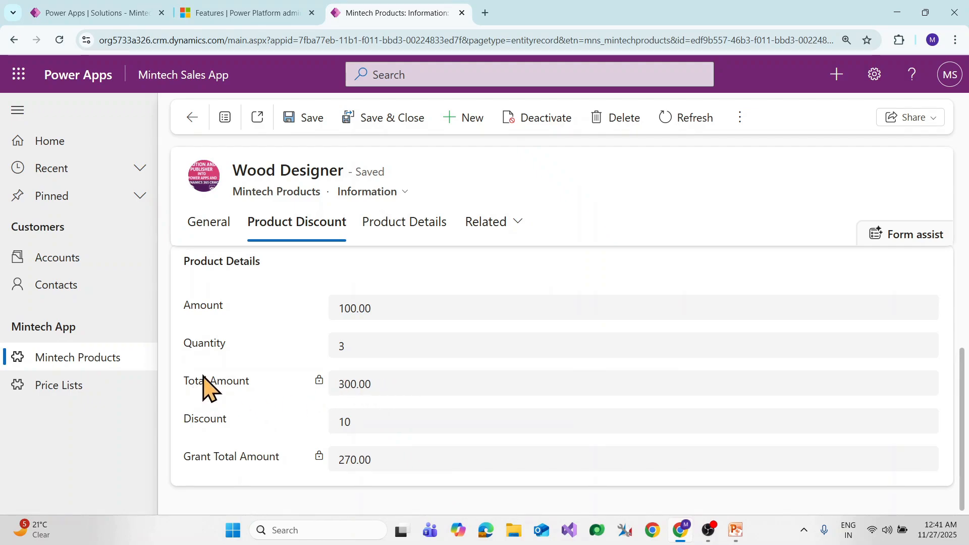
- Check the record's Total Amount field, then close the Total Amount column's settings in the solution
{"action": "left_click_drag", "start_coordinate": [185, 386], "coordinate": [248, 396]}
{"action": "left_click", "coordinate": [255, 399]}
{"action": "left_click", "coordinate": [146, 12]}
{"action": "left_click", "coordinate": [573, 492]}
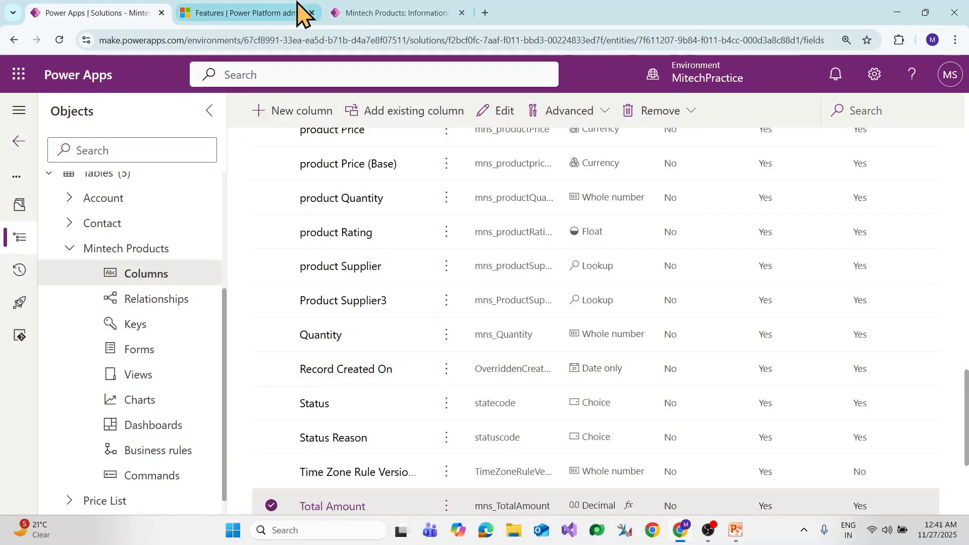
- Review the record's Discount and Grant Total Amount fields against the scenario slide and return to the solution's columns list
{"action": "left_click", "coordinate": [369, 14]}
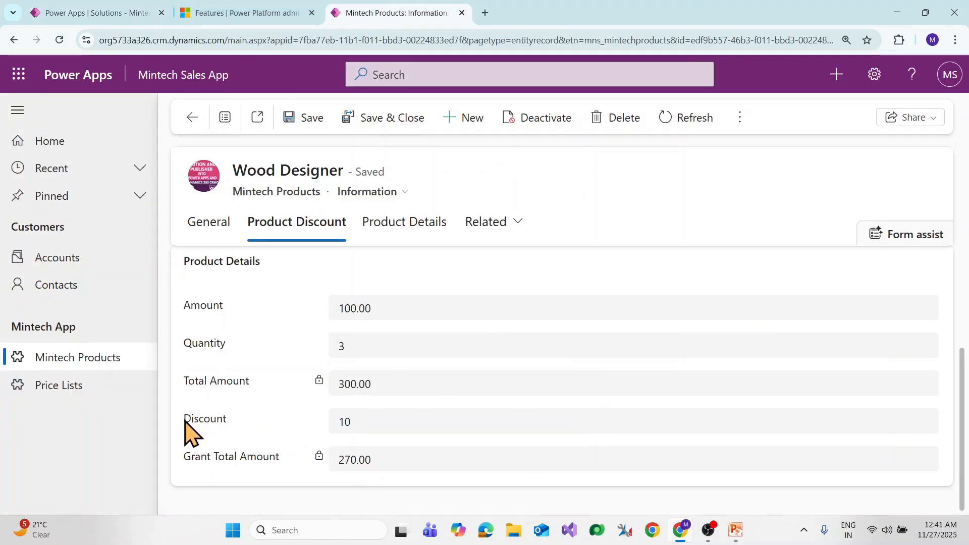
{"action": "key", "text": "alt+Tab"}
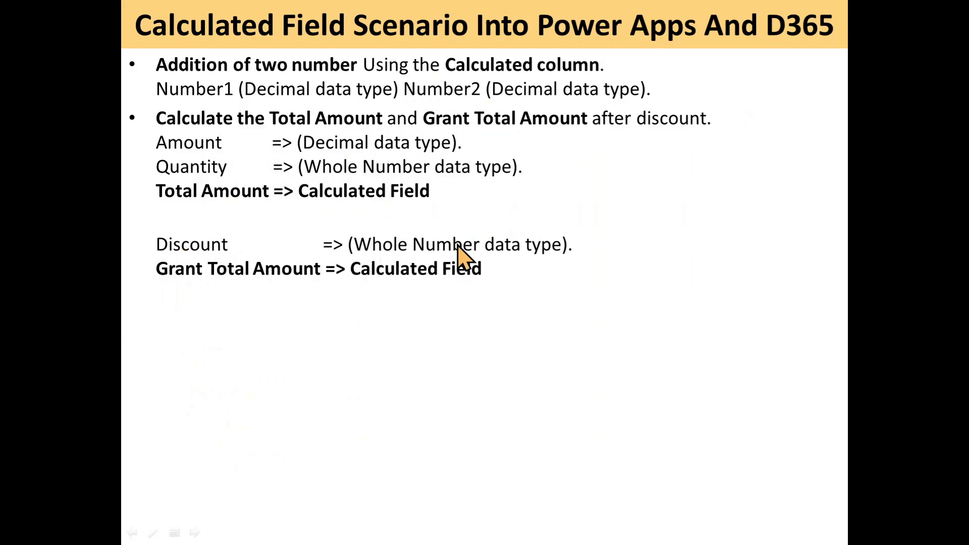
{"action": "key", "text": "alt+Tab"}
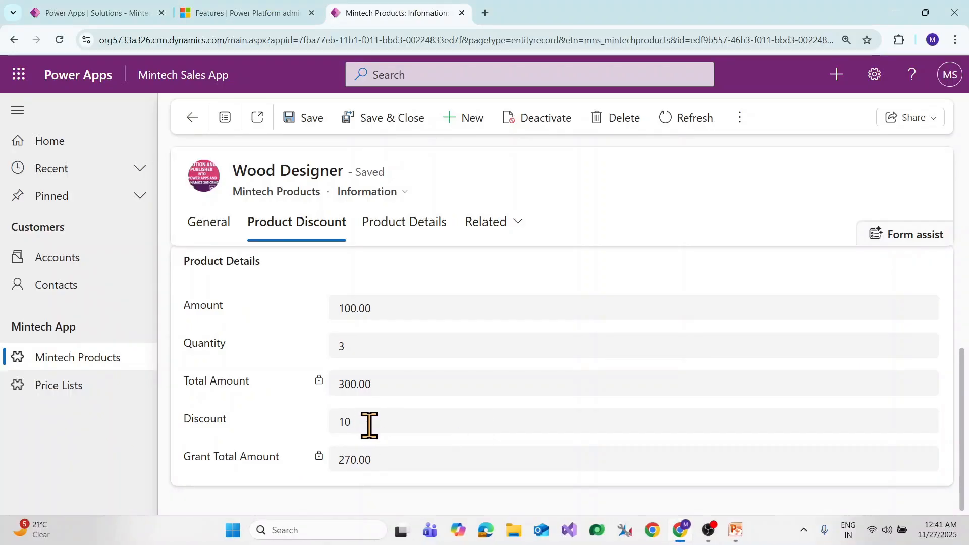
{"action": "left_click_drag", "start_coordinate": [180, 458], "coordinate": [287, 464]}
{"action": "left_click", "coordinate": [245, 463]}
{"action": "left_click", "coordinate": [113, 11]}
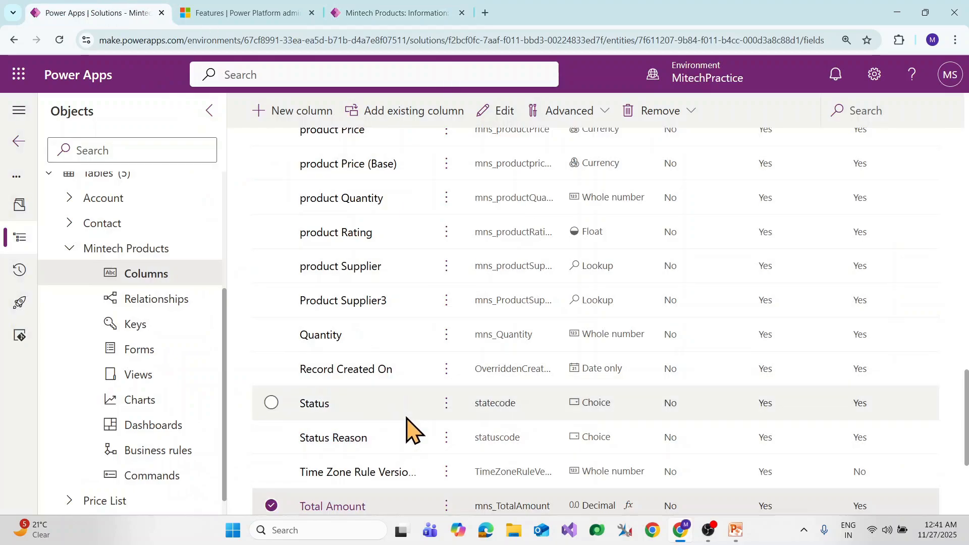
- Deselect the Total Amount column and open the Grant Total Amount column's settings
{"action": "left_click", "coordinate": [272, 505]}
{"action": "scroll", "coordinate": [396, 372], "scroll_direction": "up", "scroll_amount": 7}
{"action": "scroll", "coordinate": [394, 365], "scroll_direction": "up", "scroll_amount": 10}
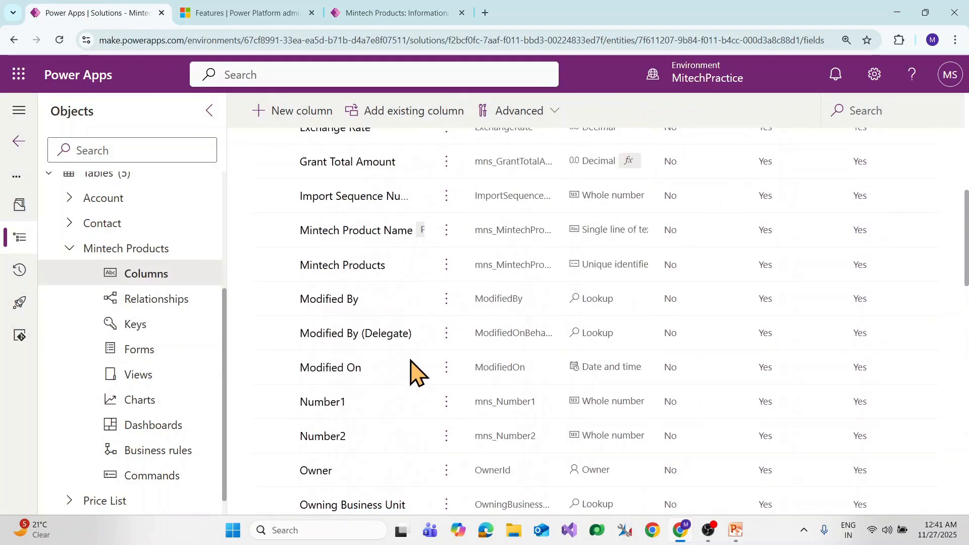
{"action": "scroll", "coordinate": [457, 358], "scroll_direction": "up", "scroll_amount": 2}
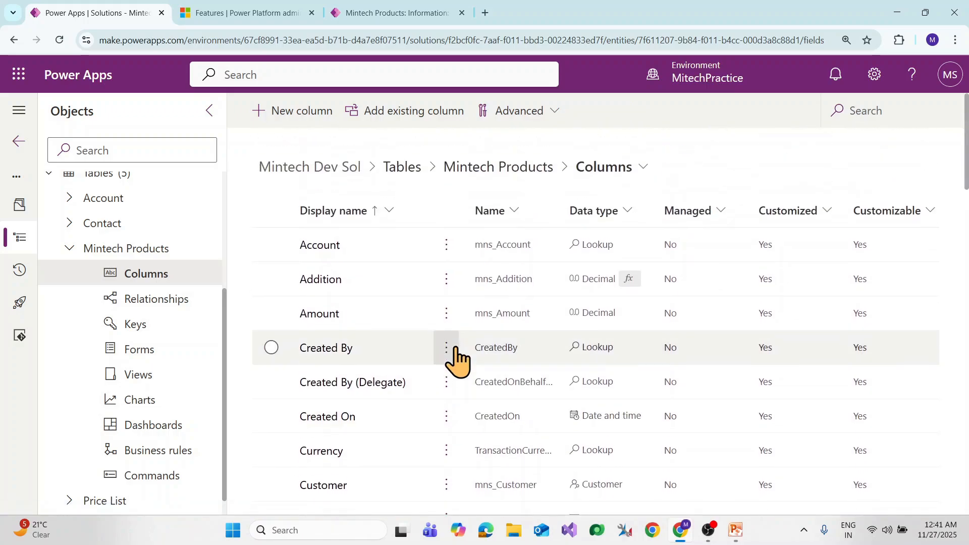
{"action": "scroll", "coordinate": [456, 361], "scroll_direction": "down", "scroll_amount": 5}
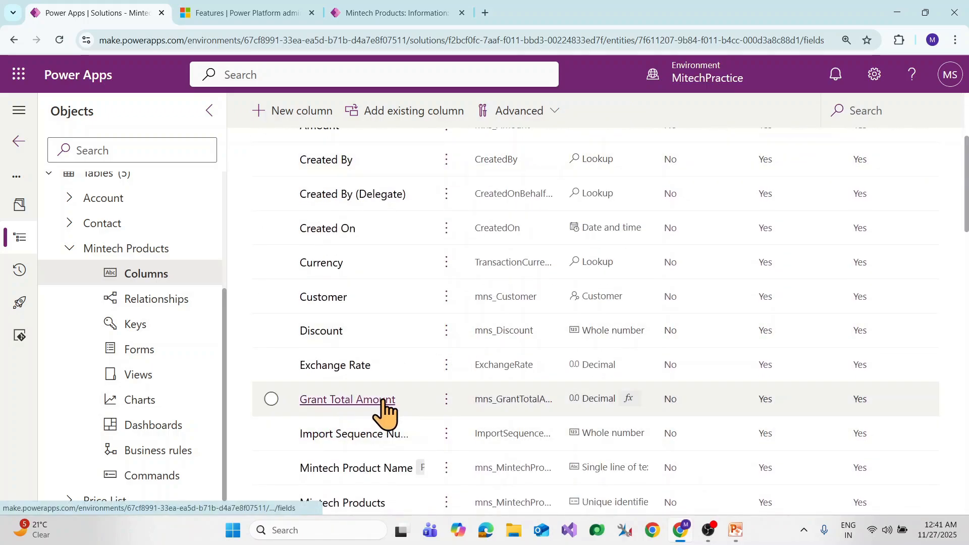
{"action": "left_click", "coordinate": [339, 400]}
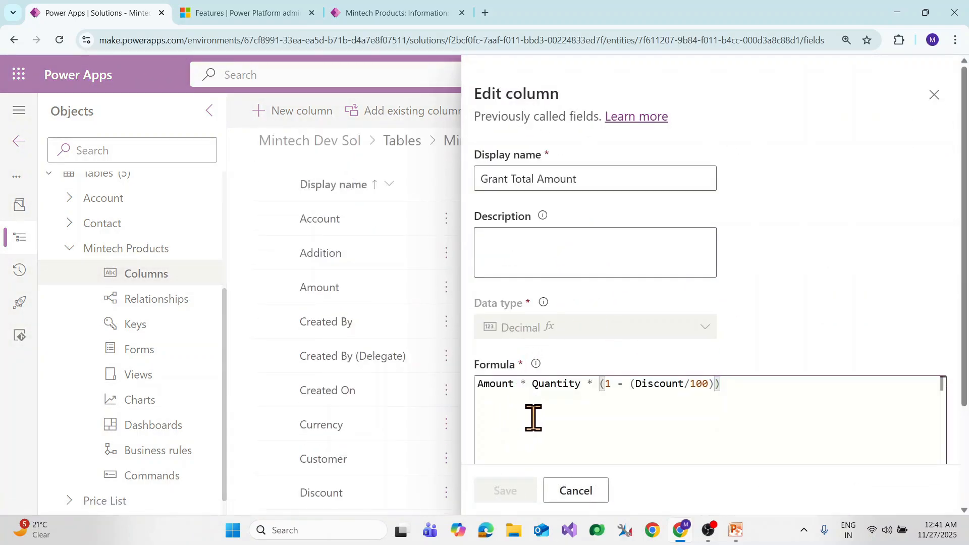
- Examine the Grant Total Amount column's discount formula, comparing it with the scenario slide and the Wood Designer record
{"action": "key", "text": "alt+Tab"}
{"action": "key", "text": "alt+Tab"}
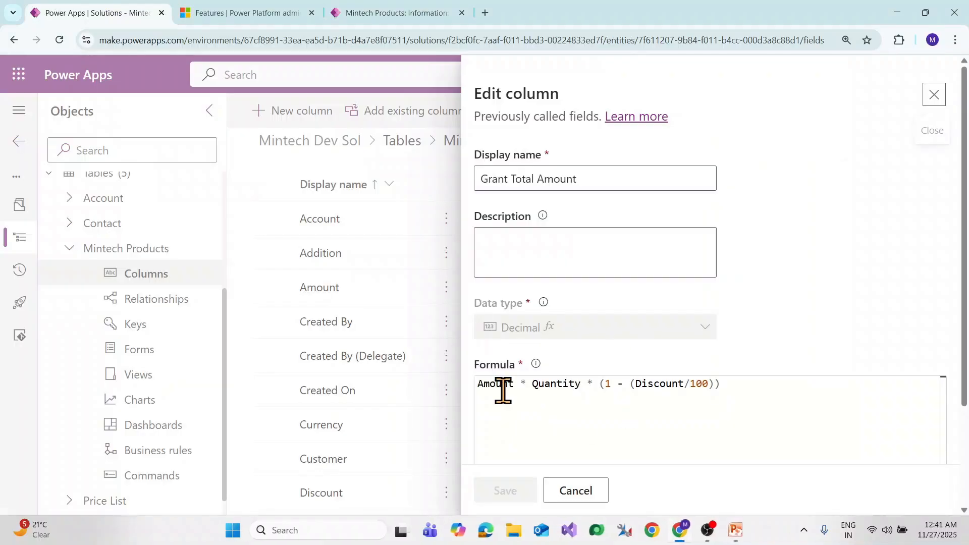
{"action": "left_click", "coordinate": [389, 14]}
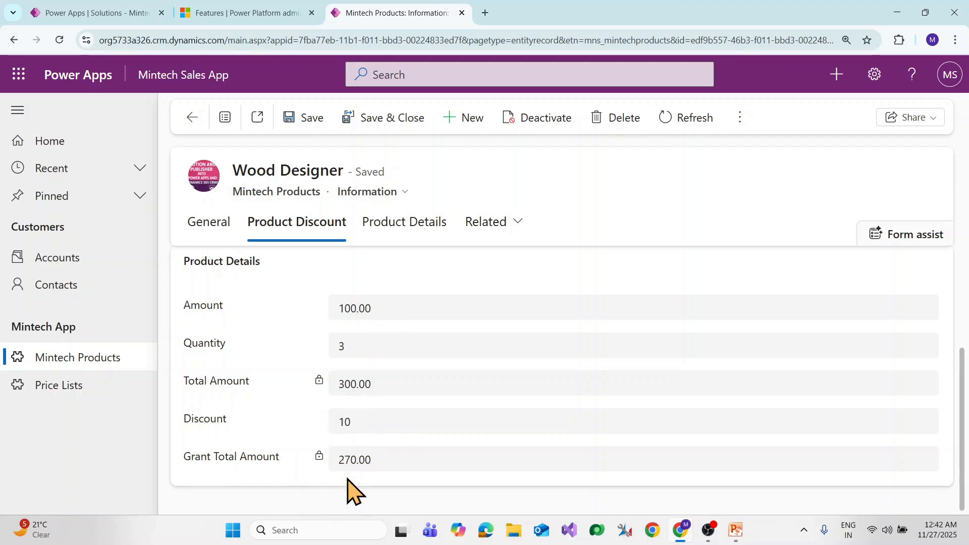
{"action": "left_click", "coordinate": [132, 15]}
{"action": "left_click", "coordinate": [494, 393]}
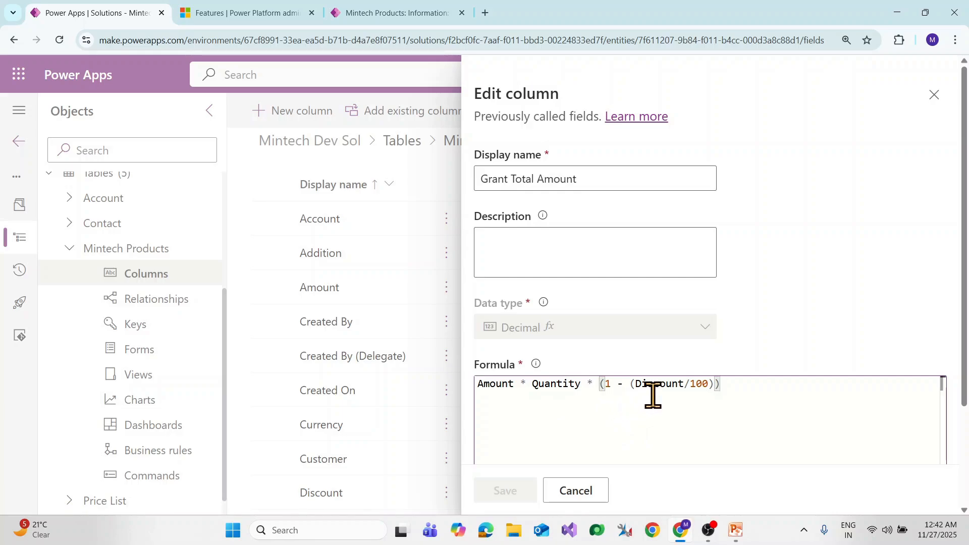
{"action": "key", "text": "ctrl+a"}
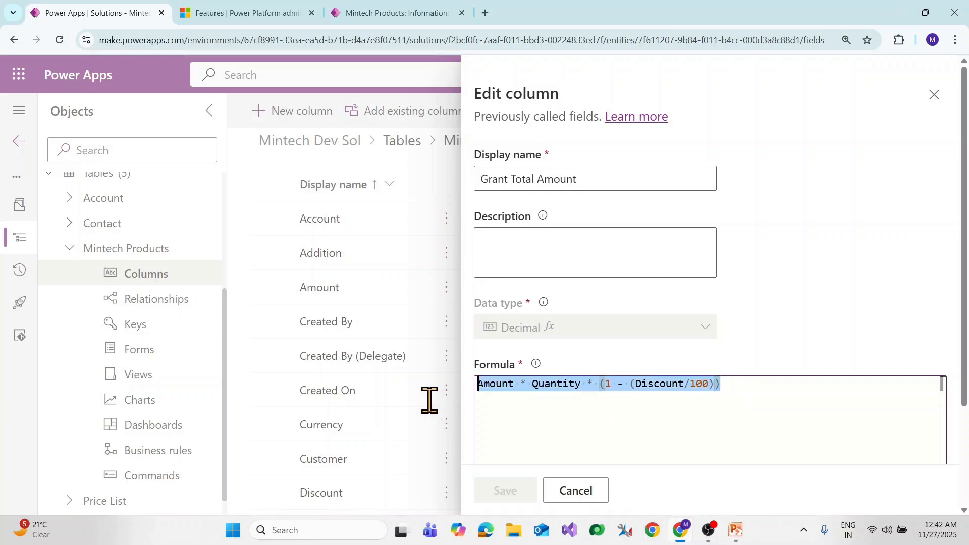
- Check how the Discount value affects the Grant Total Amount field on the Wood Designer record
{"action": "left_click", "coordinate": [396, 12]}
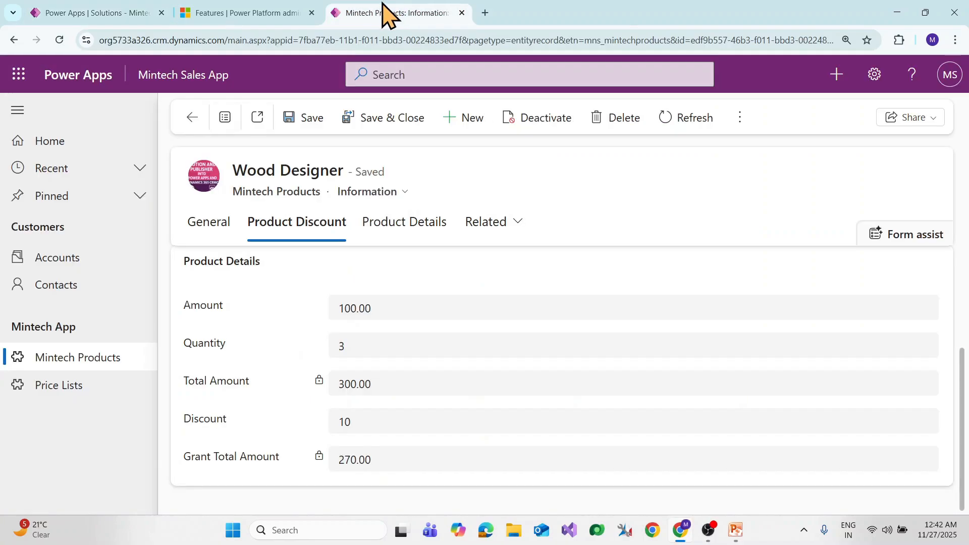
{"action": "double_click", "coordinate": [200, 420]}
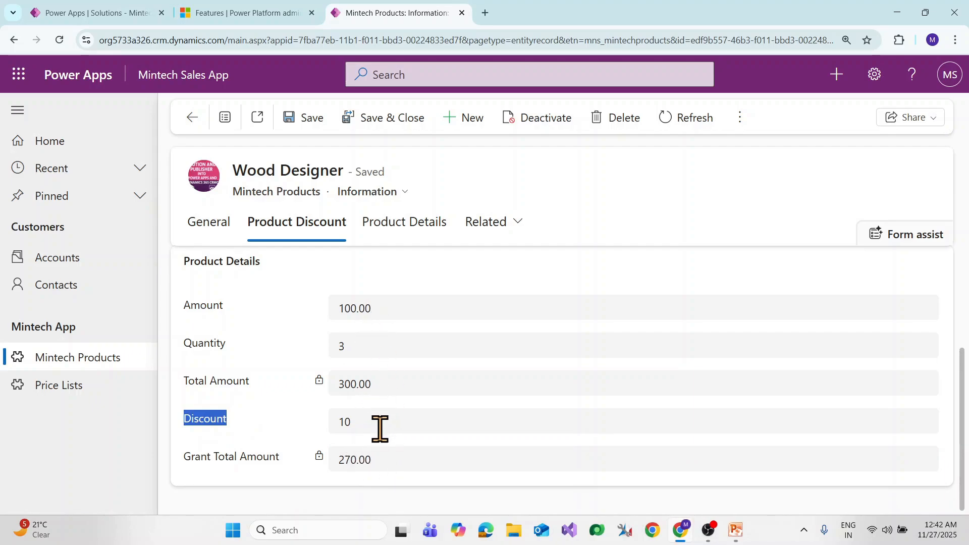
{"action": "left_click", "coordinate": [362, 425]}
{"action": "left_click", "coordinate": [355, 464]}
{"action": "double_click", "coordinate": [355, 464]}
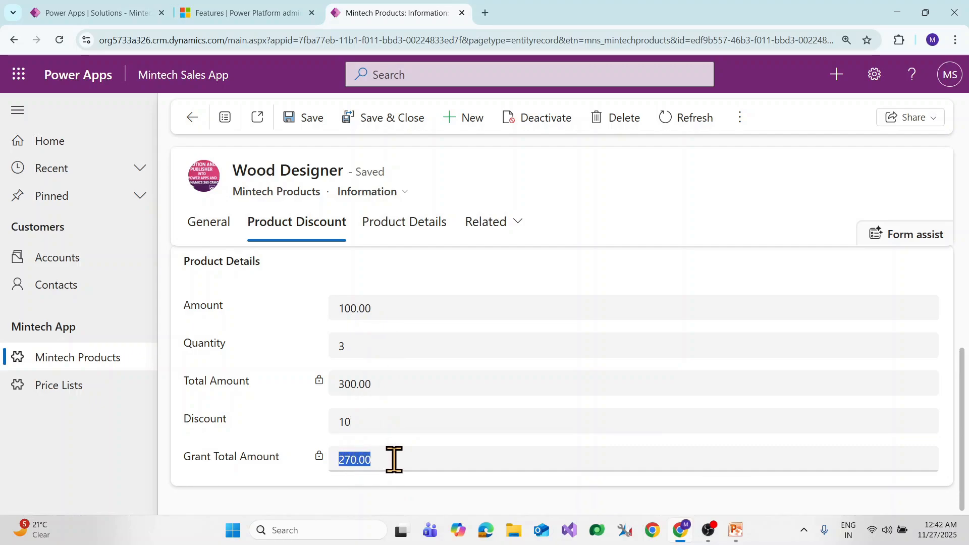
- Set the Wood Designer record's Quantity to 5 and save the record
{"action": "double_click", "coordinate": [366, 347]}
{"action": "type", "text": "5"}
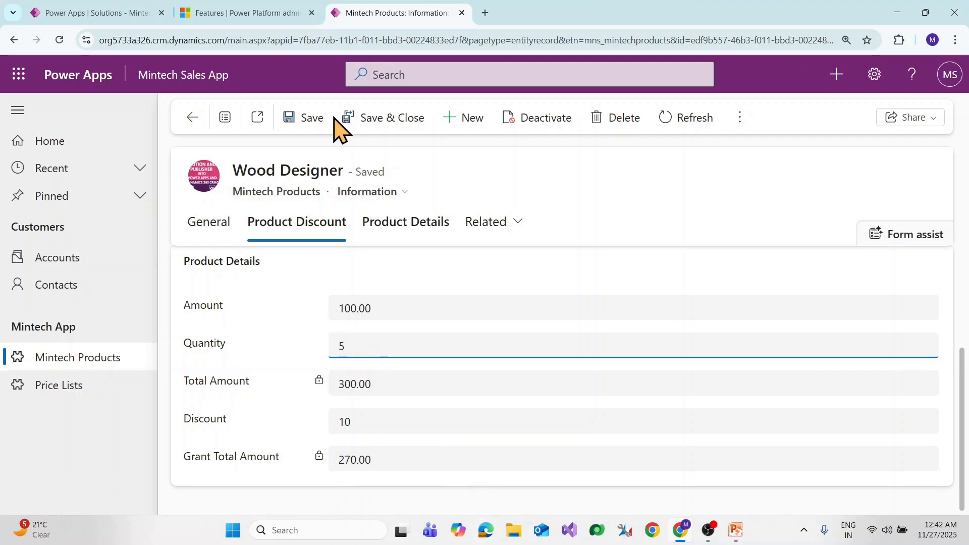
{"action": "left_click", "coordinate": [305, 120]}
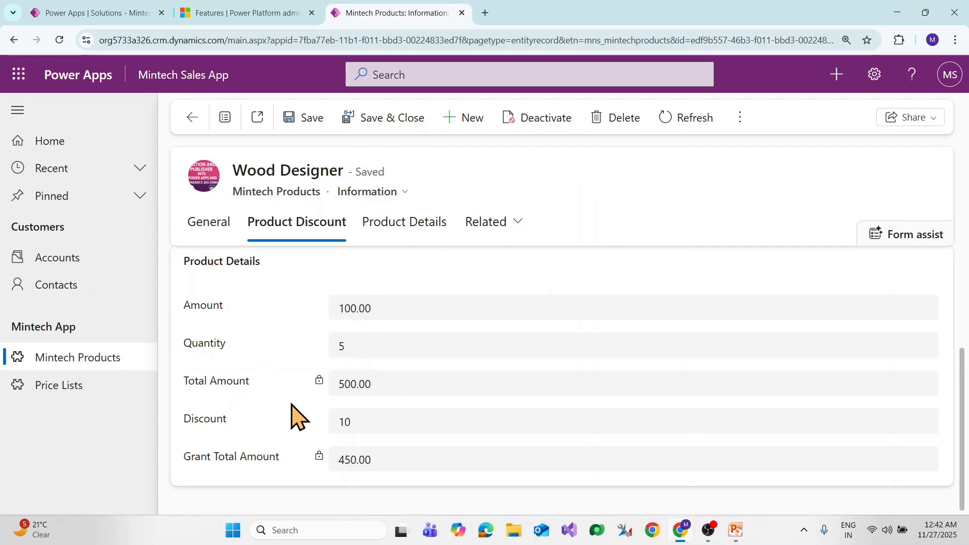
- Set the Wood Designer record's Discount to 5 and save the record
{"action": "double_click", "coordinate": [370, 384]}
{"action": "left_click", "coordinate": [264, 424]}
{"action": "left_click_drag", "start_coordinate": [186, 462], "coordinate": [275, 462]}
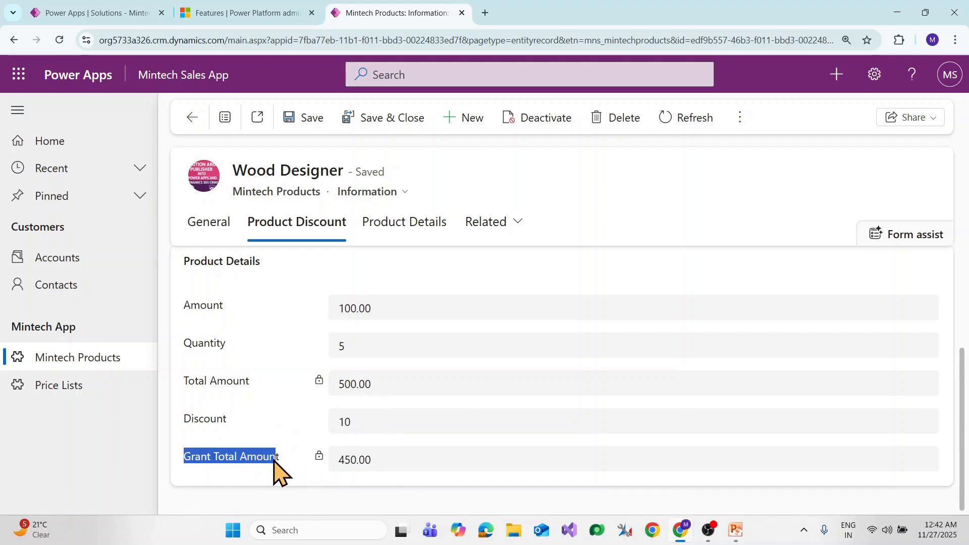
{"action": "left_click", "coordinate": [343, 469]}
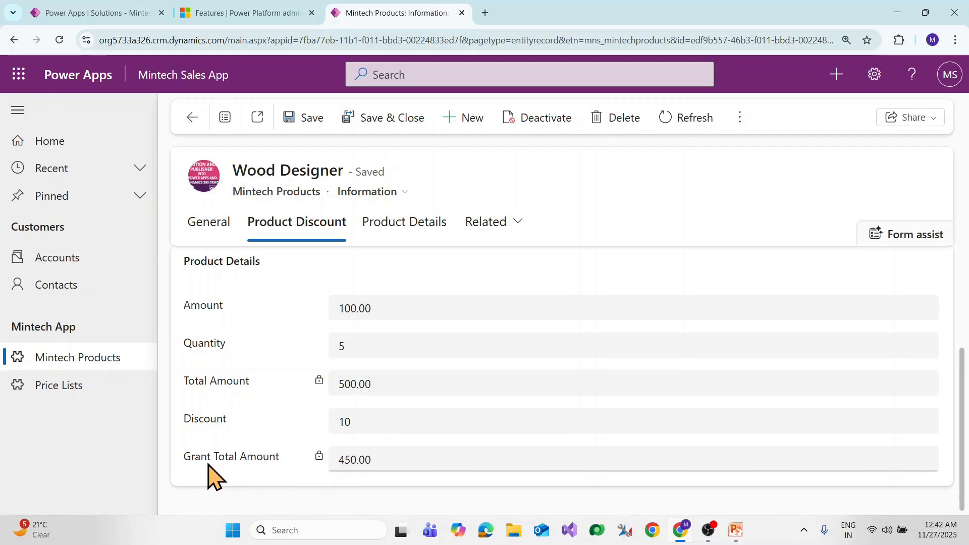
{"action": "left_click", "coordinate": [370, 424]}
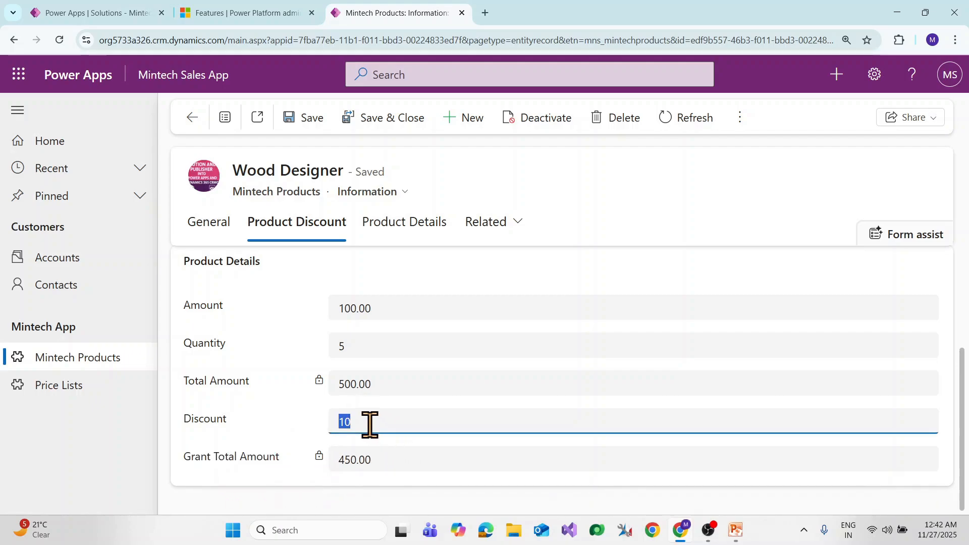
{"action": "type", "text": "5"}
{"action": "left_click", "coordinate": [304, 132]}
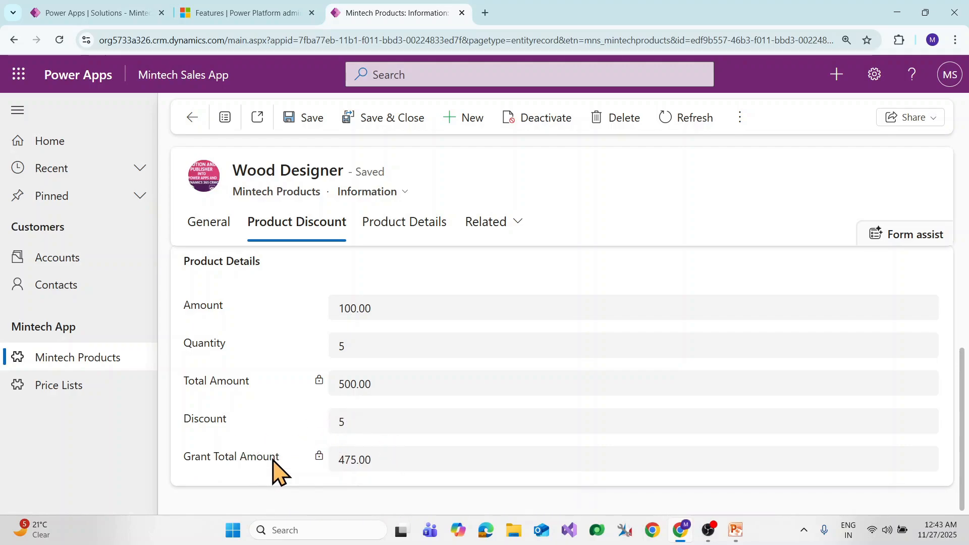
- Switch to the presentation and review the calculated field scenario and column behavior slides
{"action": "key", "text": "alt+Tab"}
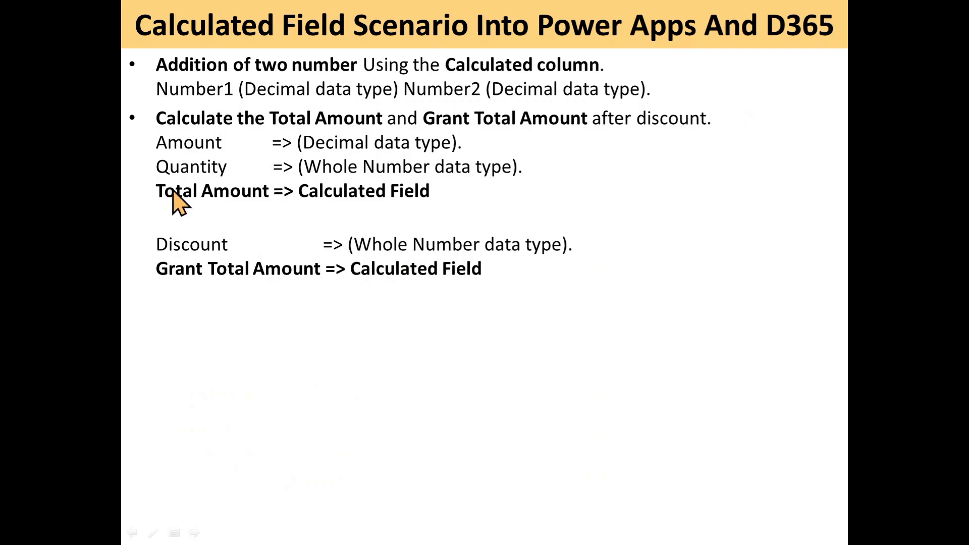
{"action": "left_click", "coordinate": [173, 172]}
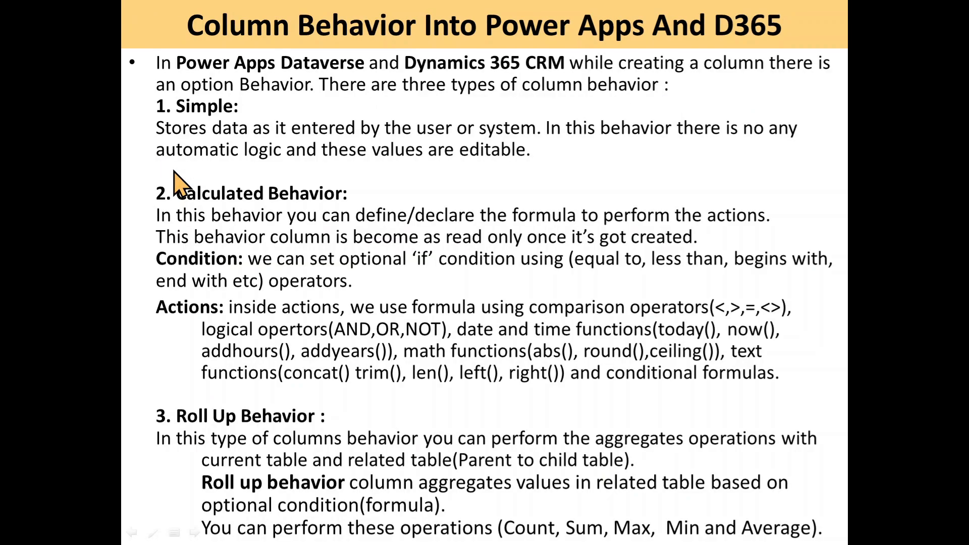
{"action": "key", "text": "alt+Tab"}
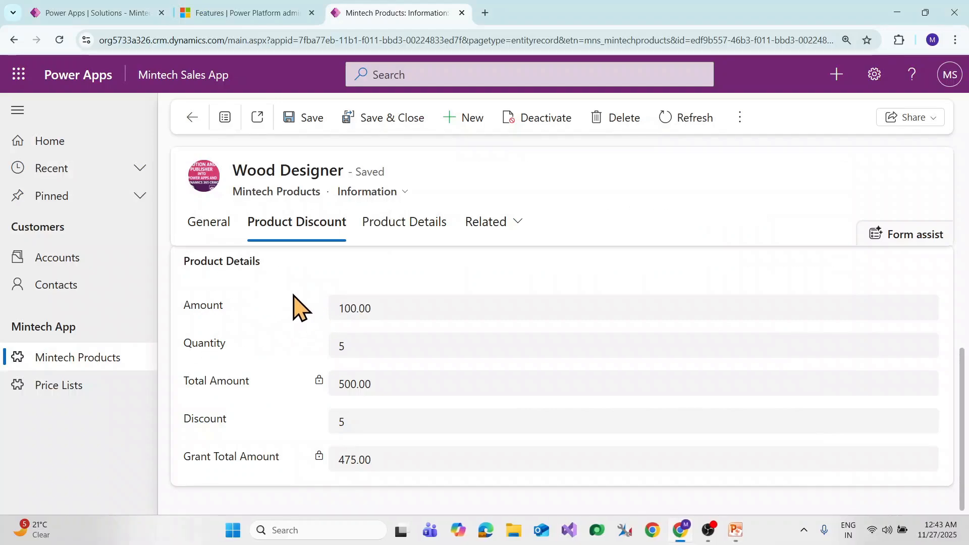
{"action": "key", "text": "alt+Tab"}
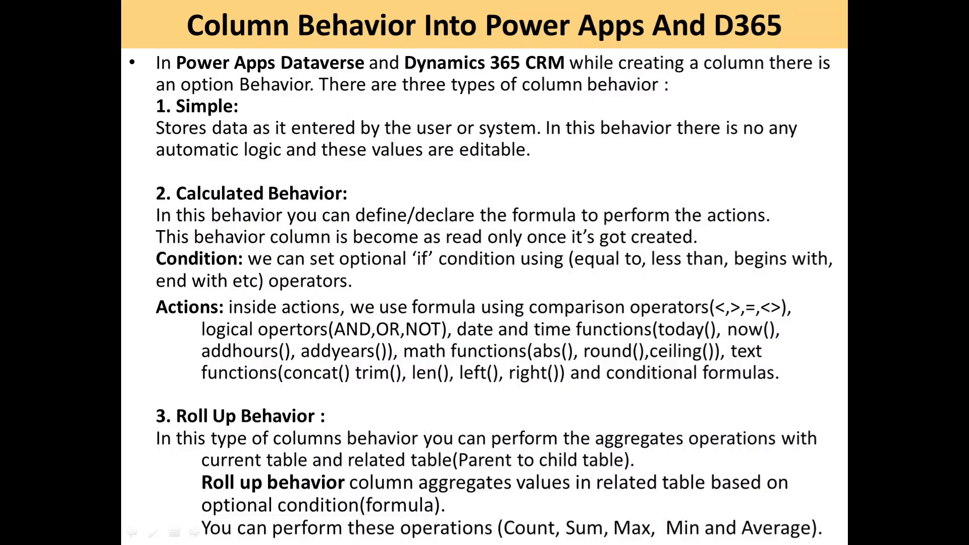
{"action": "left_click", "coordinate": [270, 189]}
{"action": "key", "text": "Left"}
- Return to the Mintech Products columns in the solution and close the Grant Total Amount column's settings without saving
{"action": "key", "text": "alt+Tab"}
{"action": "left_click", "coordinate": [119, 13]}
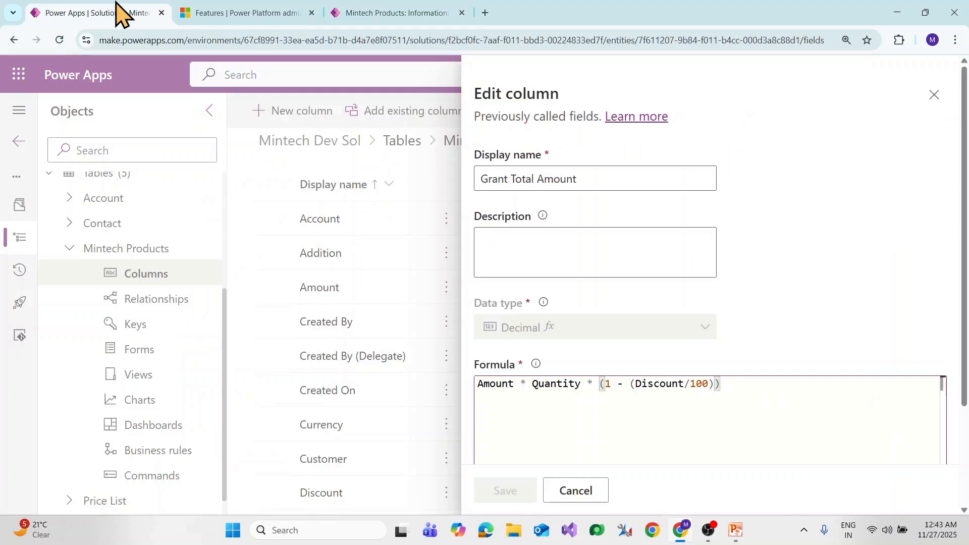
{"action": "left_click", "coordinate": [581, 491]}
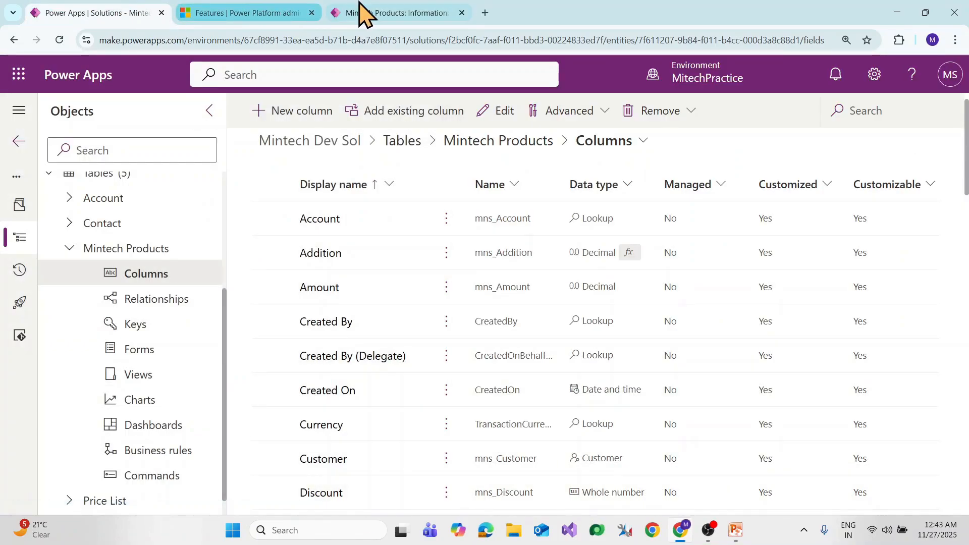
- Read the rollup columns scenario and Column Behavior slides in the presentation, and return to the Mintech Products columns
{"action": "key", "text": "alt+Tab"}
{"action": "left_click", "coordinate": [235, 424]}
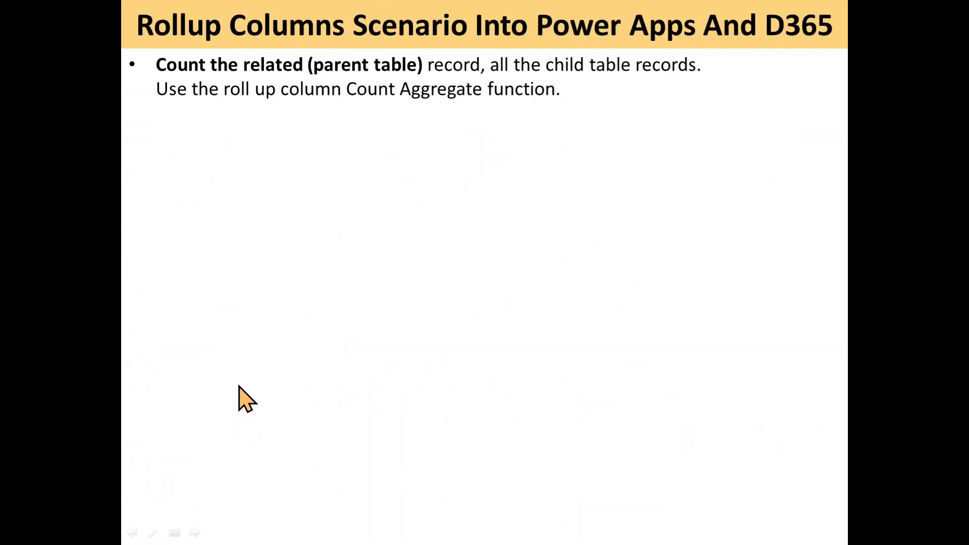
{"action": "left_click", "coordinate": [249, 327]}
{"action": "scroll", "coordinate": [249, 327], "scroll_direction": "up", "scroll_amount": 1}
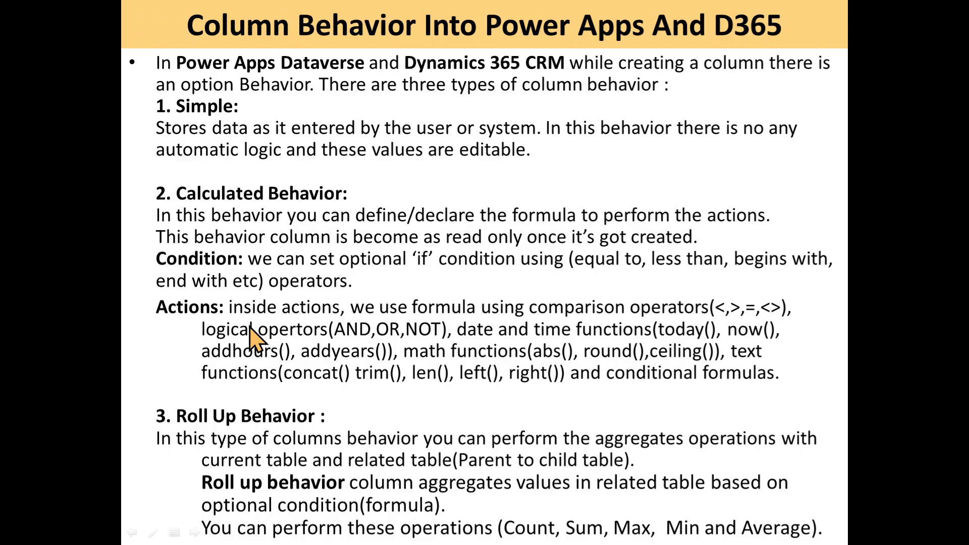
{"action": "key", "text": "alt+Tab"}
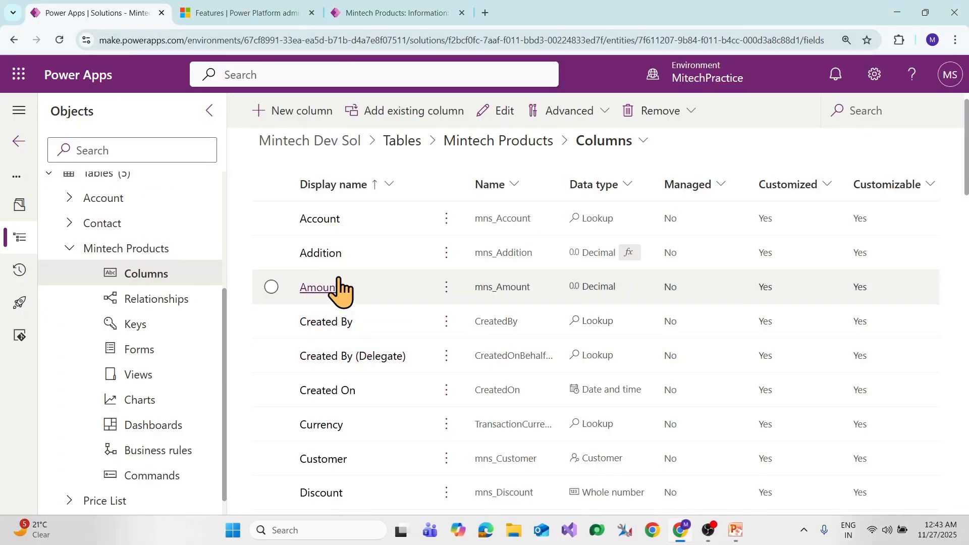
{"action": "left_click", "coordinate": [281, 252]}
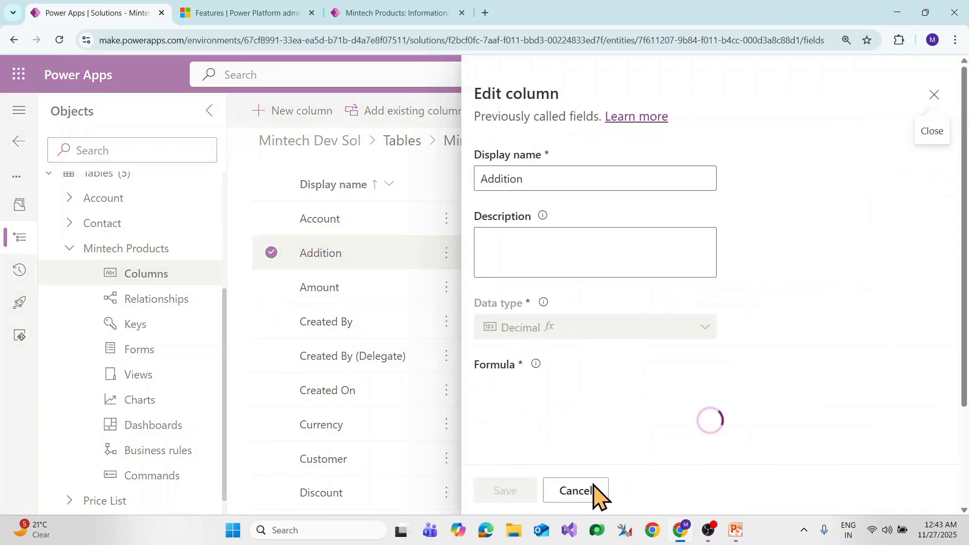
{"action": "left_click", "coordinate": [580, 497]}
{"action": "left_click", "coordinate": [579, 497]}
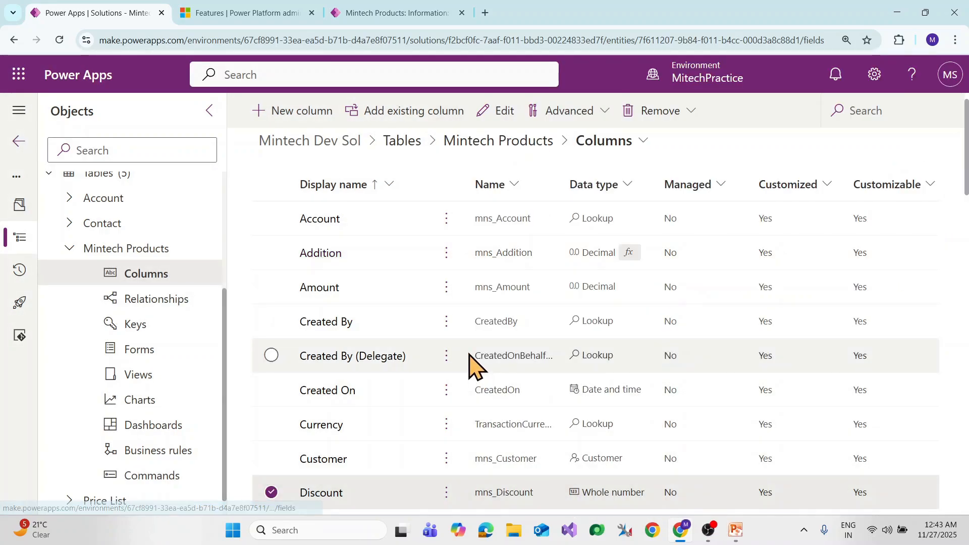
- Start a new column in the Mintech Products table and set its data type to Whole number
{"action": "left_click", "coordinate": [304, 116]}
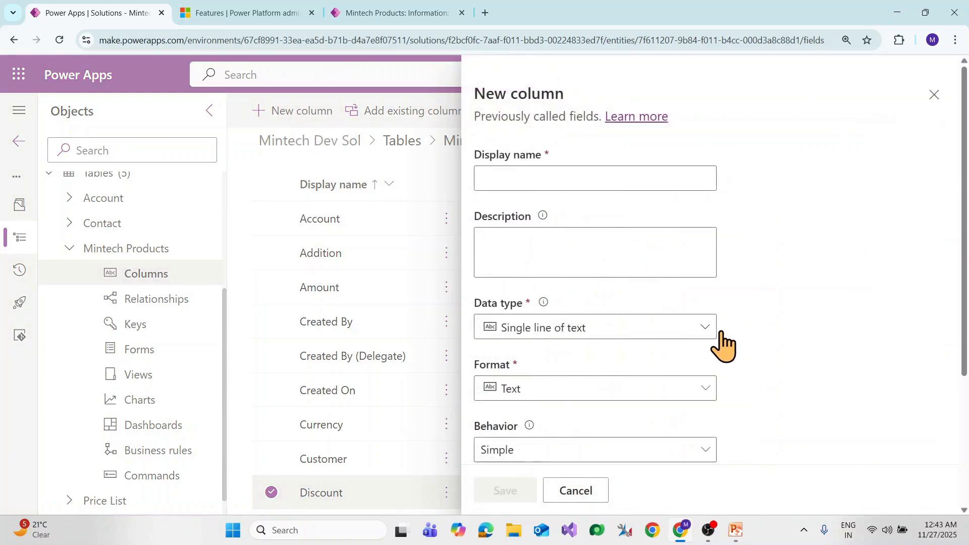
{"action": "left_click", "coordinate": [701, 333]}
{"action": "mouse_move", "coordinate": [690, 417]}
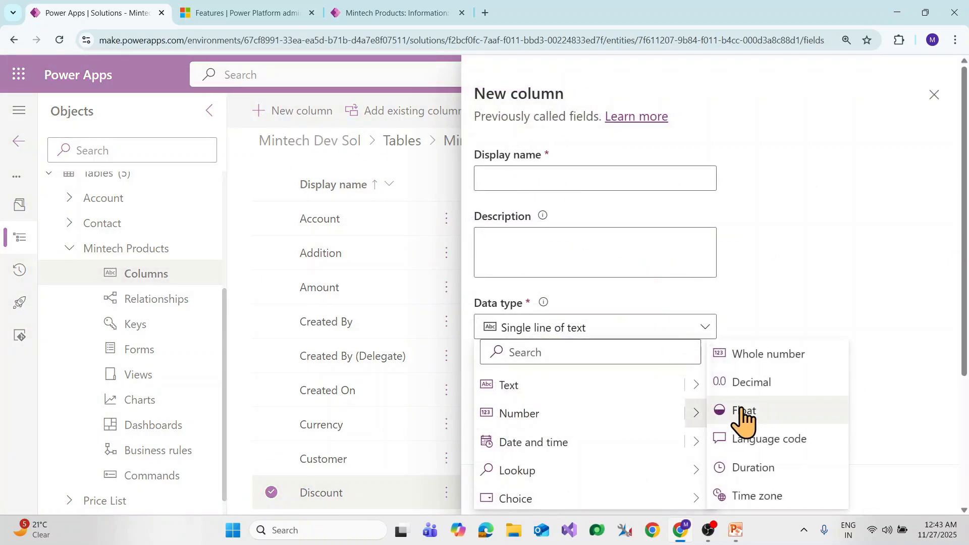
{"action": "left_click", "coordinate": [787, 338]}
{"action": "left_click", "coordinate": [698, 390]}
{"action": "left_click", "coordinate": [753, 441]}
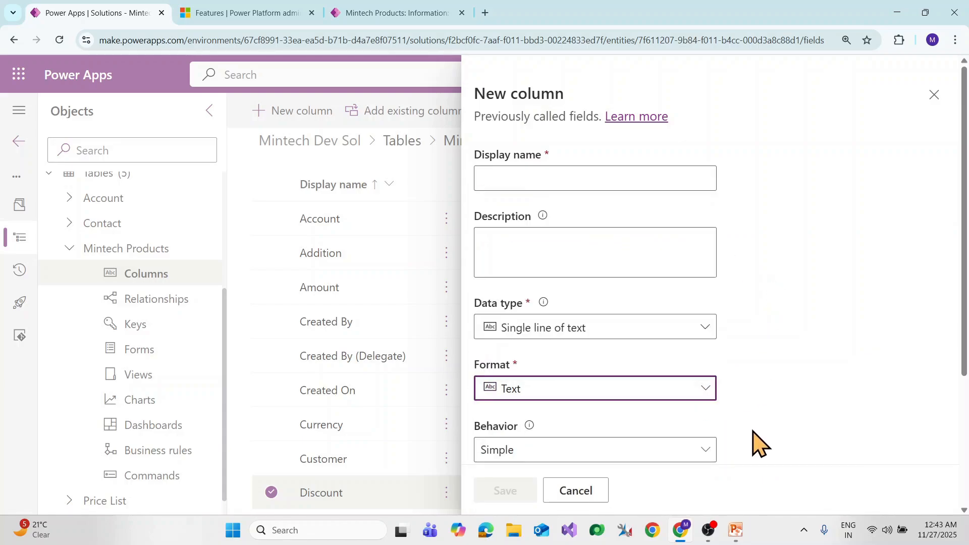
{"action": "left_click", "coordinate": [703, 334]}
{"action": "mouse_move", "coordinate": [688, 426]}
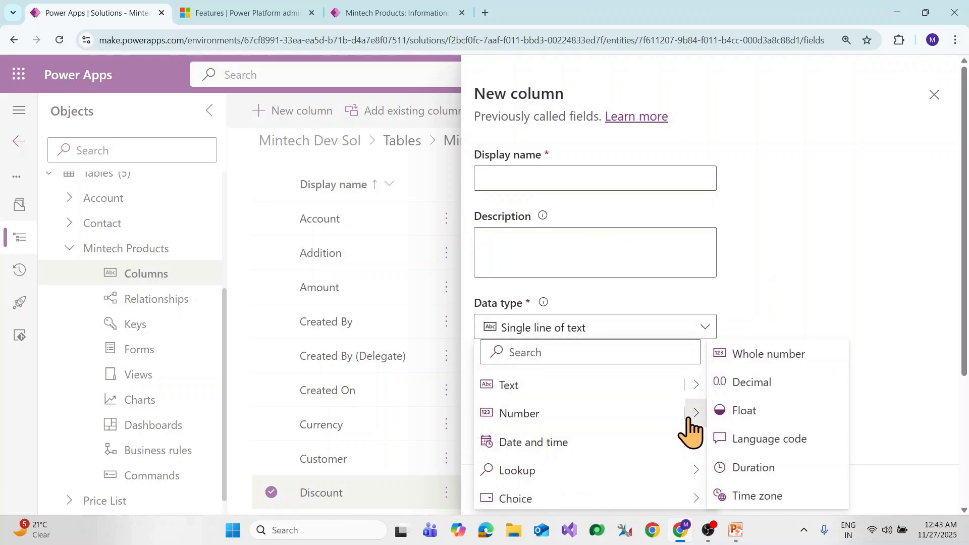
{"action": "left_click", "coordinate": [782, 356]}
{"action": "scroll", "coordinate": [589, 414], "scroll_direction": "down", "scroll_amount": 2}
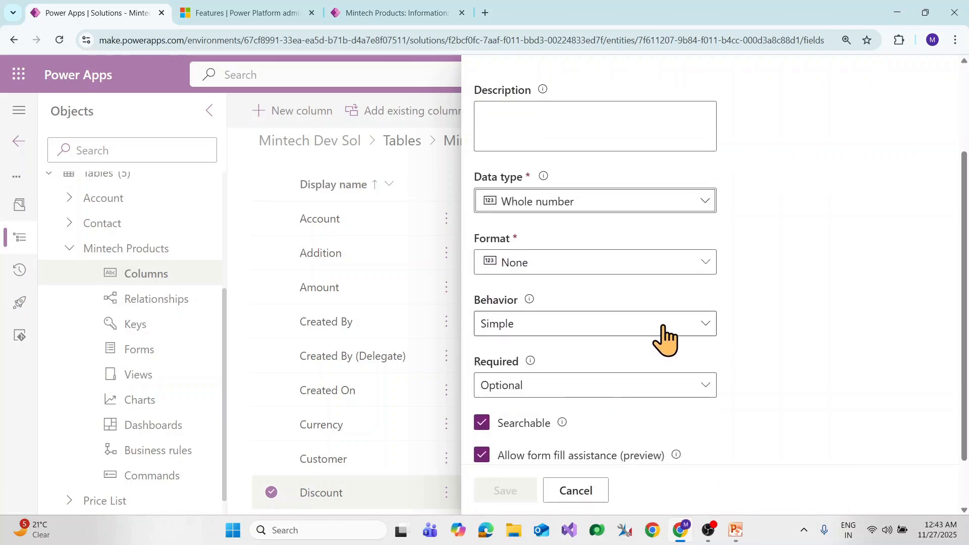
- Examine the Behavior options available for the new Whole number column and discard the column without saving
{"action": "left_click", "coordinate": [646, 326]}
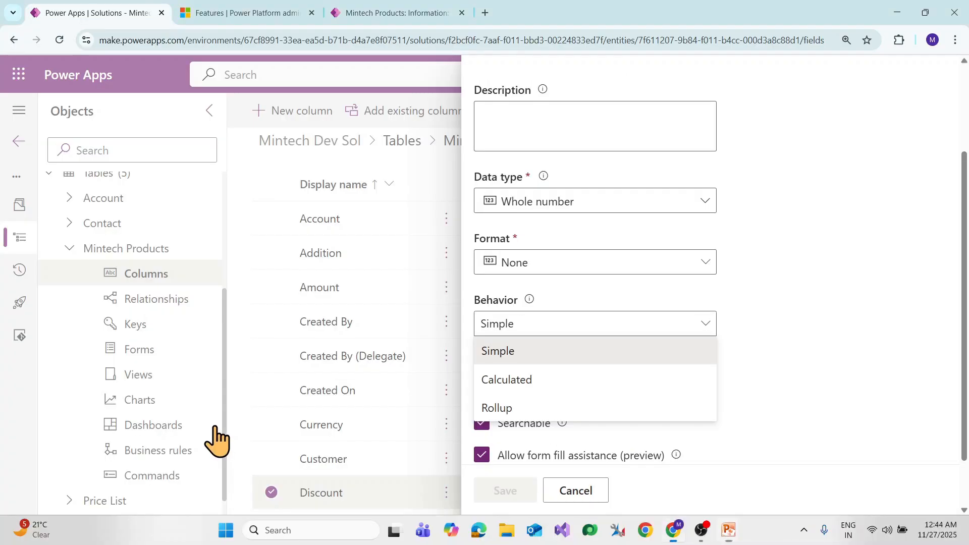
{"action": "scroll", "coordinate": [534, 402], "scroll_direction": "up", "scroll_amount": 3}
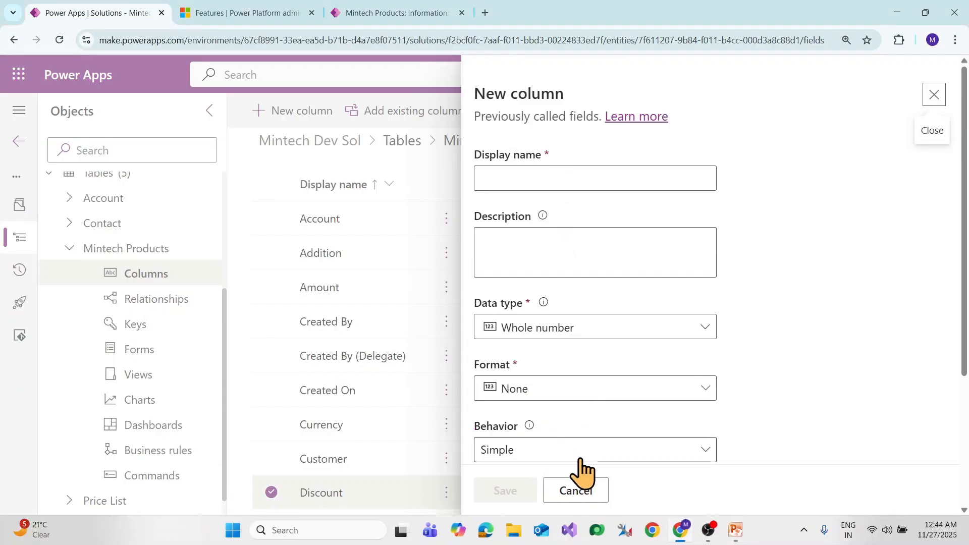
{"action": "left_click", "coordinate": [584, 492]}
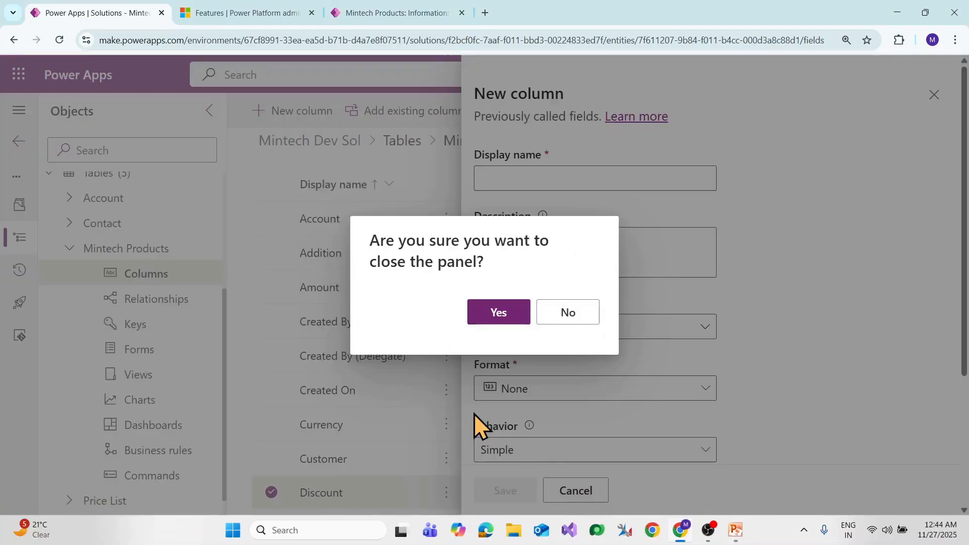
{"action": "left_click", "coordinate": [495, 314]}
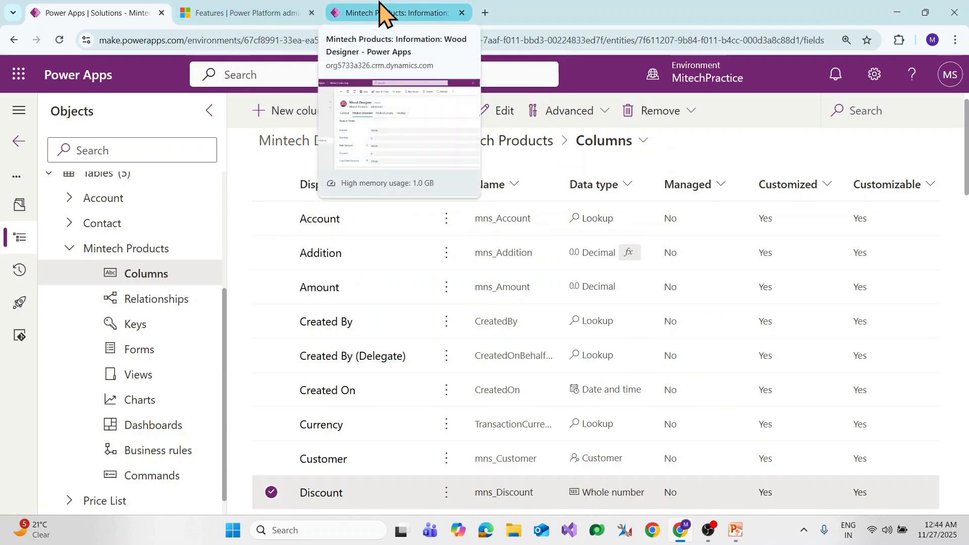
- View the Wood Designer record's general details in the Mintech Sales App and open the Mintech Services account
{"action": "left_click", "coordinate": [380, 11]}
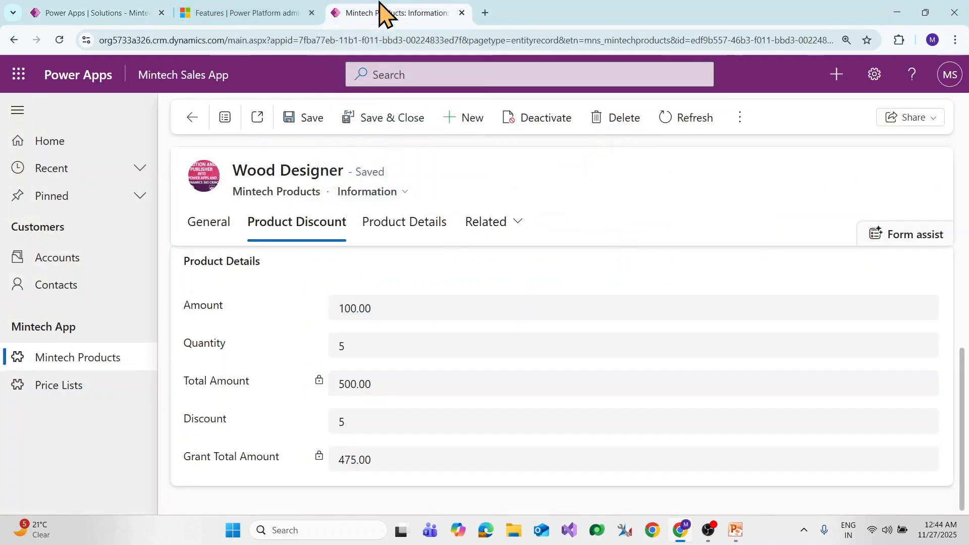
{"action": "left_click", "coordinate": [220, 227]}
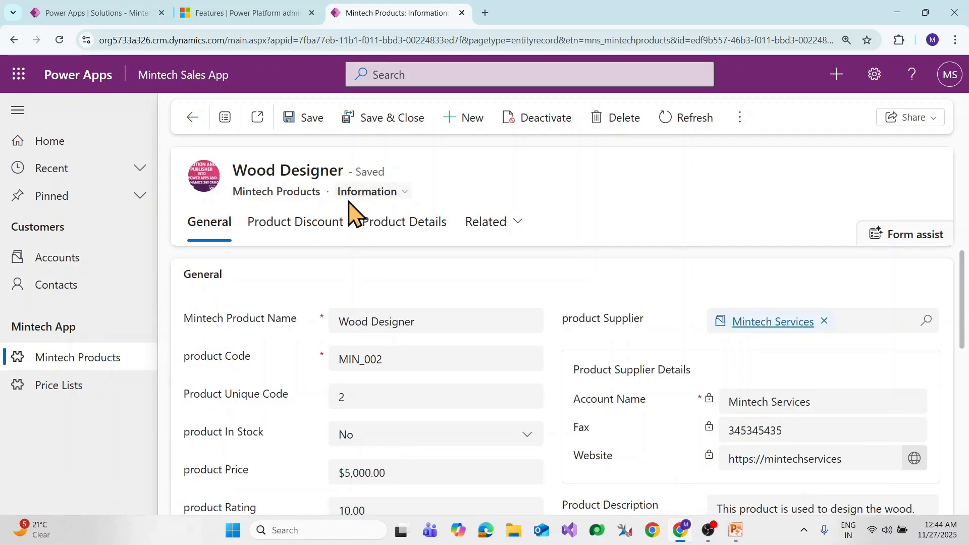
{"action": "left_click", "coordinate": [59, 262]}
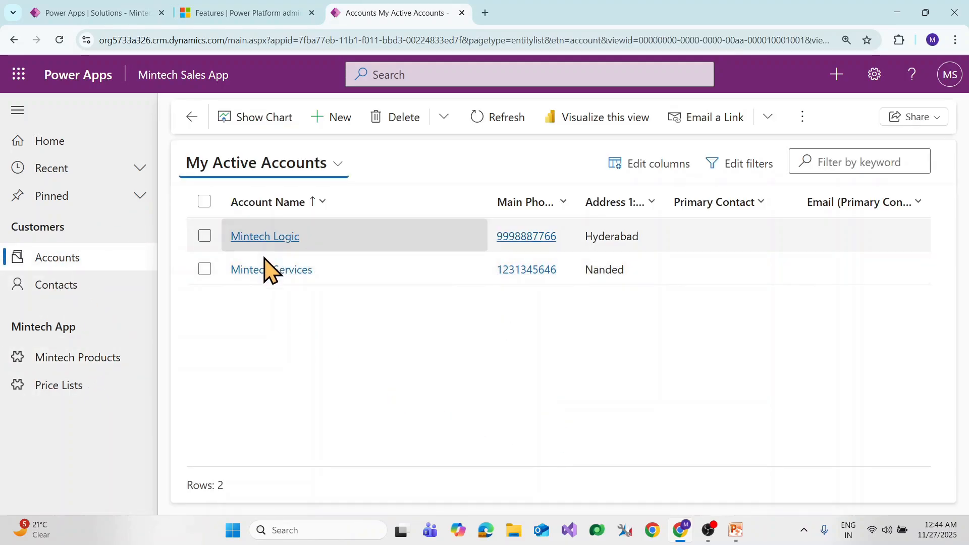
{"action": "left_click", "coordinate": [296, 272]}
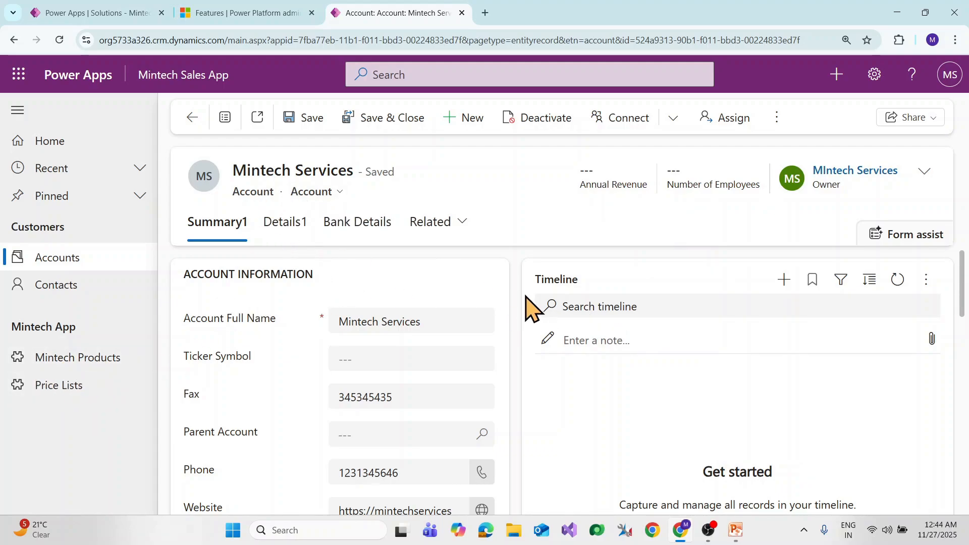
- Check in the Active Mintech Products view which products have Mintech Services as their supplier
{"action": "left_click", "coordinate": [87, 364]}
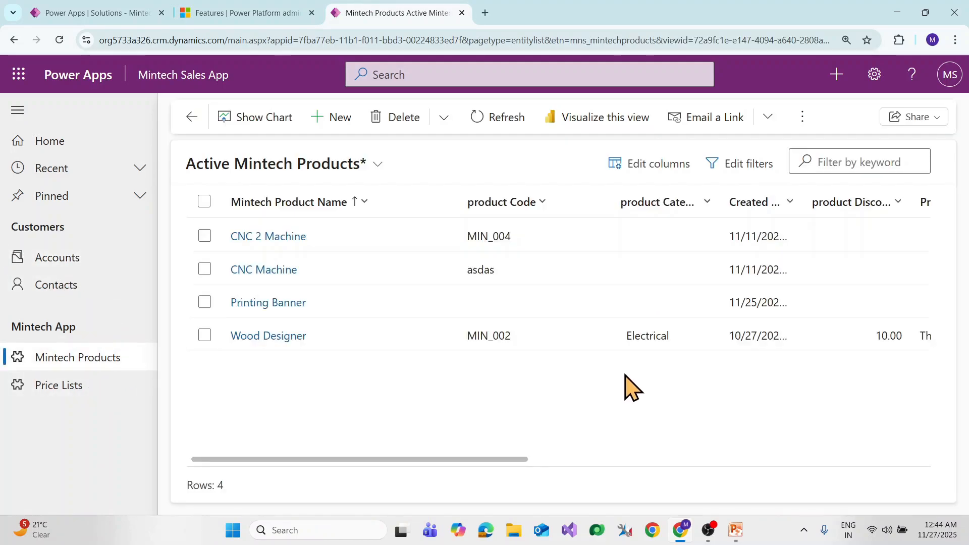
{"action": "left_click_drag", "start_coordinate": [458, 459], "coordinate": [964, 436]}
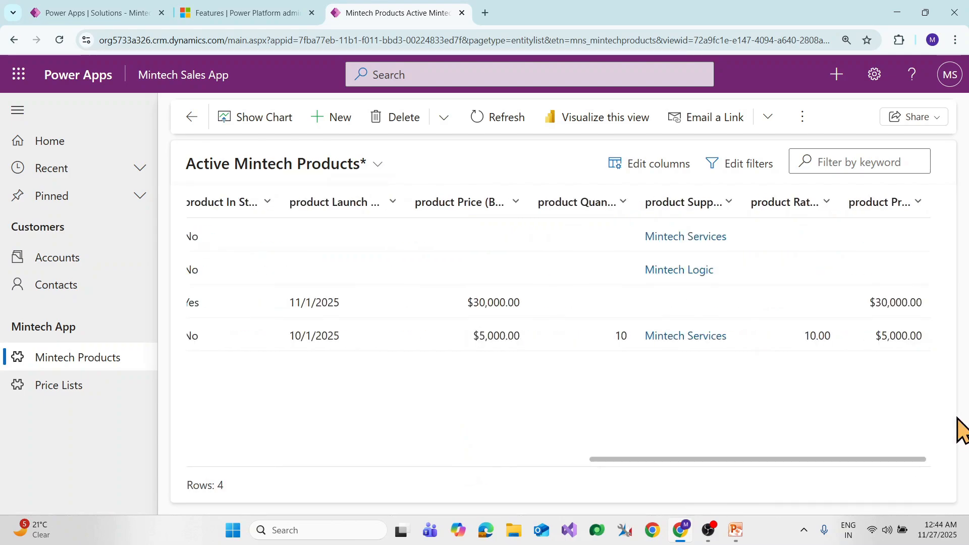
{"action": "left_click", "coordinate": [763, 243]}
{"action": "left_click", "coordinate": [758, 345]}
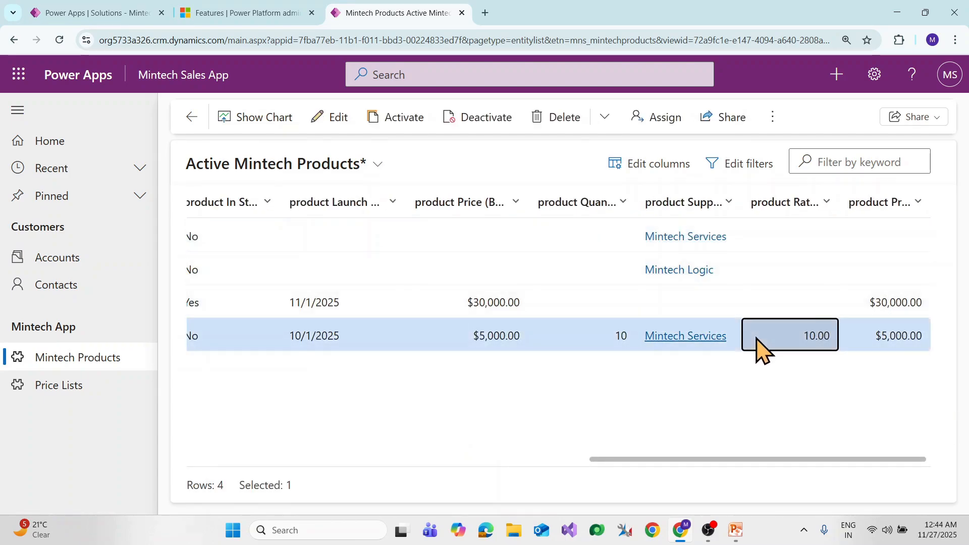
{"action": "left_click", "coordinate": [676, 458]}
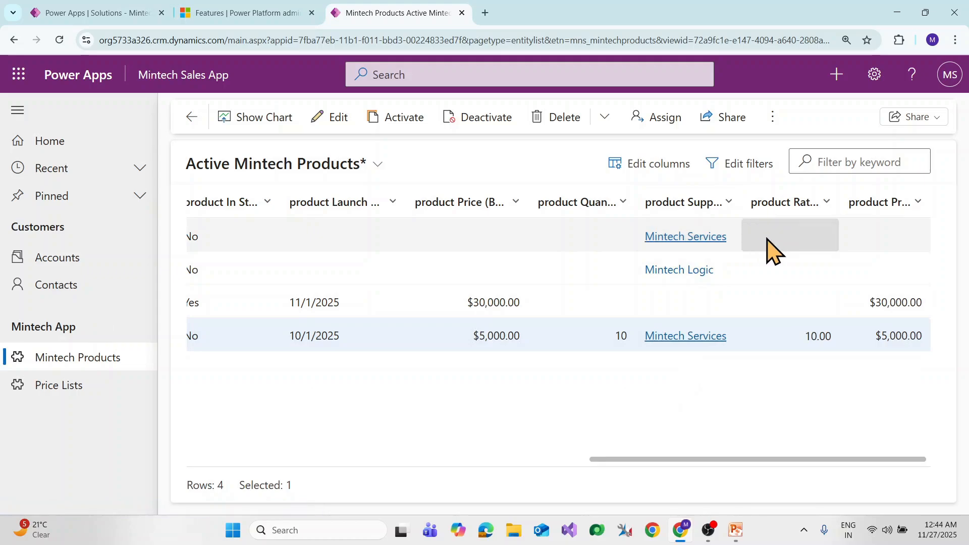
- Reopen the Mintech Services account as the parent record and return to the Mintech Products columns in the solution
{"action": "left_click", "coordinate": [61, 259]}
{"action": "left_click", "coordinate": [285, 273]}
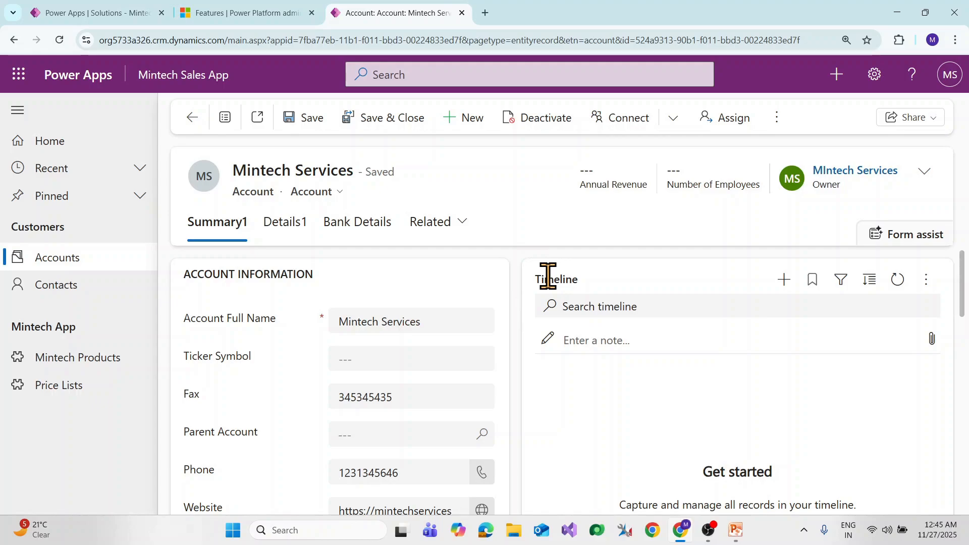
{"action": "left_click_drag", "start_coordinate": [235, 167], "coordinate": [349, 172]}
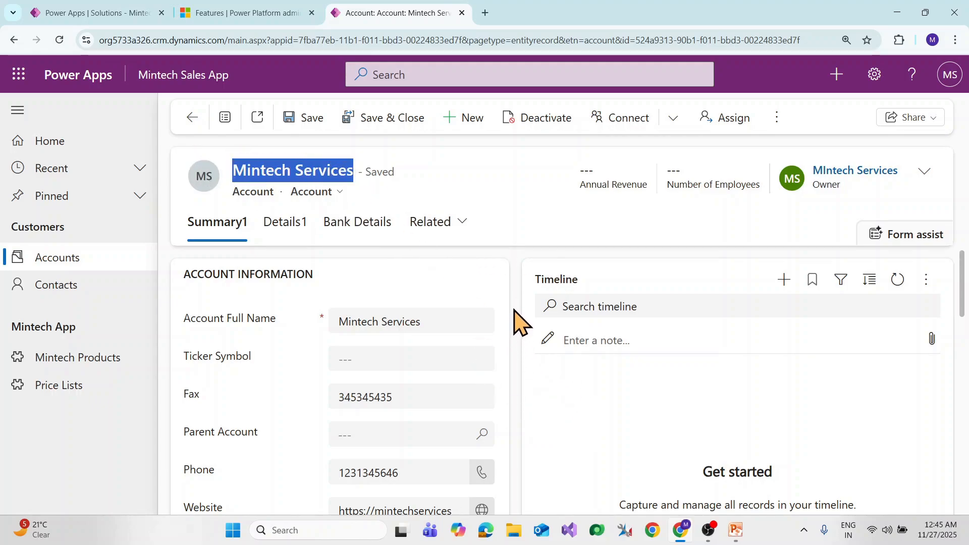
{"action": "left_click", "coordinate": [154, 12]}
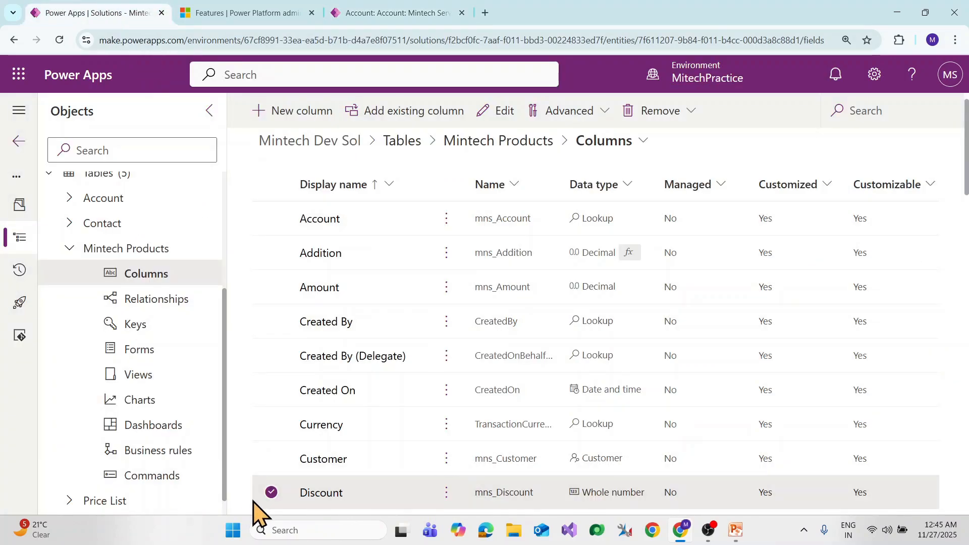
- Highlight the Mintech Services account name on its record as the parent, and go back to the Mintech Products columns
{"action": "left_click", "coordinate": [372, 12]}
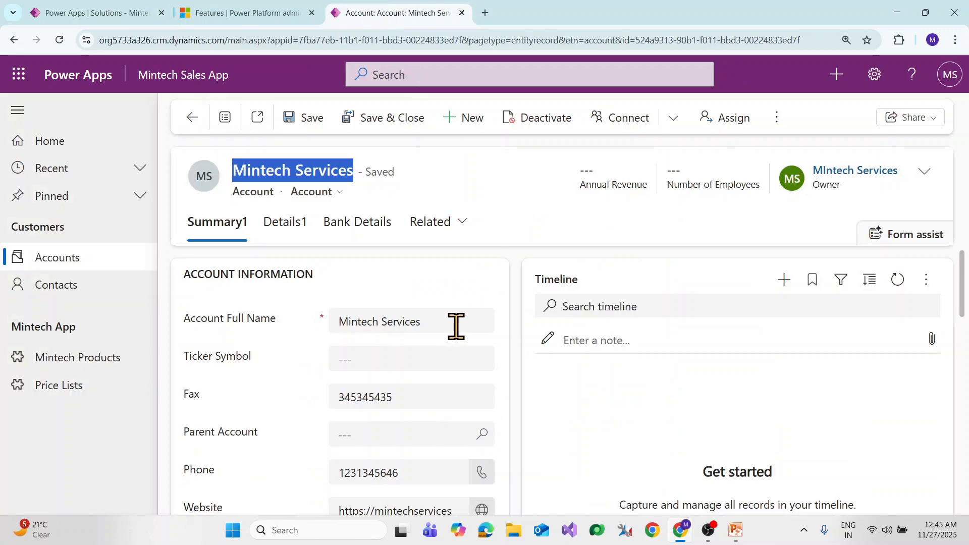
{"action": "left_click", "coordinate": [236, 172]}
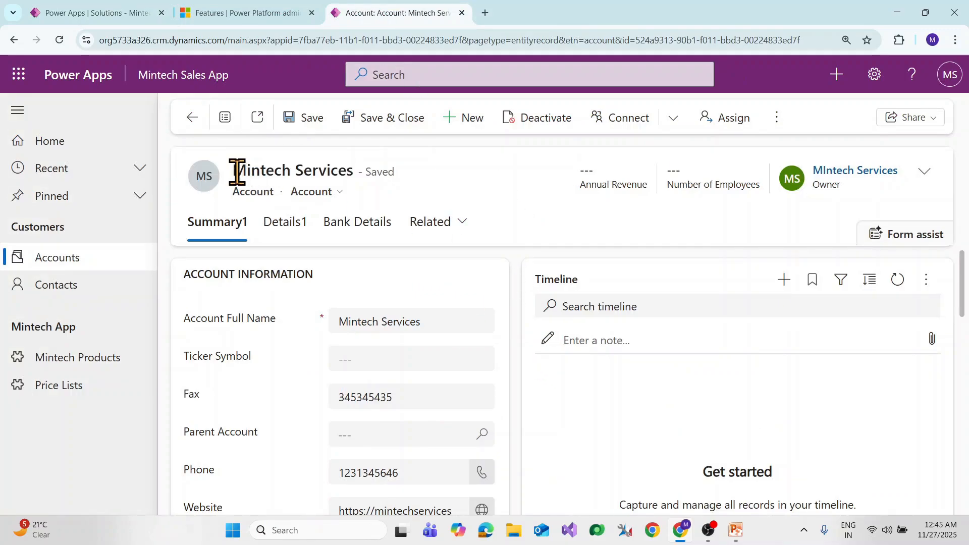
{"action": "left_click_drag", "start_coordinate": [233, 174], "coordinate": [347, 172]}
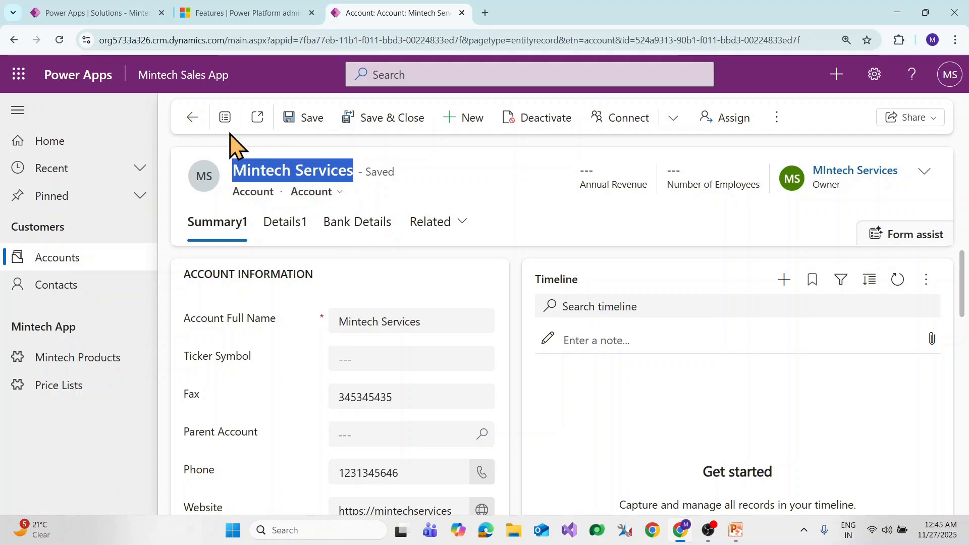
{"action": "left_click", "coordinate": [97, 11]}
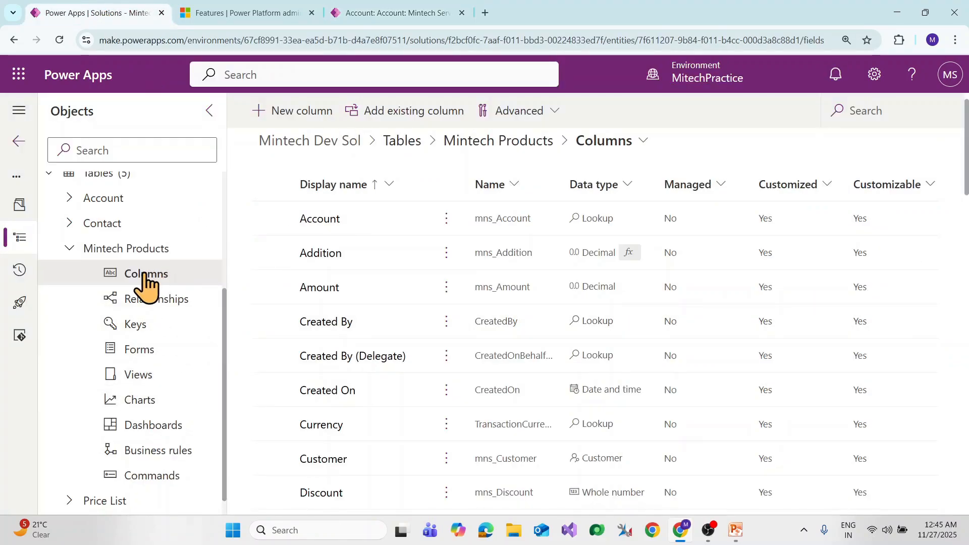
- Start a new column on the Mintech Products table with the display name Count of Mintech Products
{"action": "left_click", "coordinate": [285, 112]}
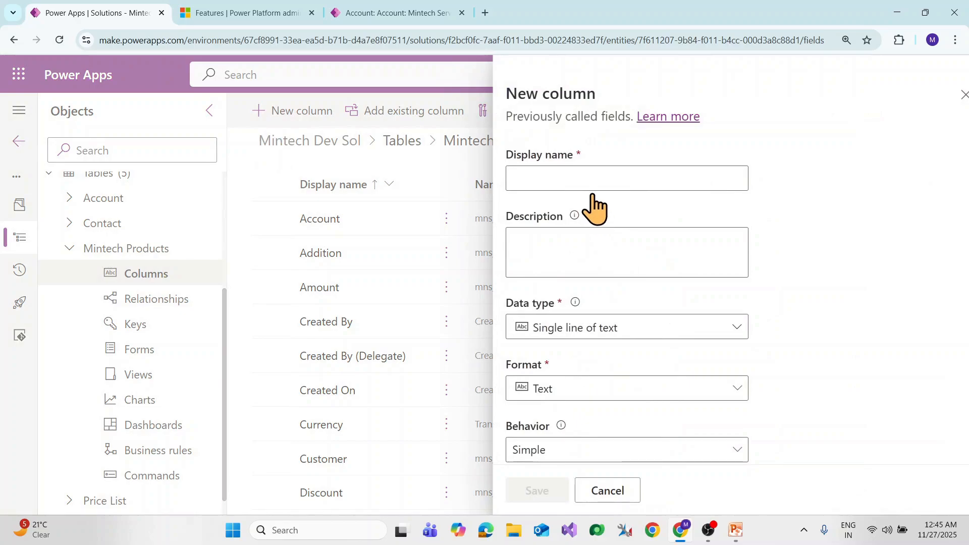
{"action": "left_click", "coordinate": [583, 179]}
{"action": "type", "text": "Dou"}
{"action": "key", "text": "BackSpace"}
{"action": "key", "text": "BackSpace"}
{"action": "key", "text": "BackSpace"}
{"action": "type", "text": "Count of Mintech Products"}
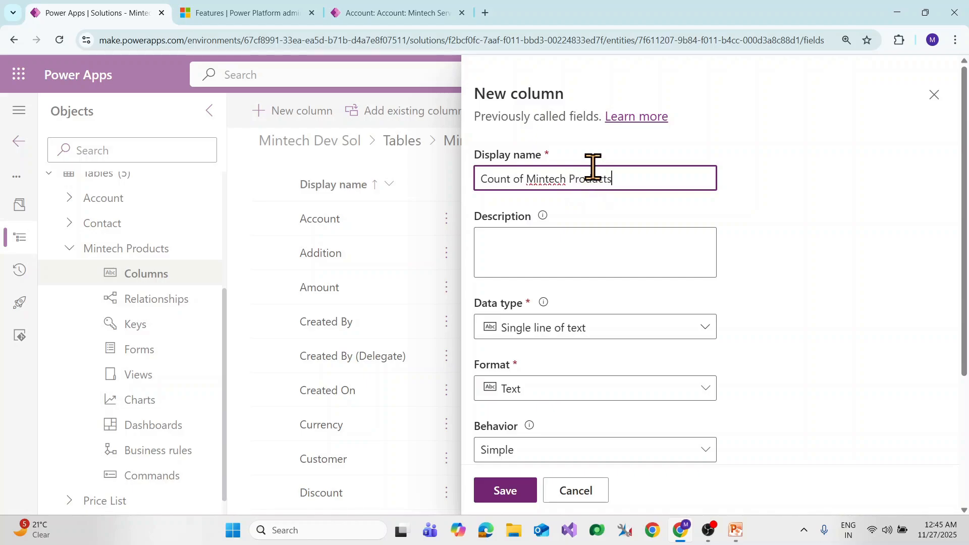
- Set the Count of Mintech Products column to the Whole number data type with Rollup behavior and save it
{"action": "left_click", "coordinate": [676, 333]}
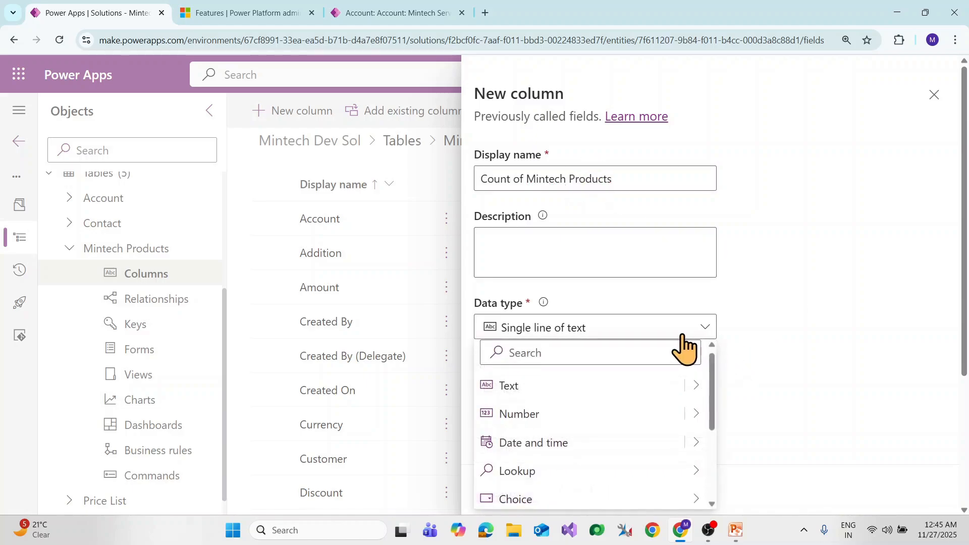
{"action": "mouse_move", "coordinate": [695, 424]}
{"action": "left_click", "coordinate": [772, 359]}
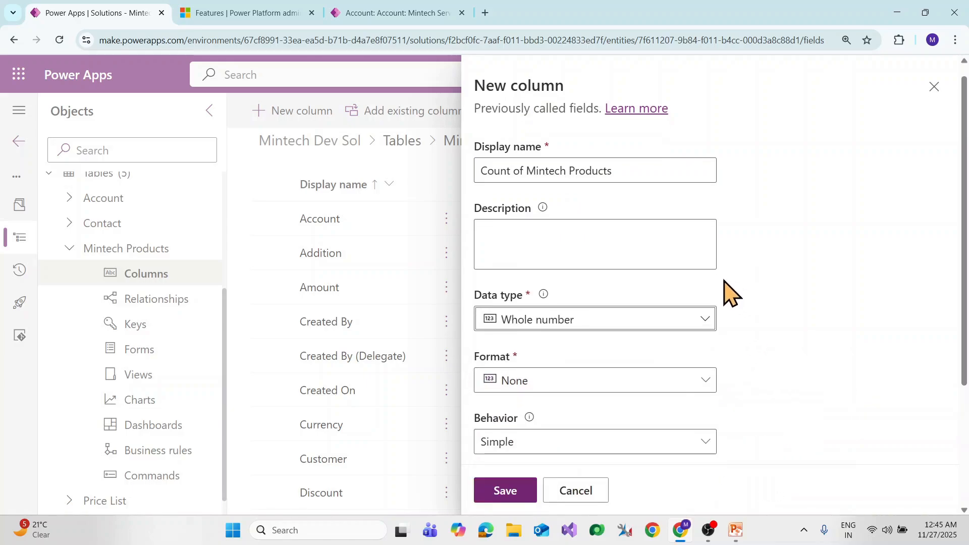
{"action": "scroll", "coordinate": [615, 272], "scroll_direction": "down", "scroll_amount": 3}
{"action": "left_click", "coordinate": [711, 262]}
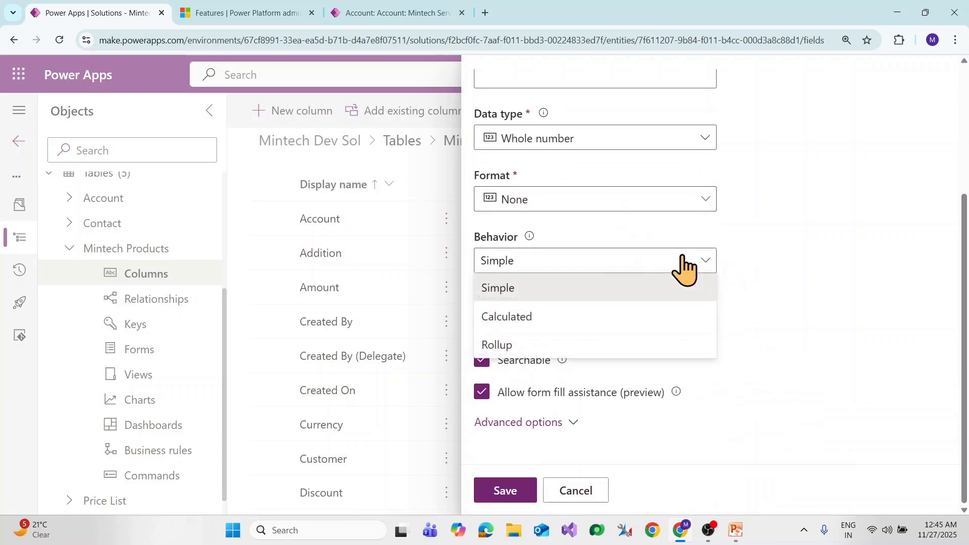
{"action": "left_click", "coordinate": [535, 347]}
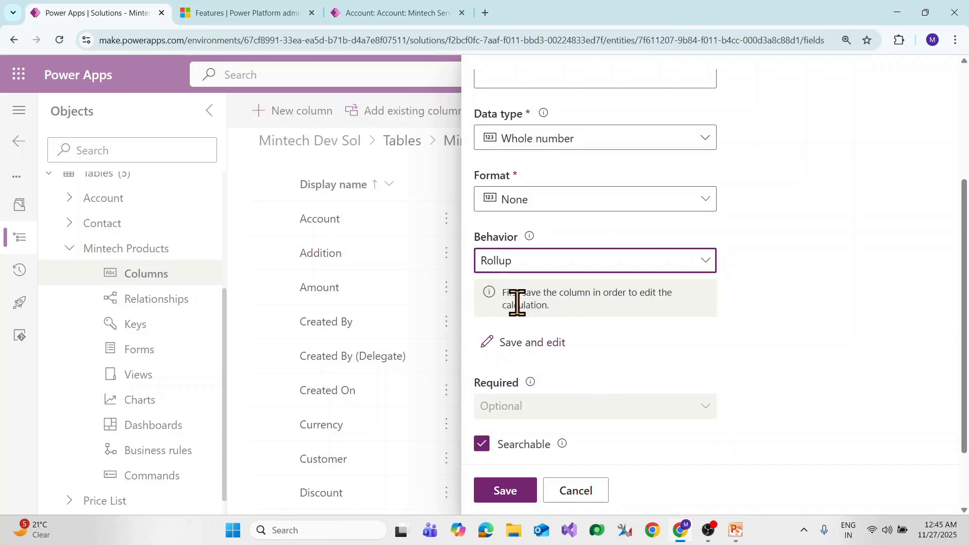
{"action": "left_click", "coordinate": [507, 490]}
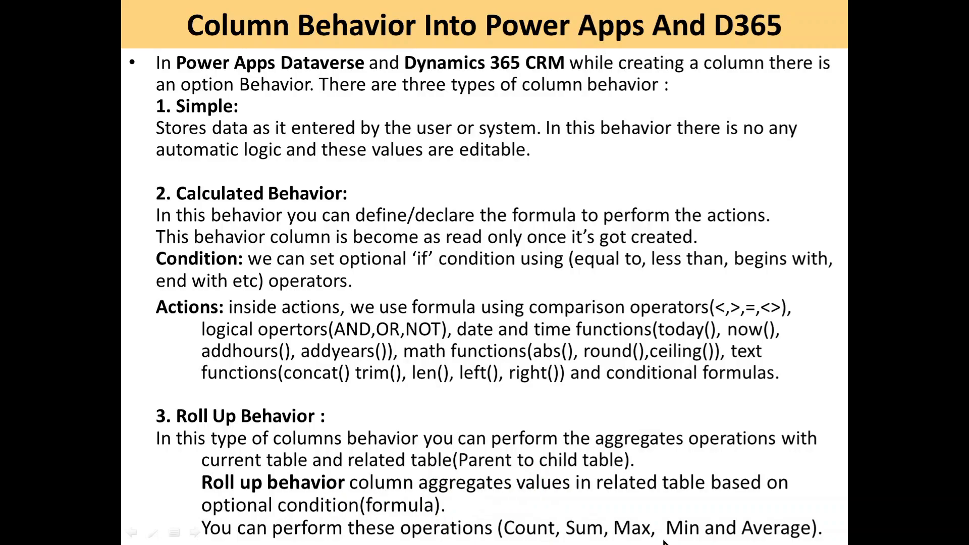
{"action": "left_click", "coordinate": [612, 510]}
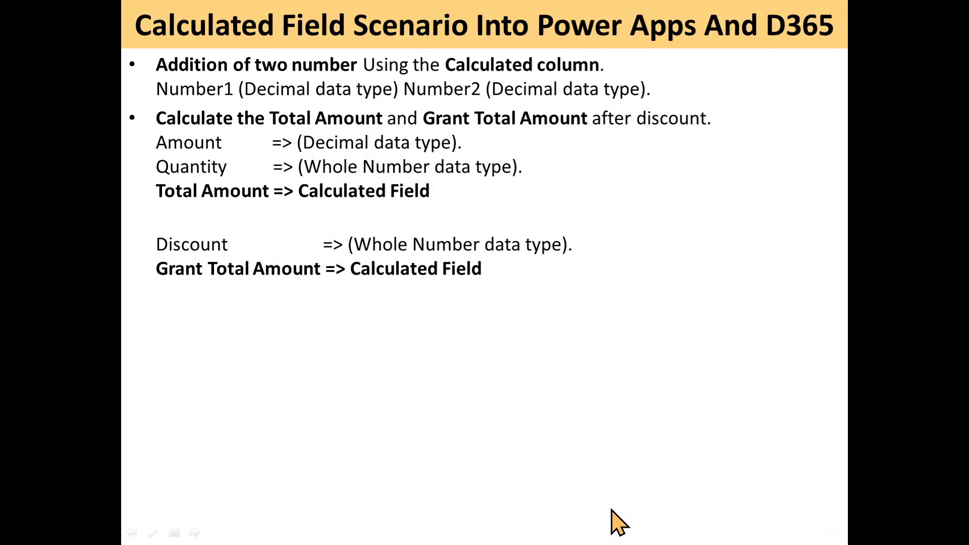
{"action": "left_click", "coordinate": [557, 523]}
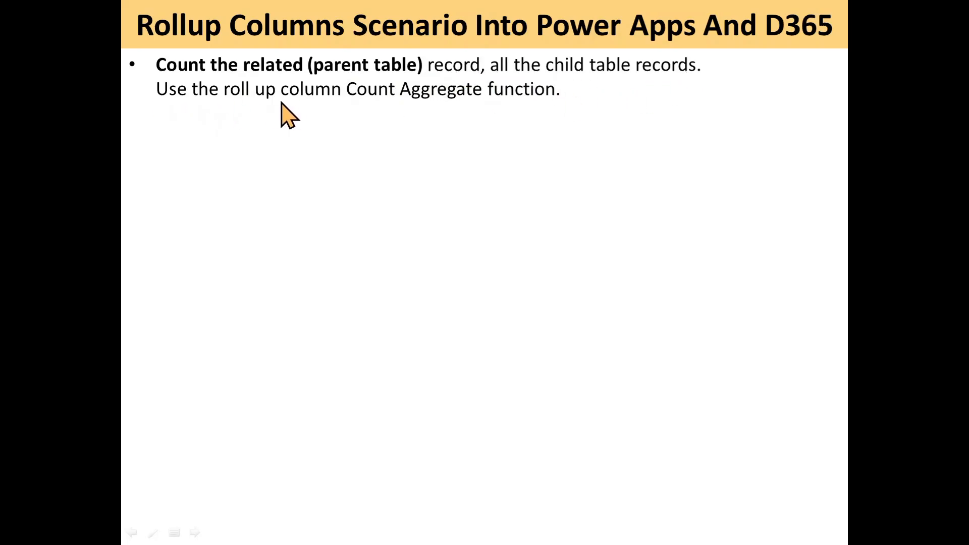
{"action": "key", "text": "alt+Tab"}
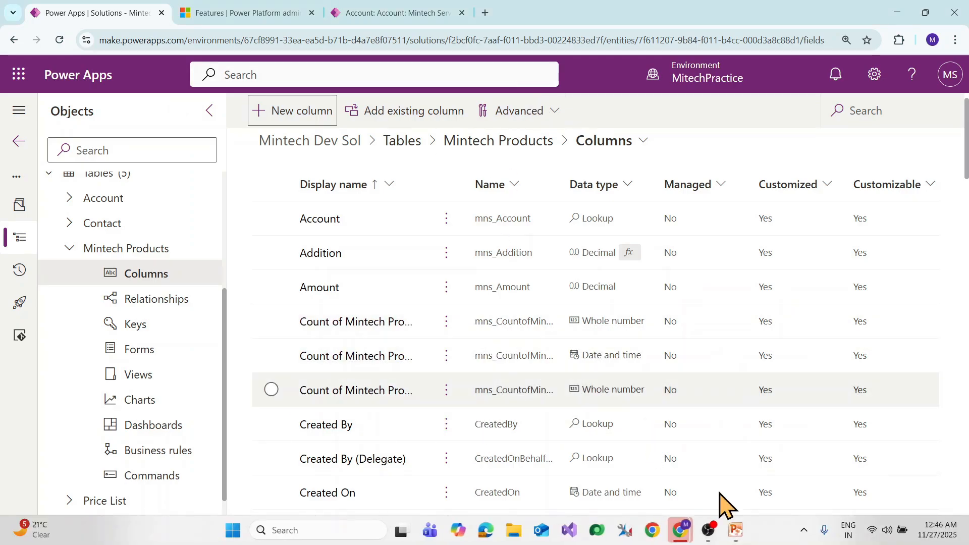
- Enlarge the rollup definition window of the new Count of Mintech Products column, look it over, and close it without changes
{"action": "mouse_move", "coordinate": [682, 527]}
{"action": "left_click", "coordinate": [757, 487]}
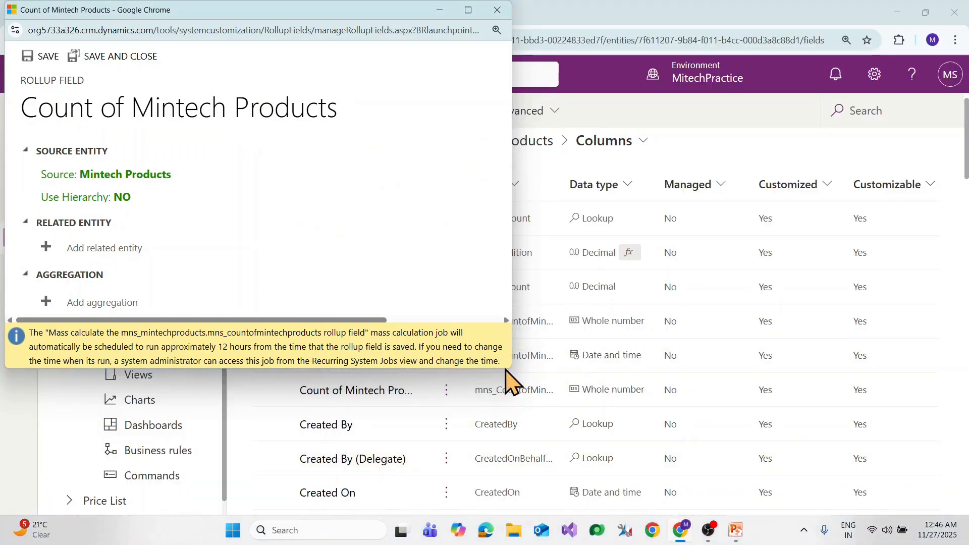
{"action": "left_click_drag", "start_coordinate": [506, 370], "coordinate": [714, 457]}
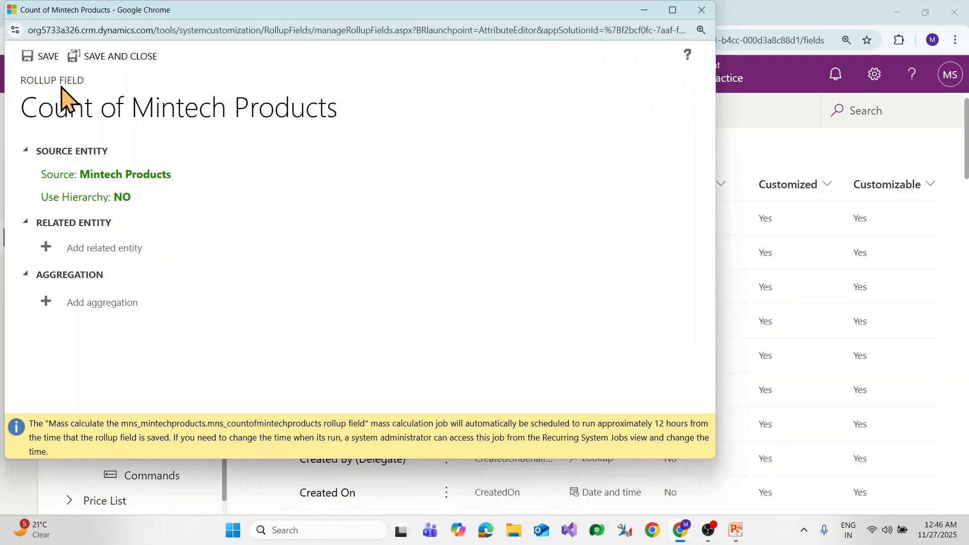
{"action": "left_click", "coordinate": [701, 10]}
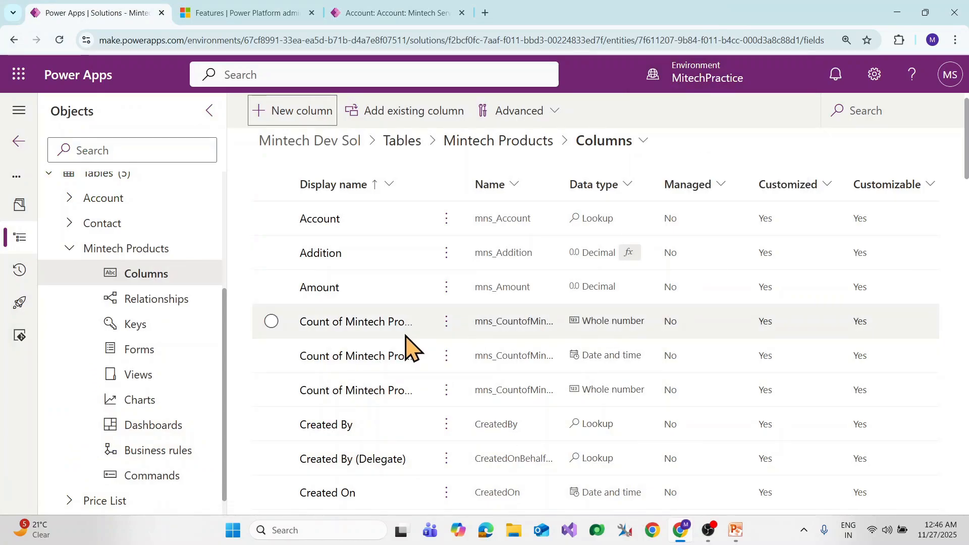
- Reopen the Count of Mintech Products column's rollup definition for editing, check its source entity, and close it
{"action": "left_click", "coordinate": [377, 323]}
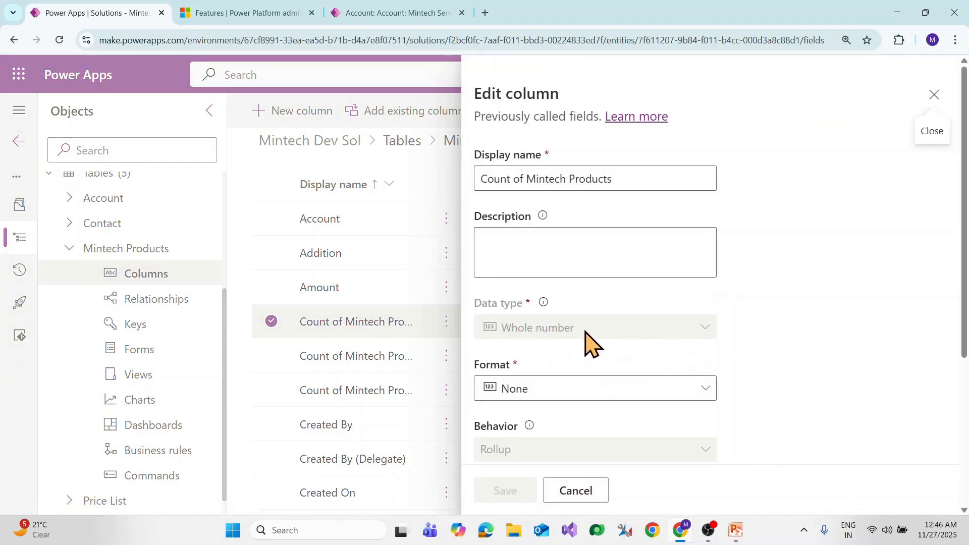
{"action": "scroll", "coordinate": [555, 330], "scroll_direction": "down", "scroll_amount": 3}
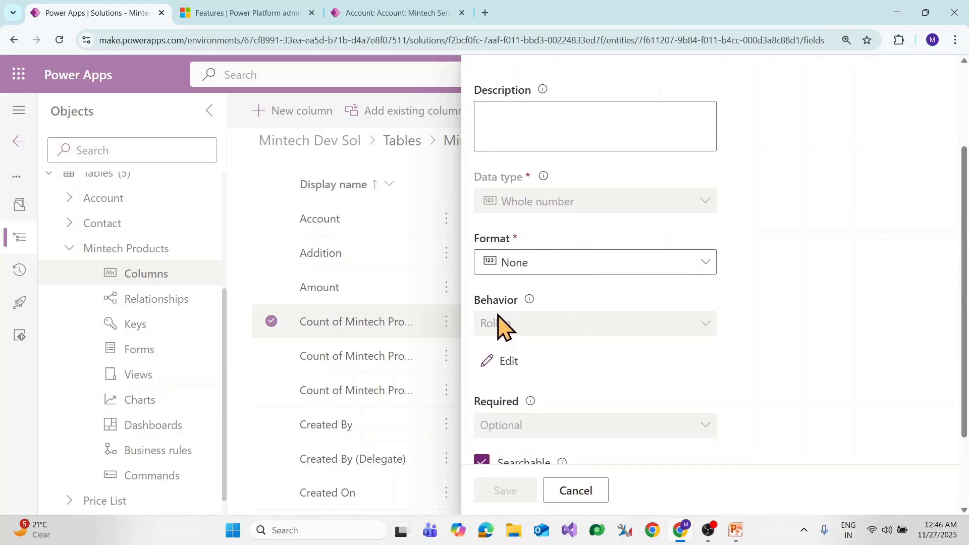
{"action": "left_click", "coordinate": [510, 361]}
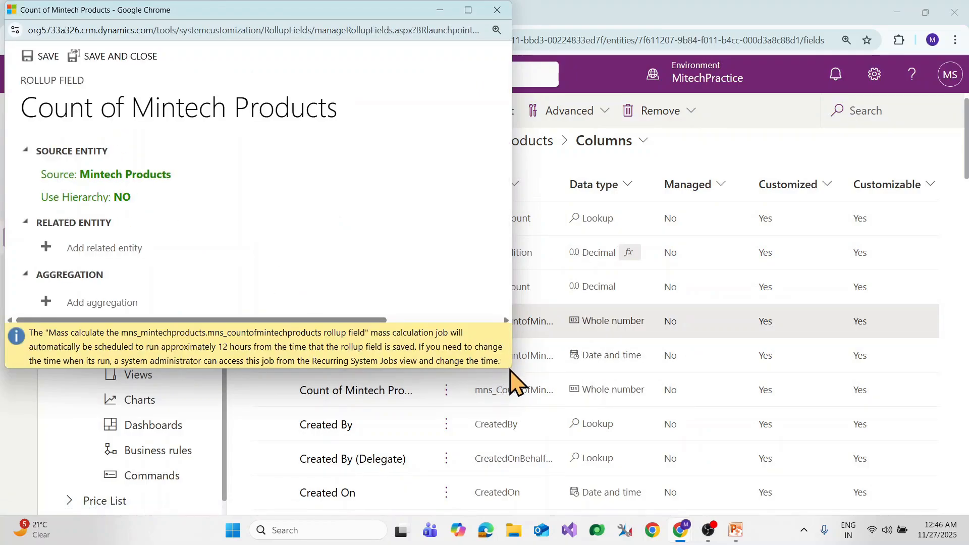
{"action": "left_click_drag", "start_coordinate": [510, 370], "coordinate": [788, 453]}
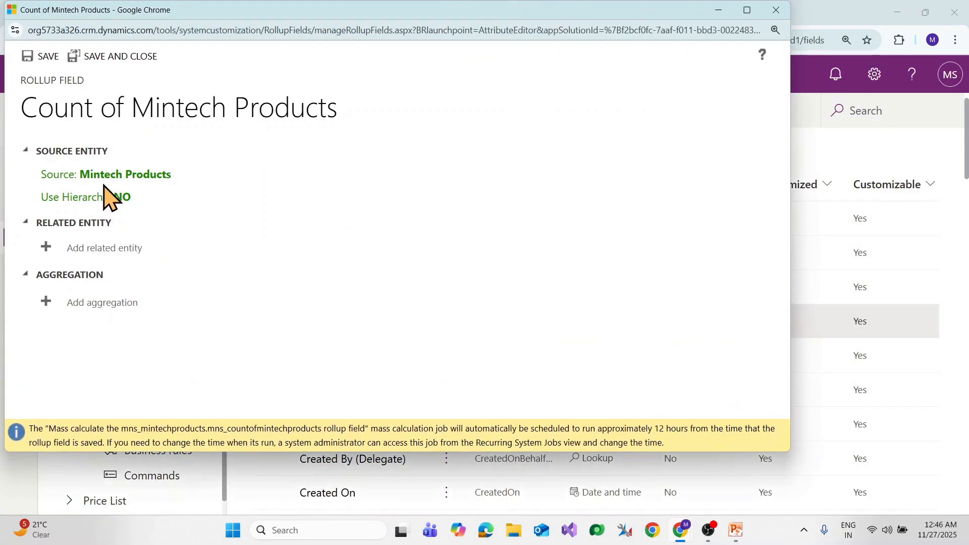
{"action": "left_click", "coordinate": [775, 10]}
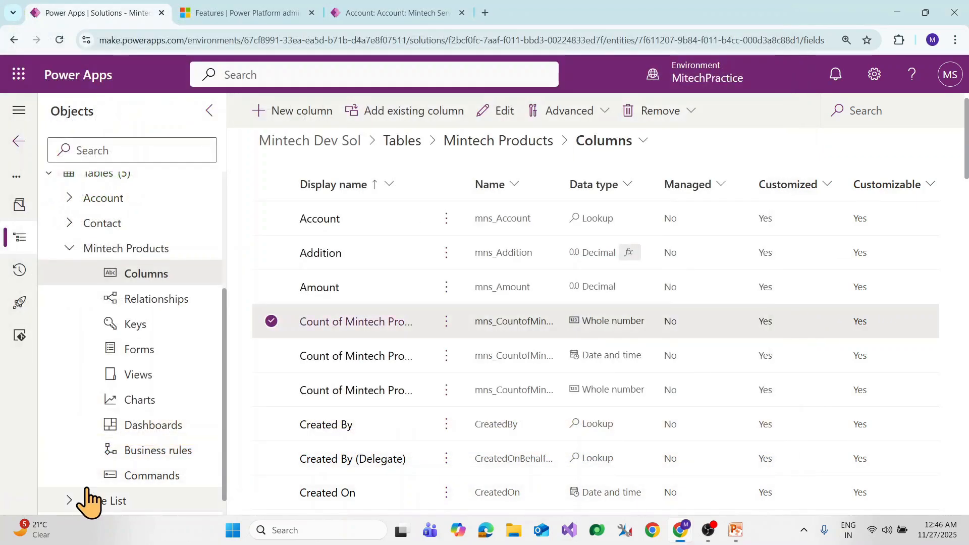
- Collapse the Mintech Products table and open the columns of the Account table in the solution
{"action": "left_click", "coordinate": [71, 250]}
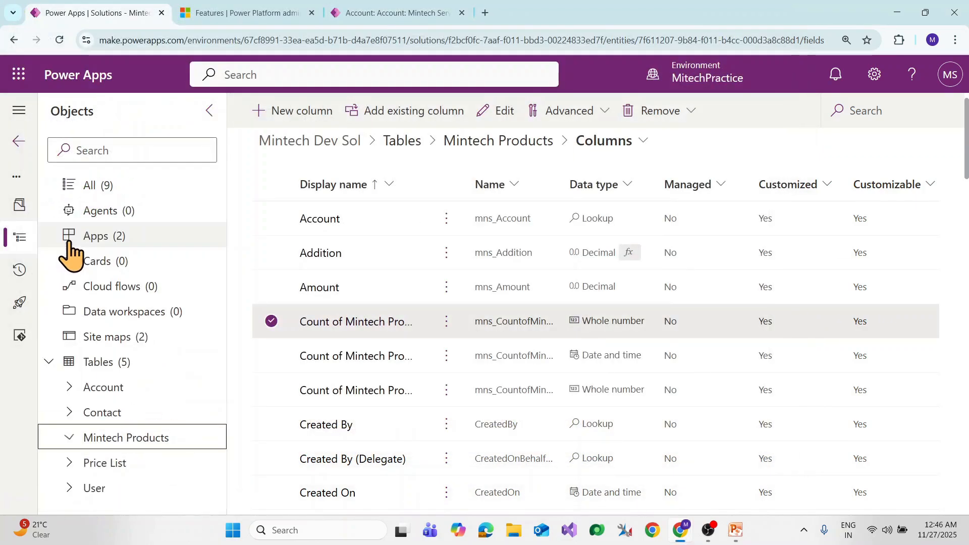
{"action": "left_click", "coordinate": [69, 389]}
{"action": "left_click", "coordinate": [150, 414]}
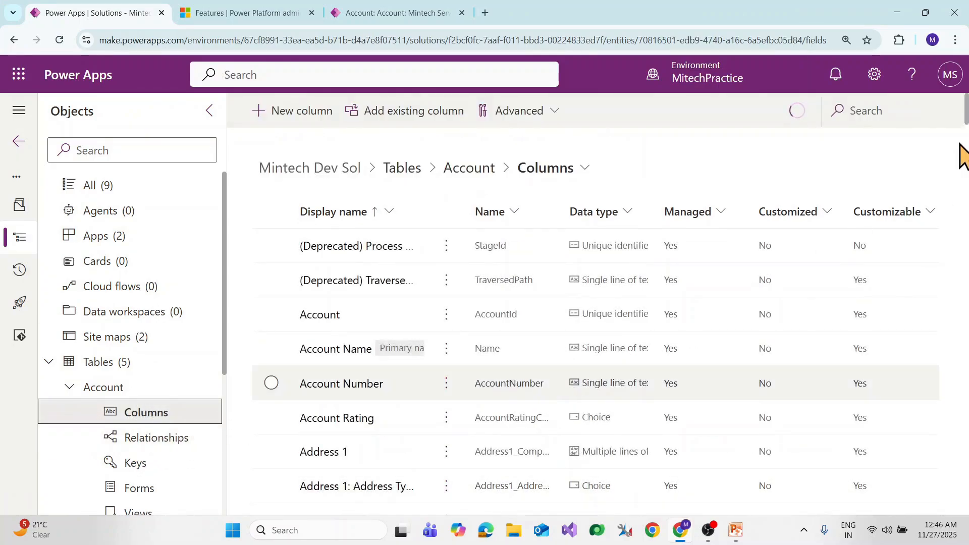
- Search the Account columns for "count", look through the matching columns, and clear the search
{"action": "left_click", "coordinate": [880, 110]}
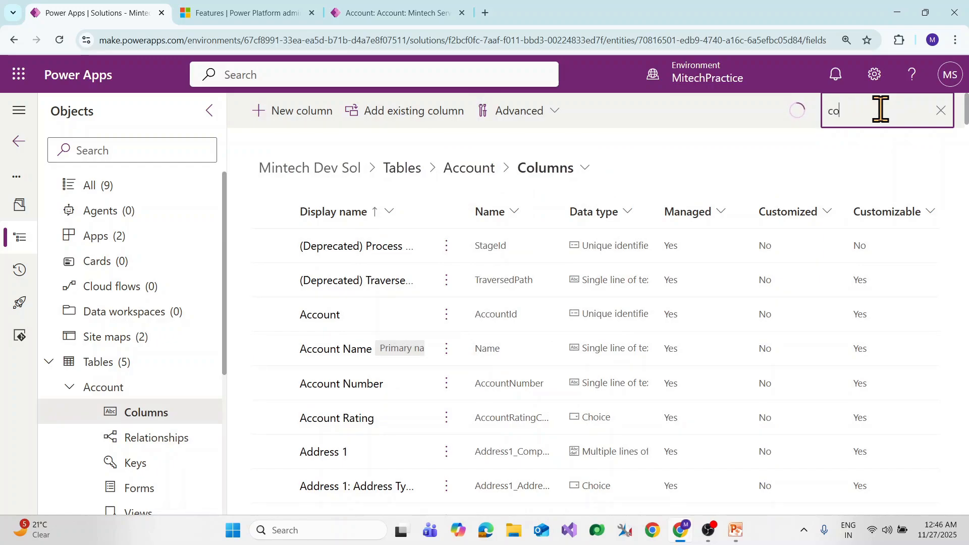
{"action": "key", "text": "BackSpace"}
{"action": "key", "text": "BackSpace"}
{"action": "key", "text": "BackSpace"}
{"action": "key", "text": "BackSpace"}
{"action": "key", "text": "BackSpace"}
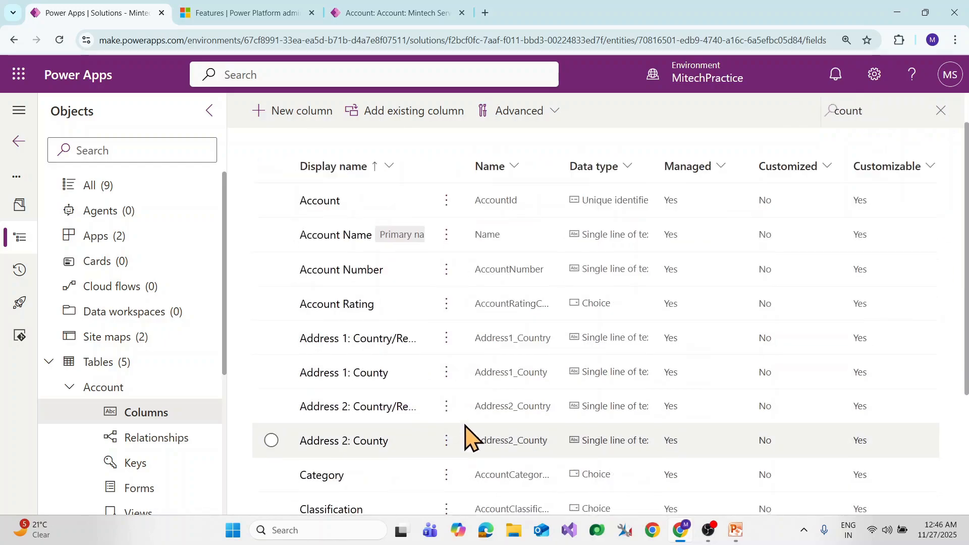
{"action": "scroll", "coordinate": [469, 433], "scroll_direction": "down", "scroll_amount": 5}
{"action": "scroll", "coordinate": [464, 429], "scroll_direction": "up", "scroll_amount": 2}
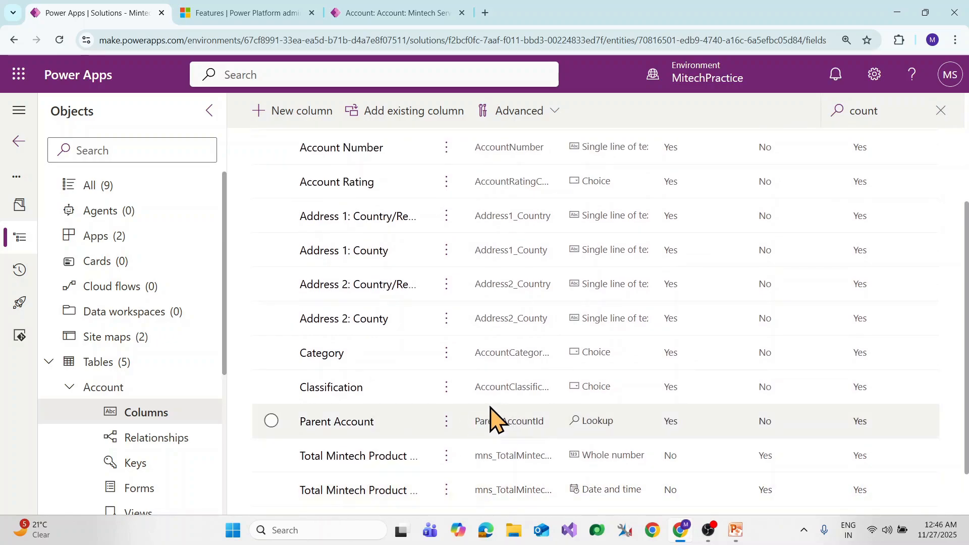
{"action": "left_click", "coordinate": [941, 110]}
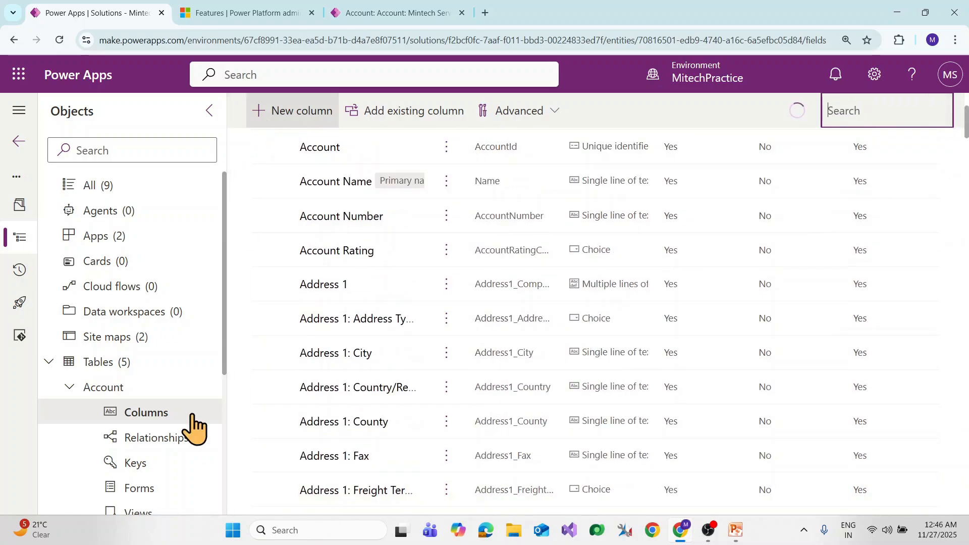
- Start a new column on the Account table with the display name Count Mintech Products
{"action": "left_click", "coordinate": [327, 115]}
{"action": "left_click", "coordinate": [569, 179]}
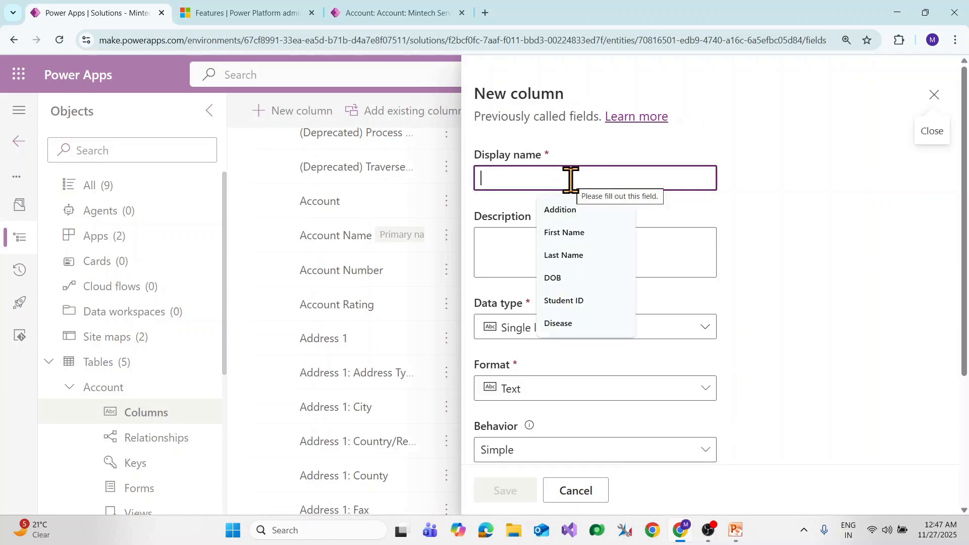
{"action": "type", "text": "Count Mintech Products"}
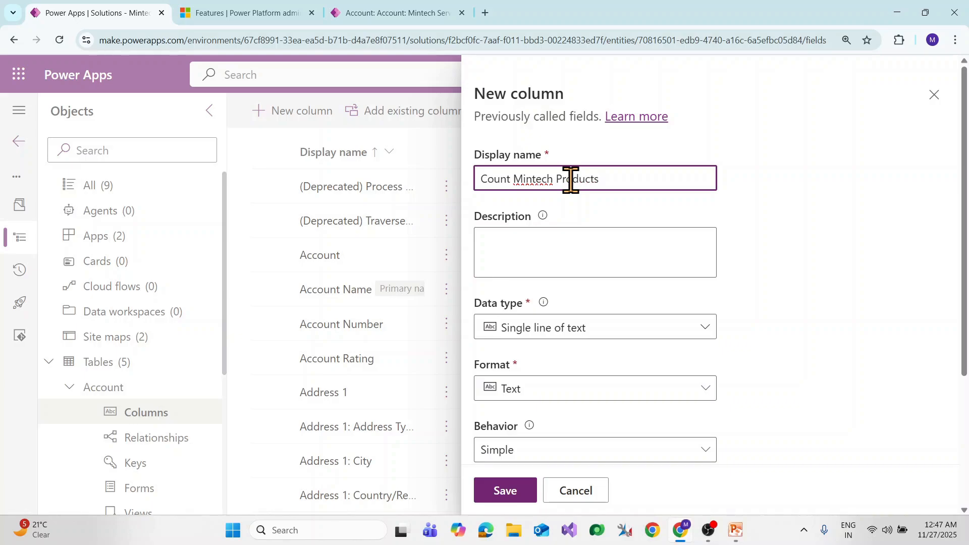
- Set the Count Mintech Products column to the Whole number data type with Rollup behavior and save it
{"action": "left_click", "coordinate": [703, 334]}
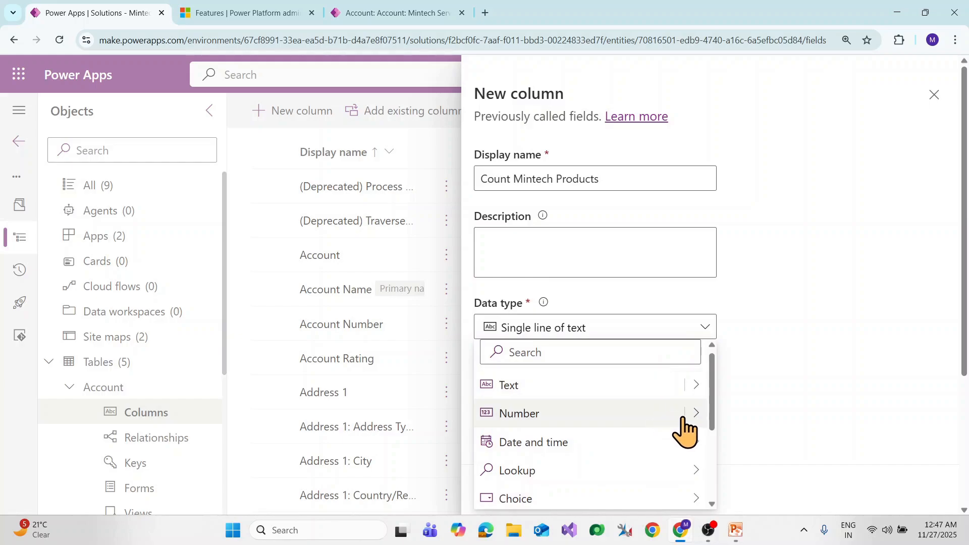
{"action": "mouse_move", "coordinate": [696, 428]}
{"action": "left_click", "coordinate": [770, 354]}
{"action": "scroll", "coordinate": [619, 391], "scroll_direction": "down", "scroll_amount": 1}
{"action": "left_click", "coordinate": [658, 326]}
{"action": "left_click", "coordinate": [491, 406]}
{"action": "scroll", "coordinate": [606, 423], "scroll_direction": "down", "scroll_amount": 2}
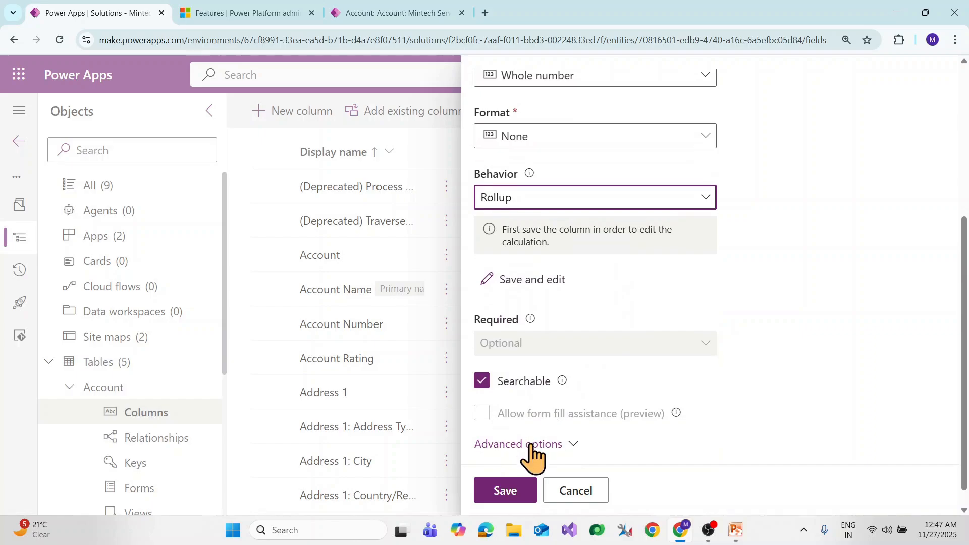
{"action": "left_click", "coordinate": [505, 492]}
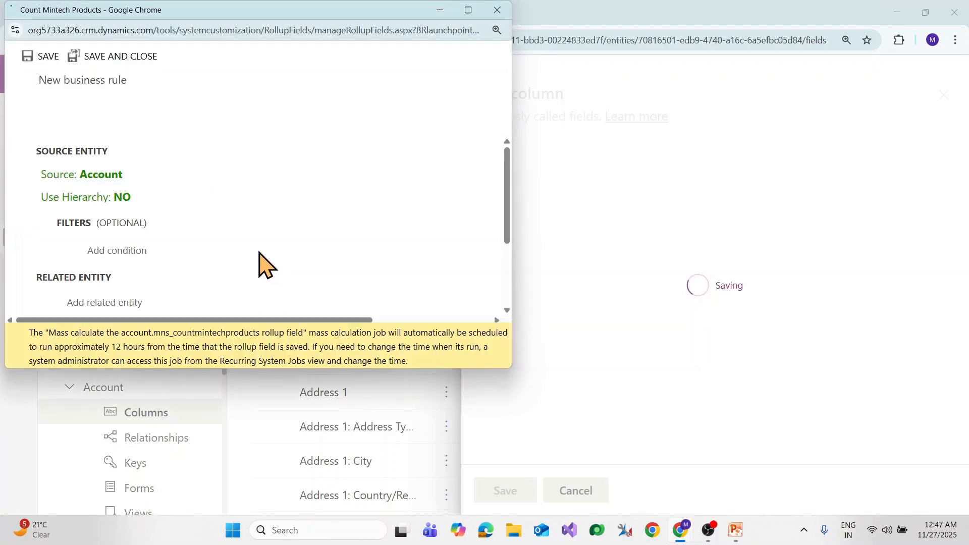
- Set the rollup's related entity to Mintech Products (product Supplier)
{"action": "left_click_drag", "start_coordinate": [504, 371], "coordinate": [723, 465]}
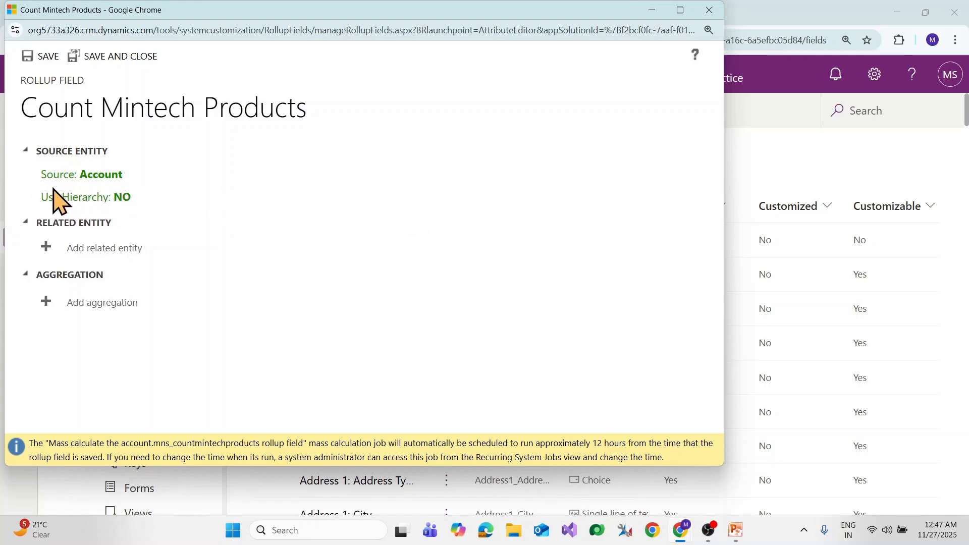
{"action": "left_click", "coordinate": [114, 248]}
{"action": "left_click", "coordinate": [215, 245]}
{"action": "type", "text": "Mintech Products (produ"}
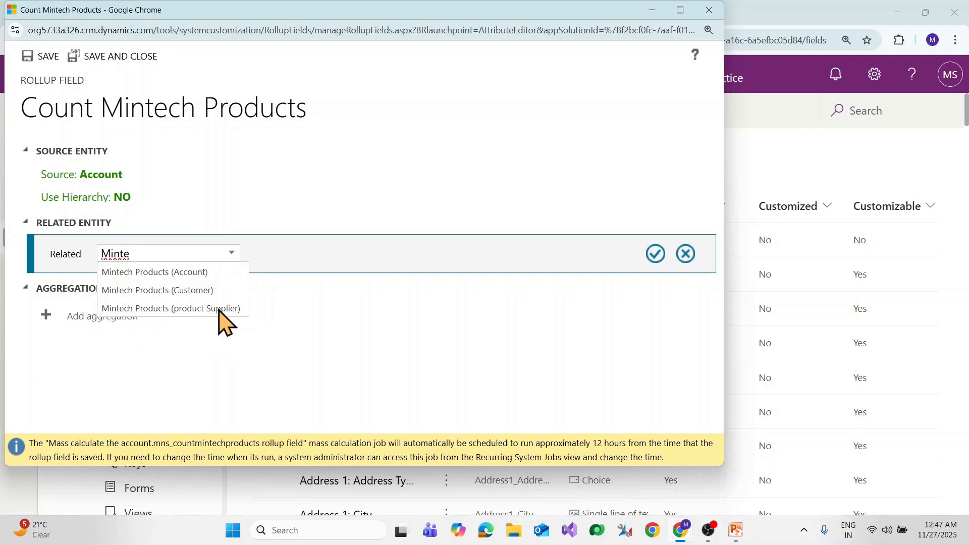
{"action": "left_click", "coordinate": [193, 310]}
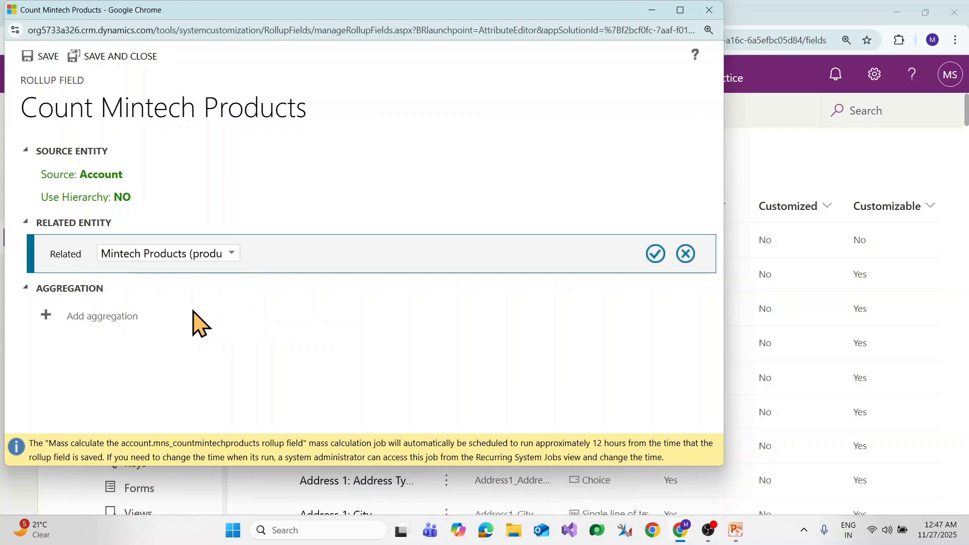
{"action": "left_click", "coordinate": [655, 254]}
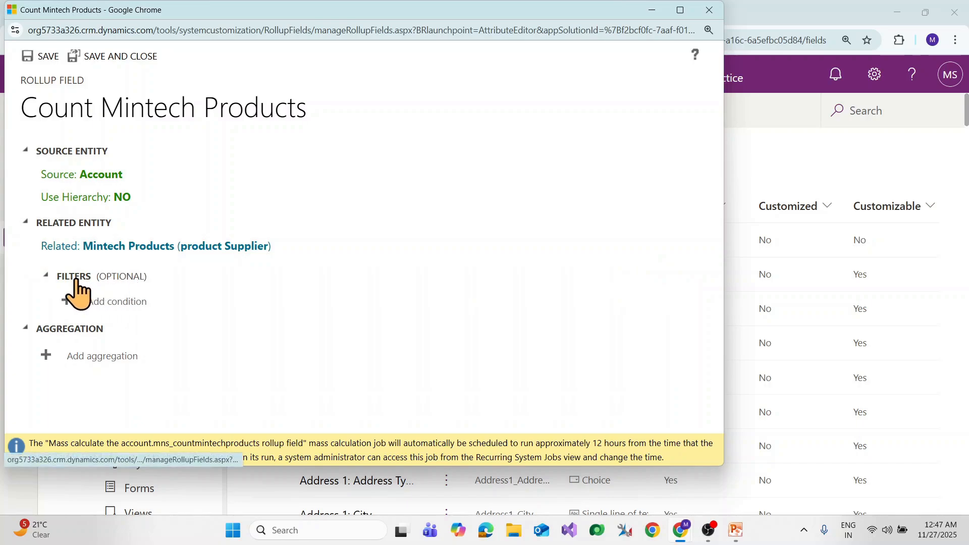
- Examine the fields and operators available for an optional filter condition on Mintech Products, and discard the condition
{"action": "left_click", "coordinate": [103, 302]}
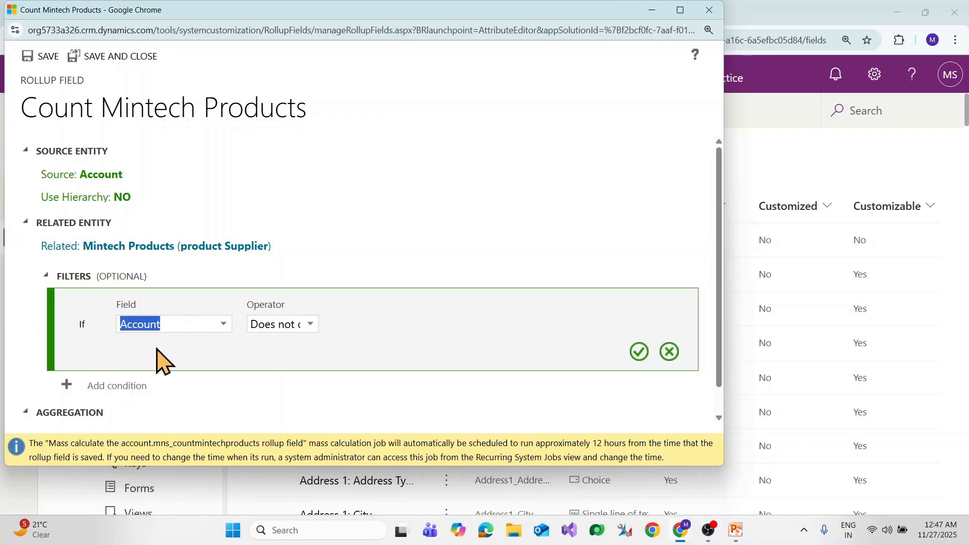
{"action": "left_click", "coordinate": [223, 324]}
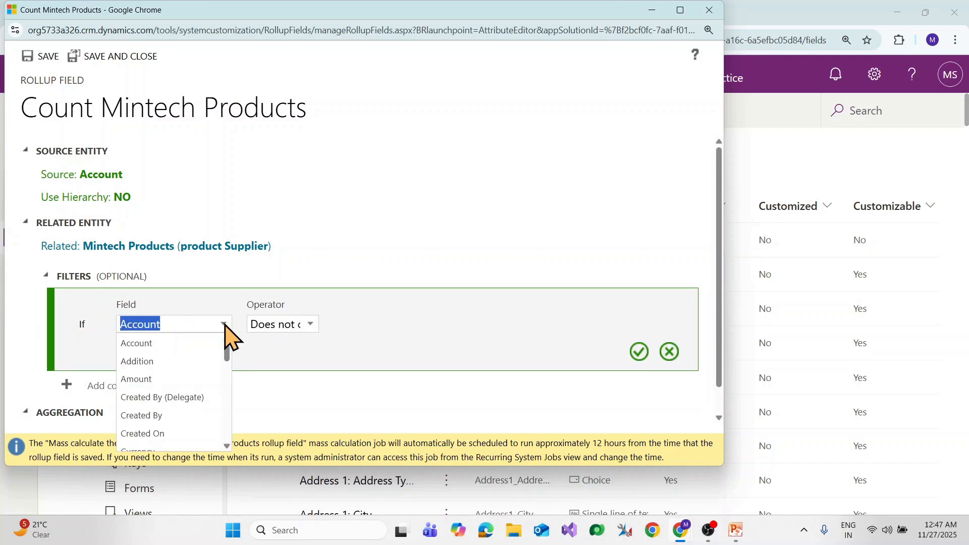
{"action": "scroll", "coordinate": [201, 399], "scroll_direction": "down", "scroll_amount": 2}
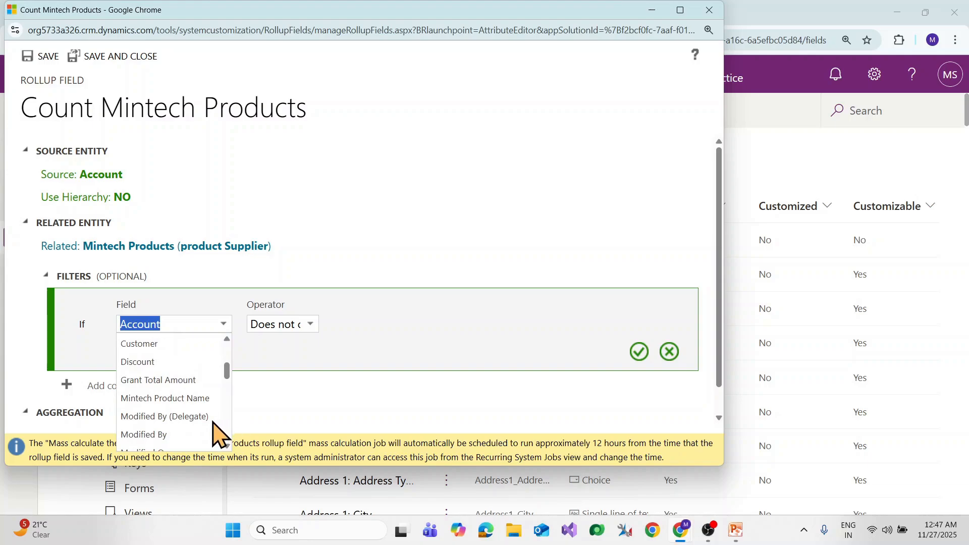
{"action": "scroll", "coordinate": [207, 414], "scroll_direction": "down", "scroll_amount": 1}
{"action": "scroll", "coordinate": [210, 346], "scroll_direction": "up", "scroll_amount": 1}
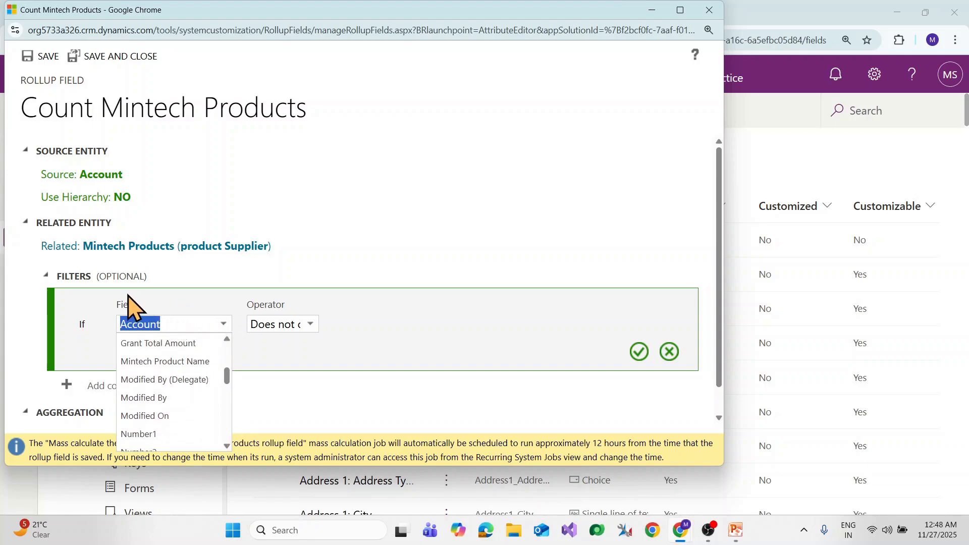
{"action": "scroll", "coordinate": [181, 426], "scroll_direction": "down", "scroll_amount": 3}
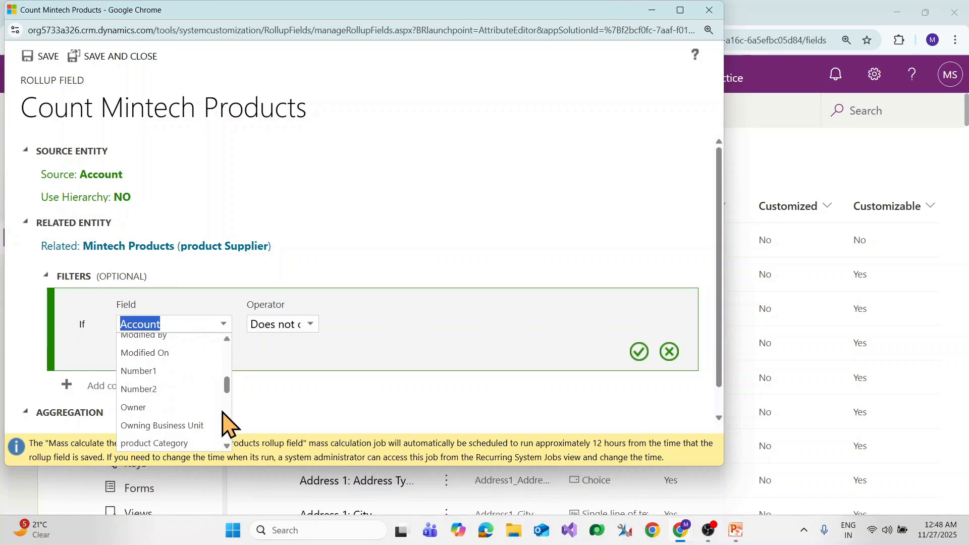
{"action": "scroll", "coordinate": [192, 414], "scroll_direction": "down", "scroll_amount": 2}
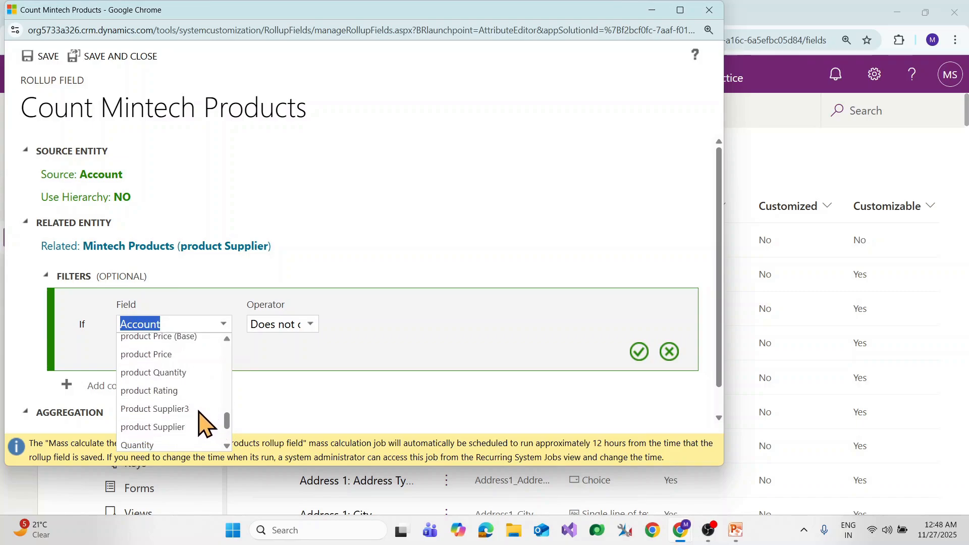
{"action": "scroll", "coordinate": [199, 425], "scroll_direction": "down", "scroll_amount": 2}
{"action": "scroll", "coordinate": [197, 425], "scroll_direction": "up", "scroll_amount": 4}
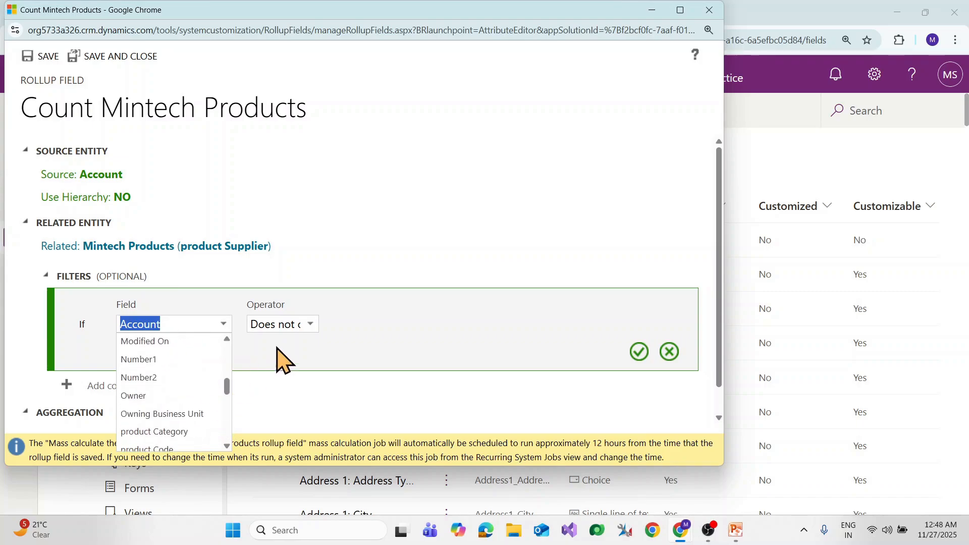
{"action": "left_click", "coordinate": [299, 326]}
{"action": "left_click", "coordinate": [311, 325]}
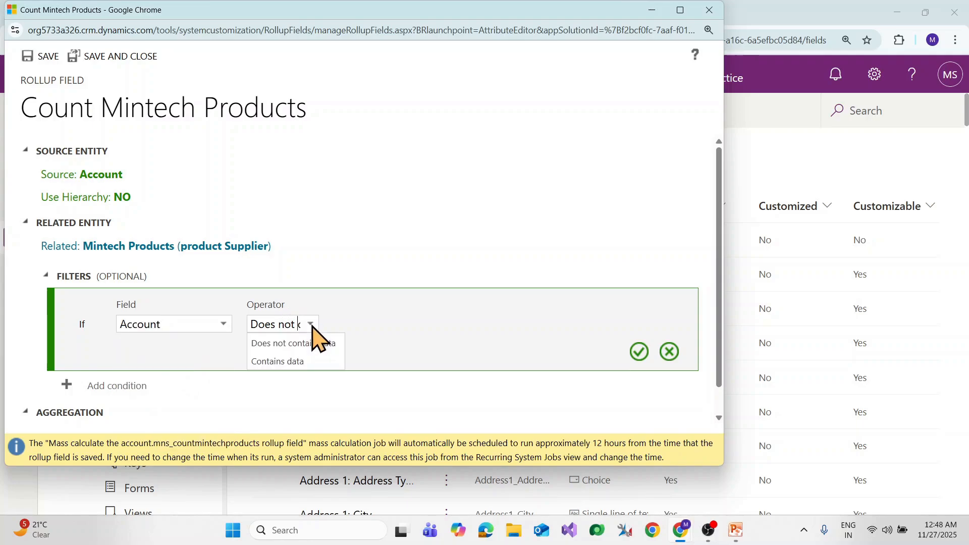
{"action": "left_click", "coordinate": [670, 352]}
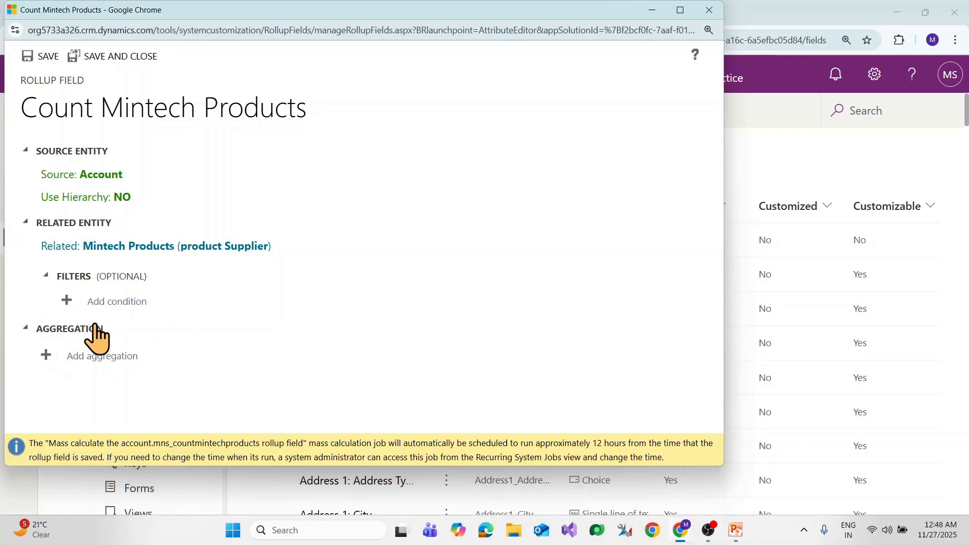
- Add a COUNT aggregation on Mintech Products, and save and close the rollup definition
{"action": "left_click", "coordinate": [80, 356]}
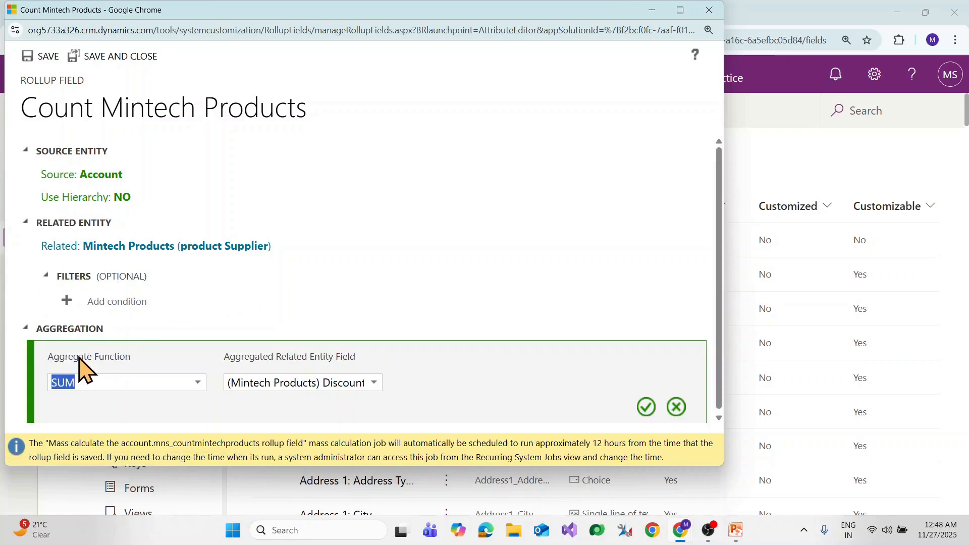
{"action": "left_click", "coordinate": [199, 381]}
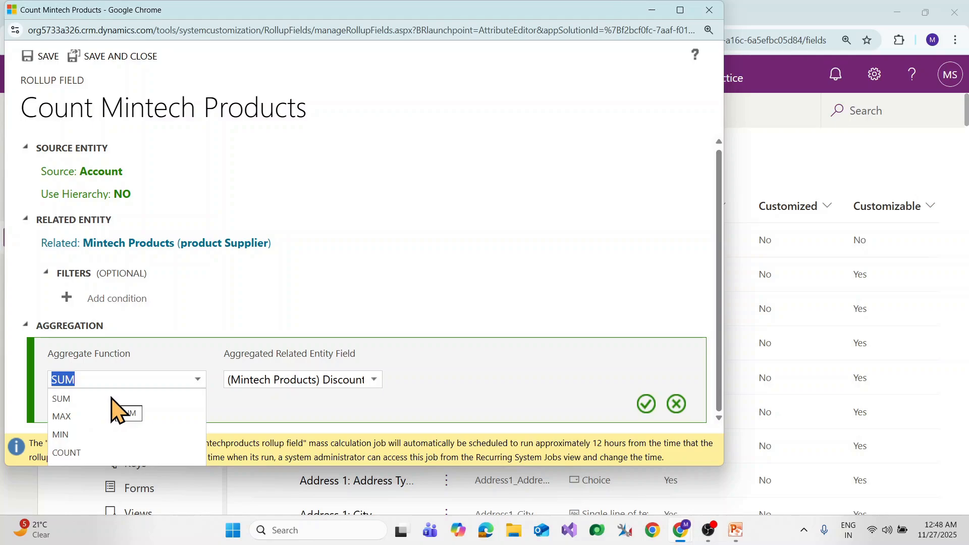
{"action": "left_click", "coordinate": [80, 454]}
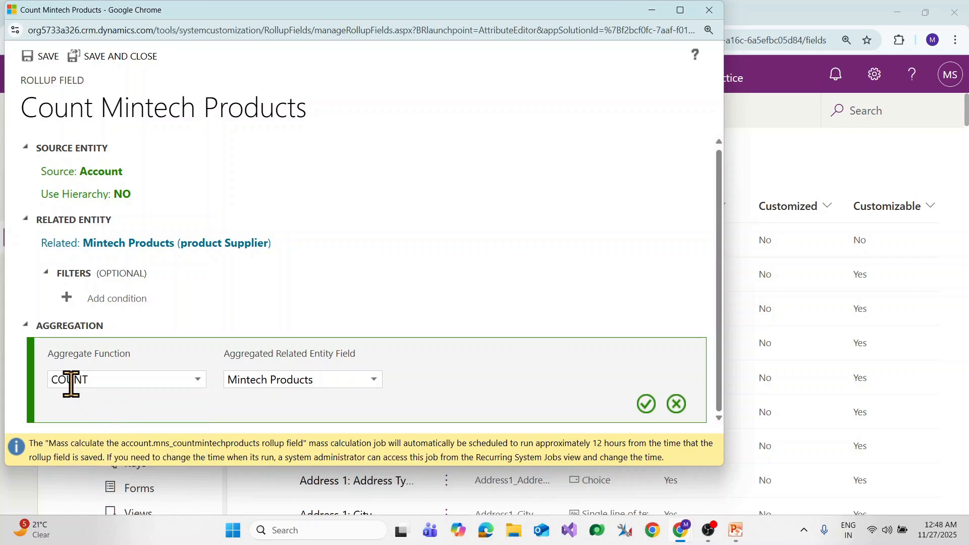
{"action": "left_click", "coordinate": [373, 387]}
{"action": "left_click", "coordinate": [275, 401]}
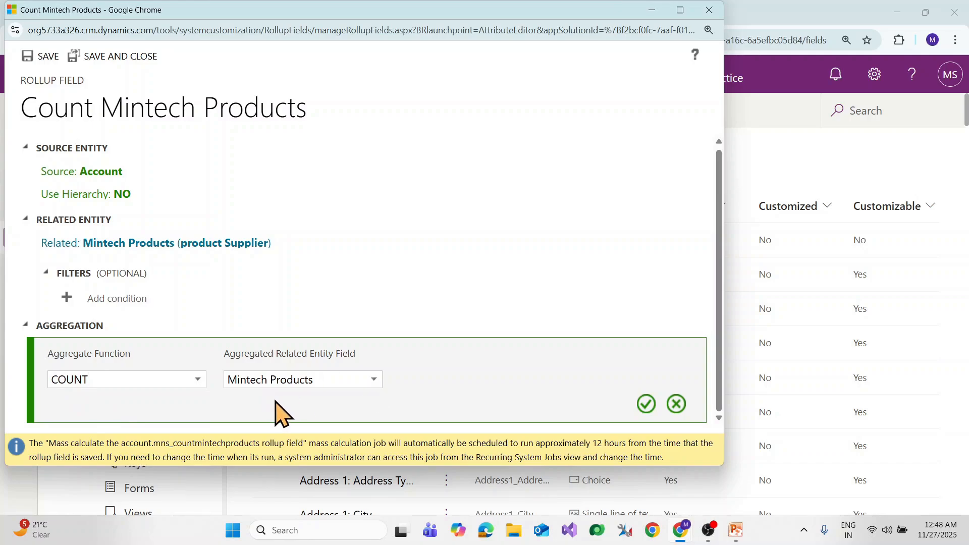
{"action": "left_click", "coordinate": [646, 404]}
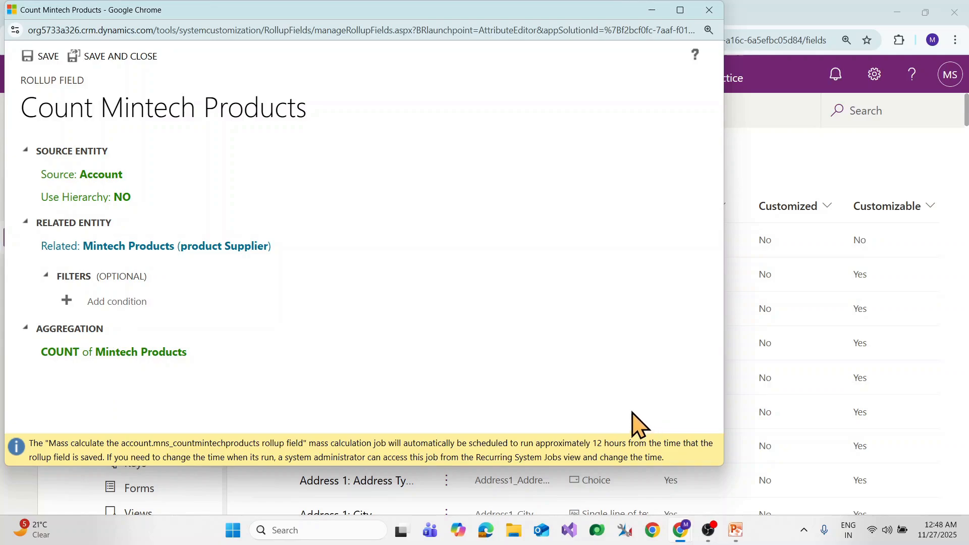
{"action": "left_click", "coordinate": [85, 58]}
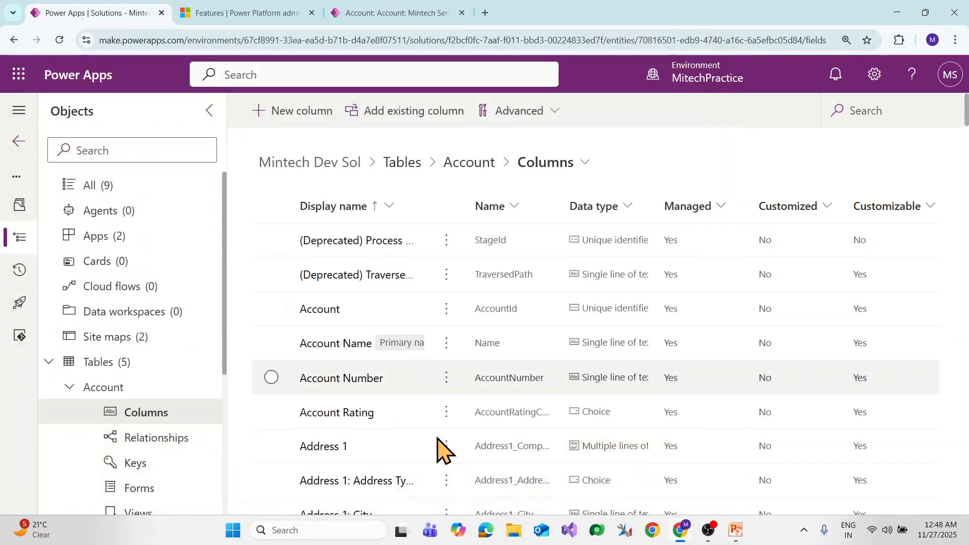
- Open the Account main form of the Account table for editing, checking which form the Mintech Services record uses
{"action": "scroll", "coordinate": [161, 396], "scroll_direction": "down", "scroll_amount": 1}
{"action": "scroll", "coordinate": [161, 404], "scroll_direction": "down", "scroll_amount": 2}
{"action": "left_click", "coordinate": [147, 369]}
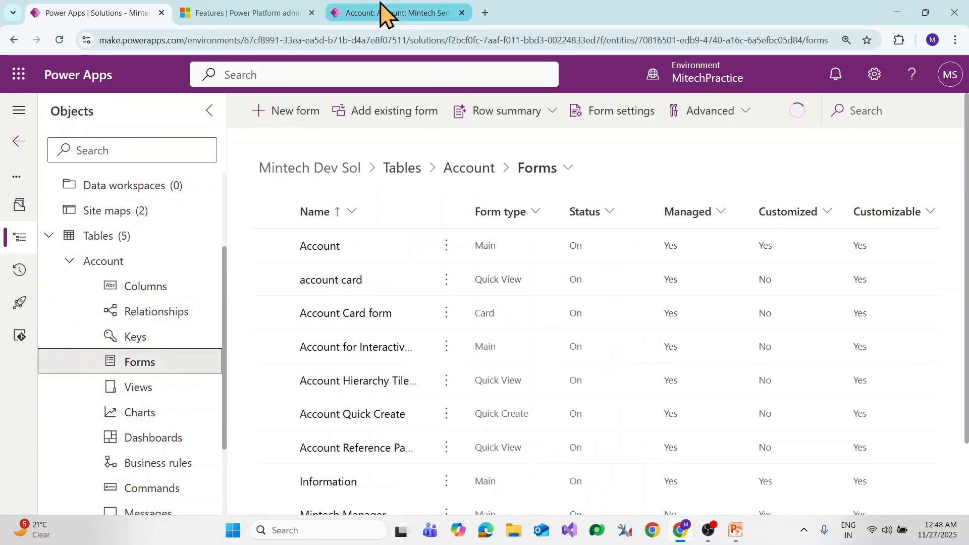
{"action": "left_click", "coordinate": [382, 11]}
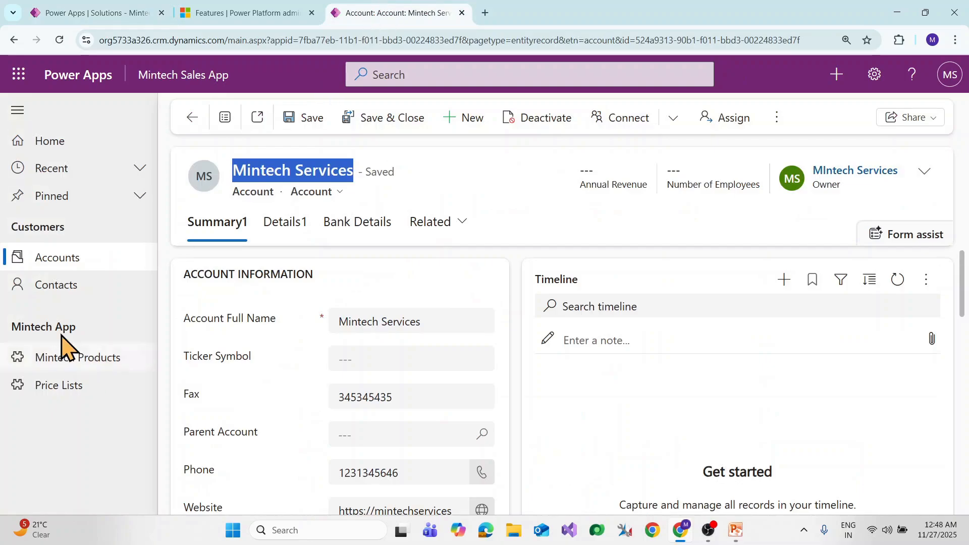
{"action": "left_click", "coordinate": [93, 11]}
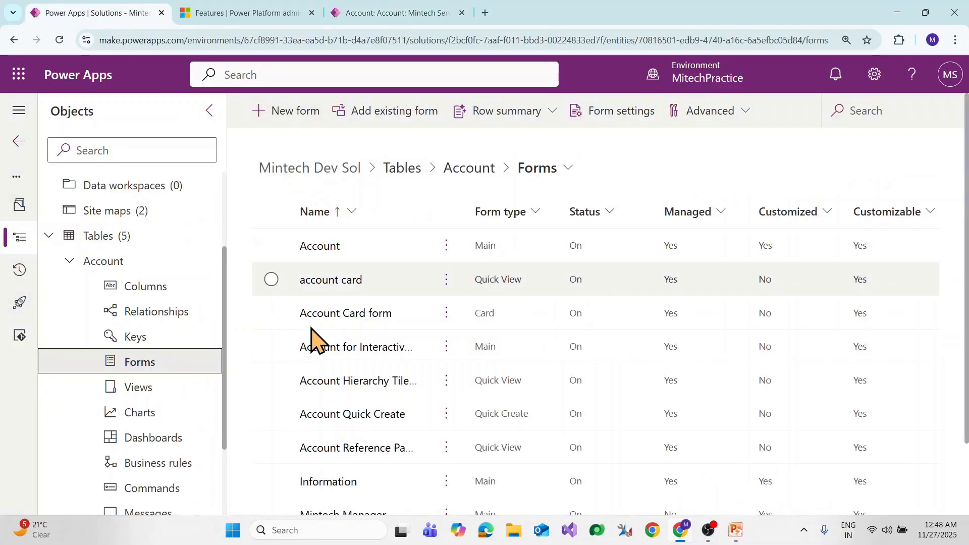
{"action": "left_click", "coordinate": [320, 246]}
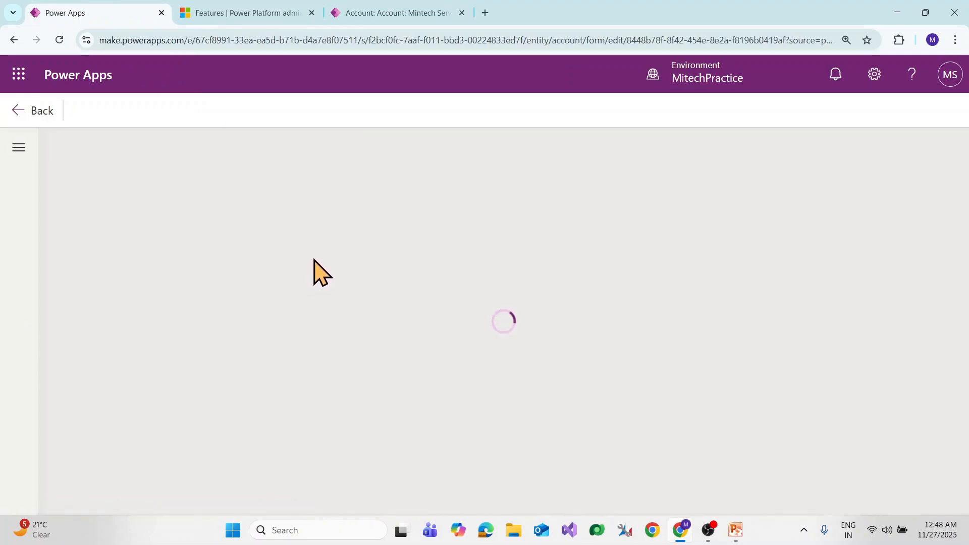
{"action": "left_click", "coordinate": [389, 13]}
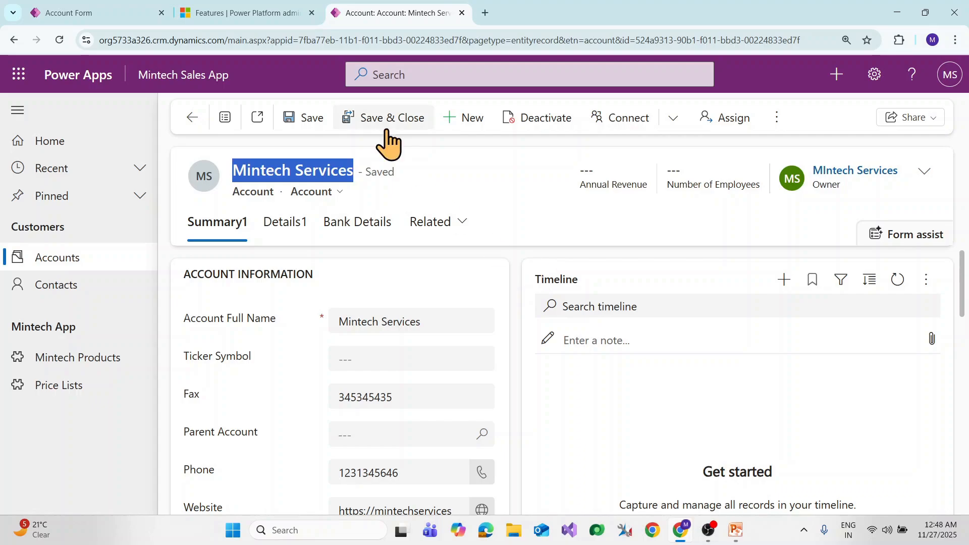
{"action": "left_click", "coordinate": [87, 12]}
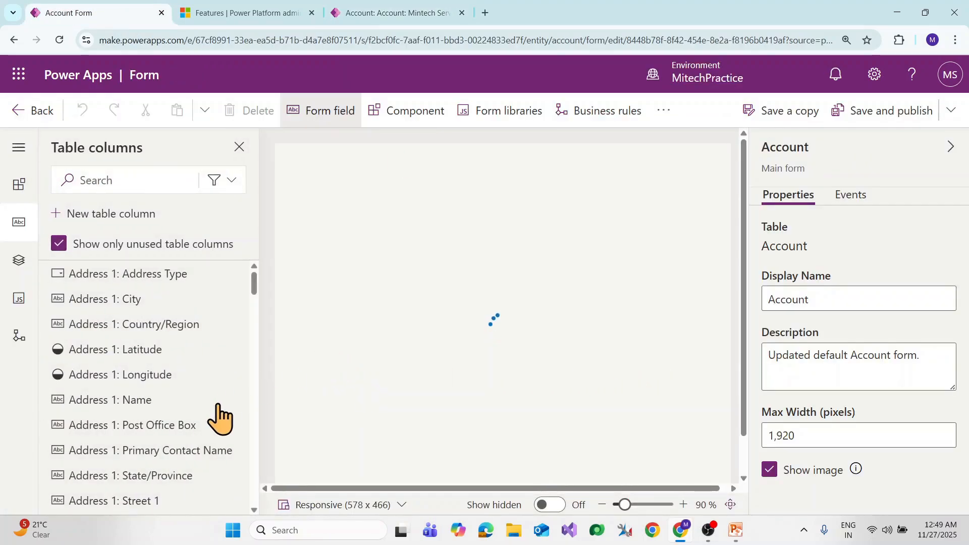
- Place the Count Mintech Products column above the Timeline on the Summary1 tab, and save and publish the form
{"action": "scroll", "coordinate": [190, 424], "scroll_direction": "down", "scroll_amount": 15}
{"action": "scroll", "coordinate": [187, 418], "scroll_direction": "down", "scroll_amount": 8}
{"action": "mouse_move", "coordinate": [113, 371]}
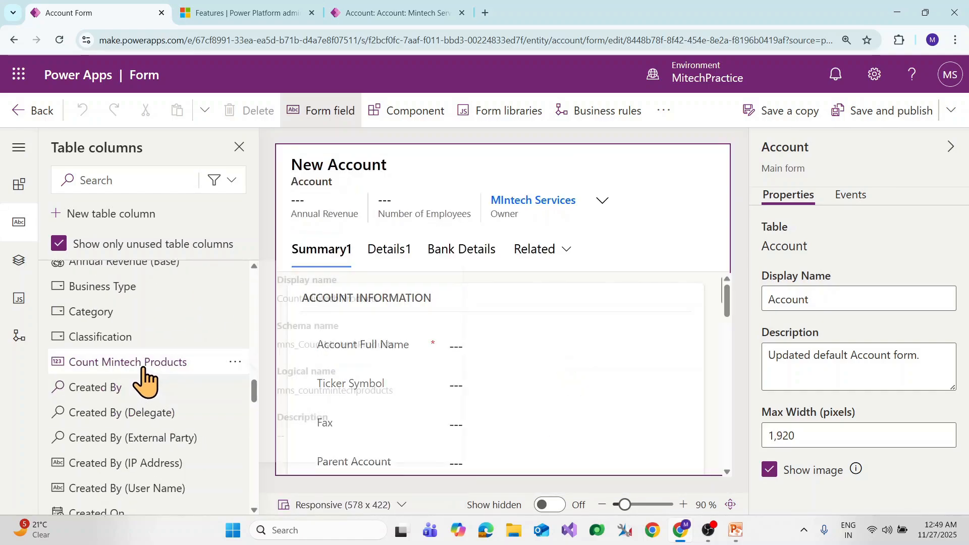
{"action": "left_click", "coordinate": [950, 148]}
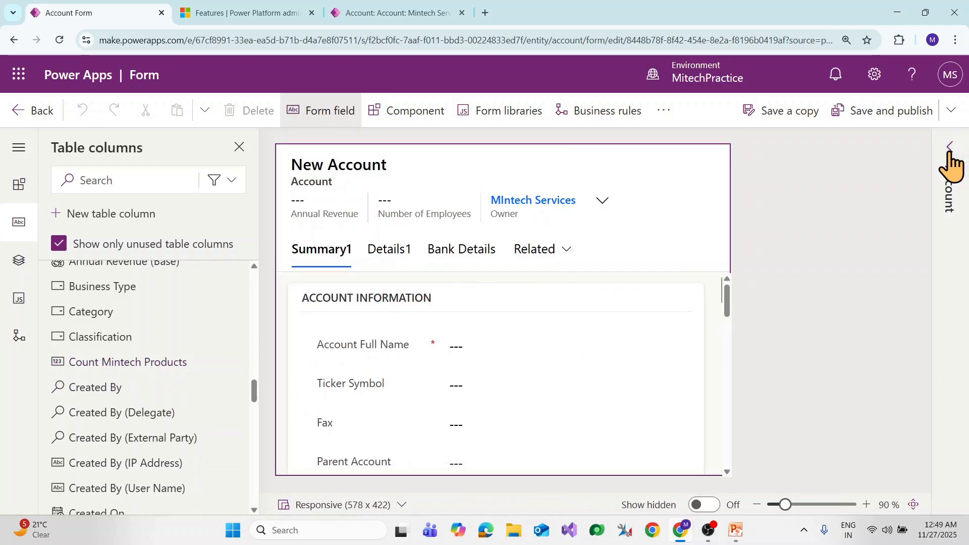
{"action": "left_click_drag", "start_coordinate": [151, 370], "coordinate": [596, 318]}
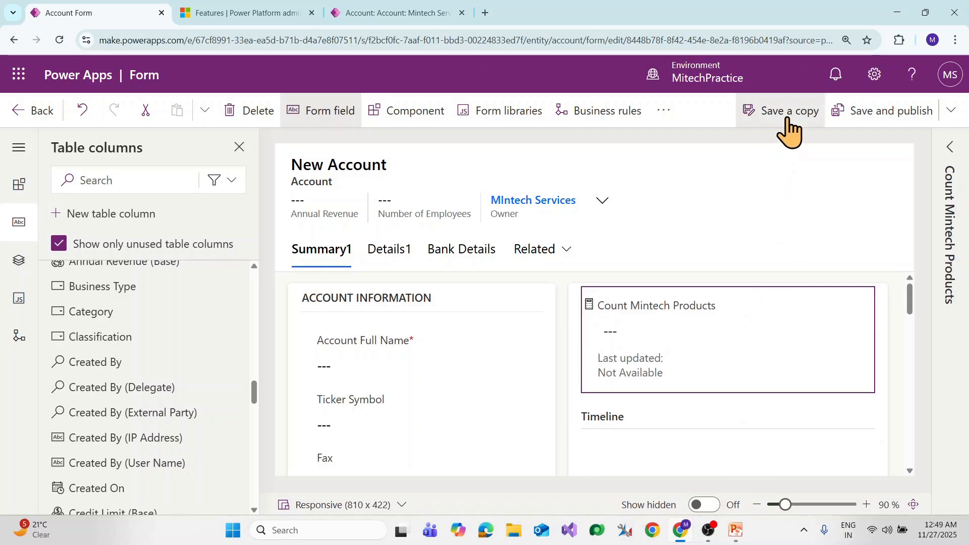
{"action": "left_click", "coordinate": [877, 115]}
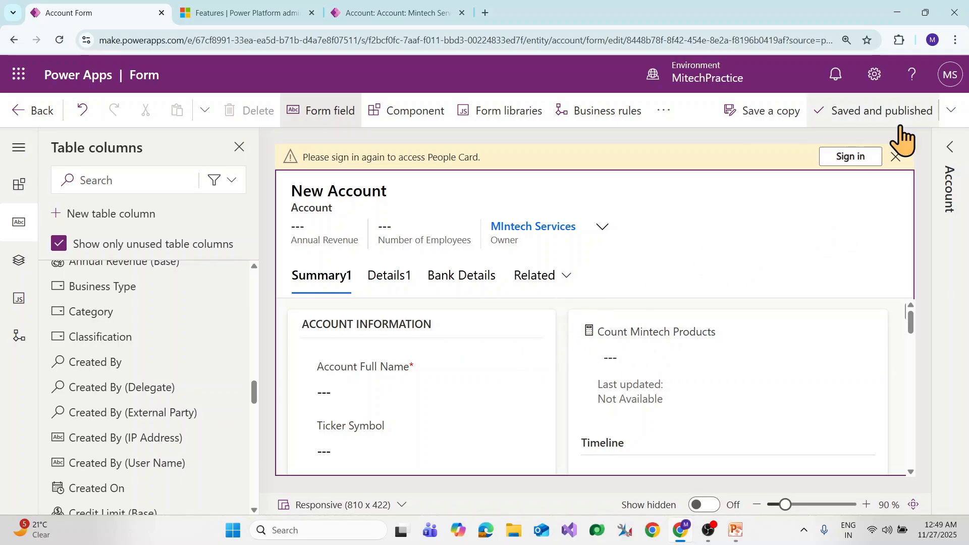
{"action": "left_click", "coordinate": [875, 115]}
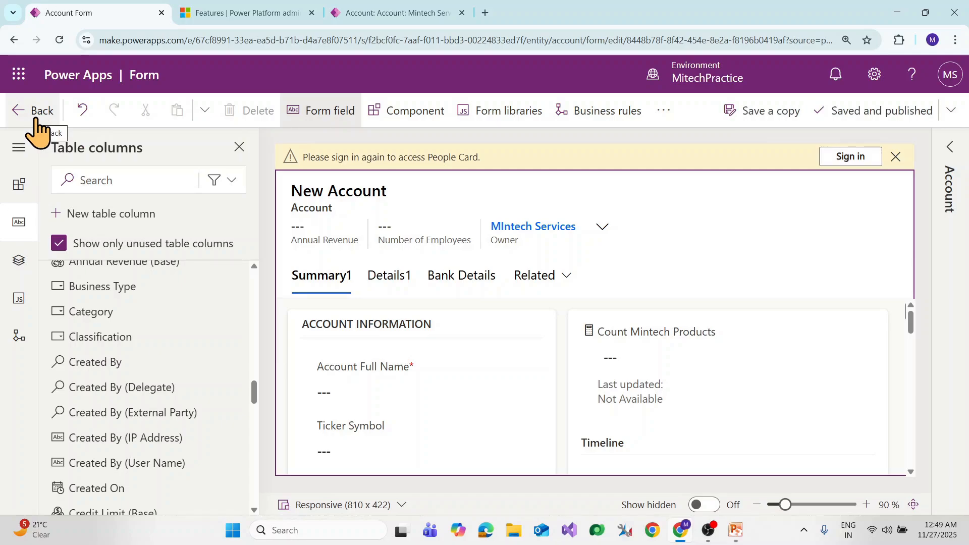
- Return to the Account table's forms list and publish the customizations
{"action": "left_click", "coordinate": [36, 114]}
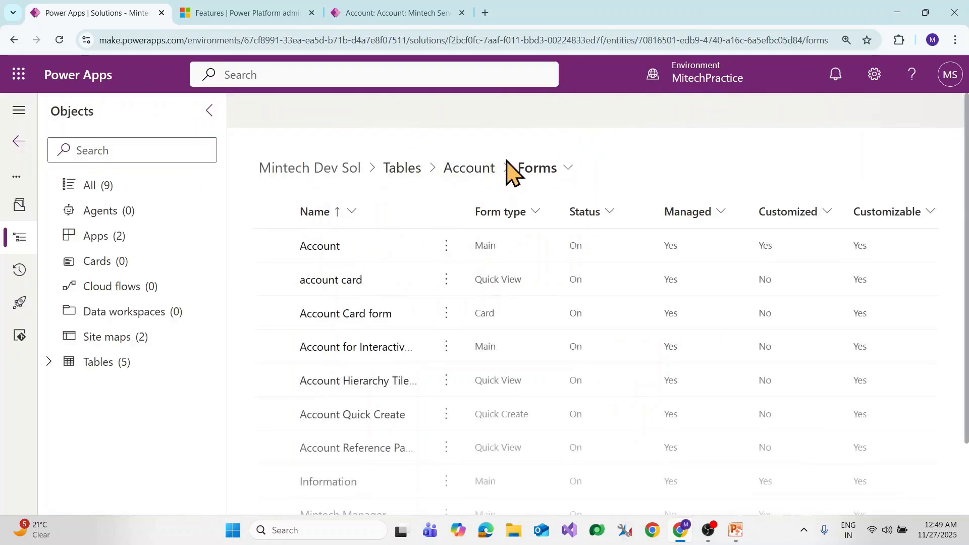
{"action": "left_click", "coordinate": [738, 115]}
{"action": "left_click", "coordinate": [706, 143]}
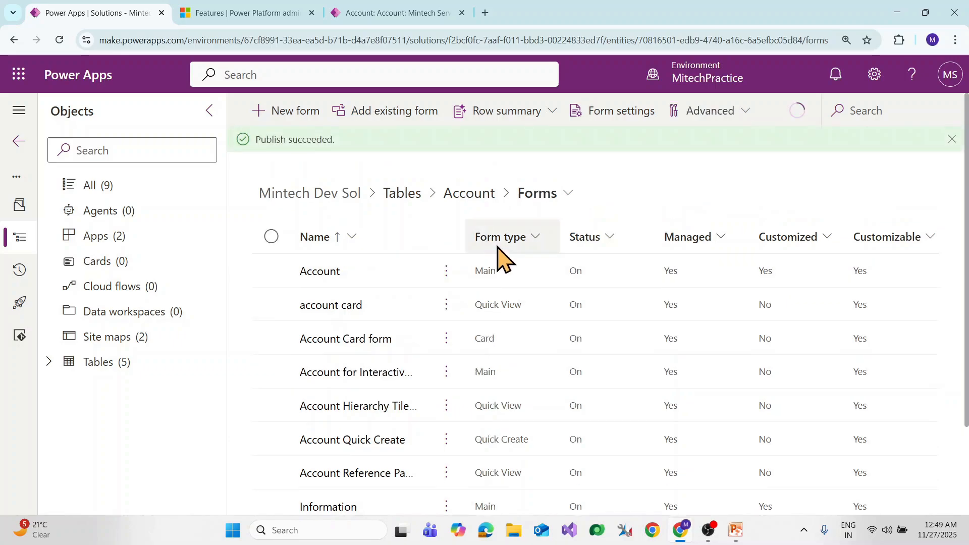
- In Mintech Sales App, switch the refreshed Mintech Services record to the Account form and review its Count Mintech Products field
{"action": "left_click", "coordinate": [347, 6]}
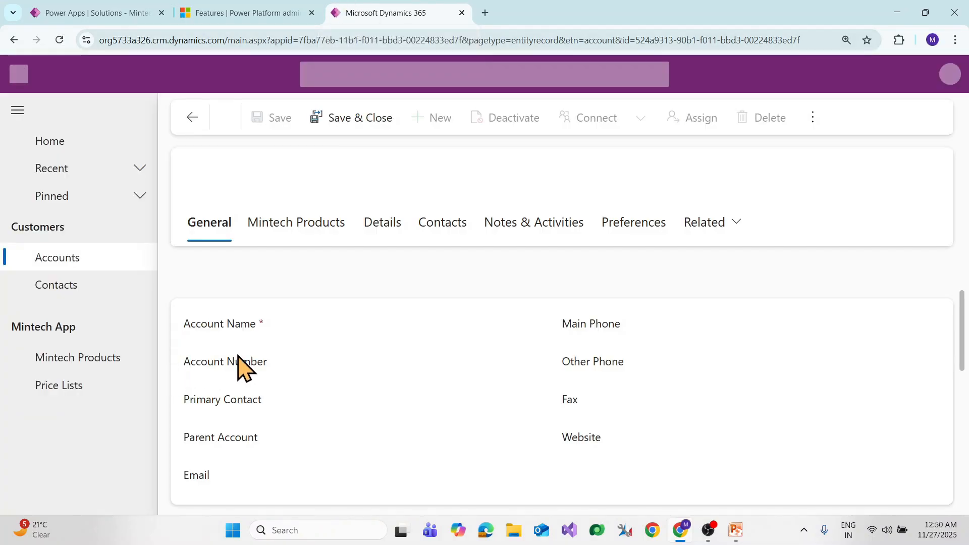
{"action": "left_click", "coordinate": [359, 193]}
{"action": "left_click", "coordinate": [354, 217]}
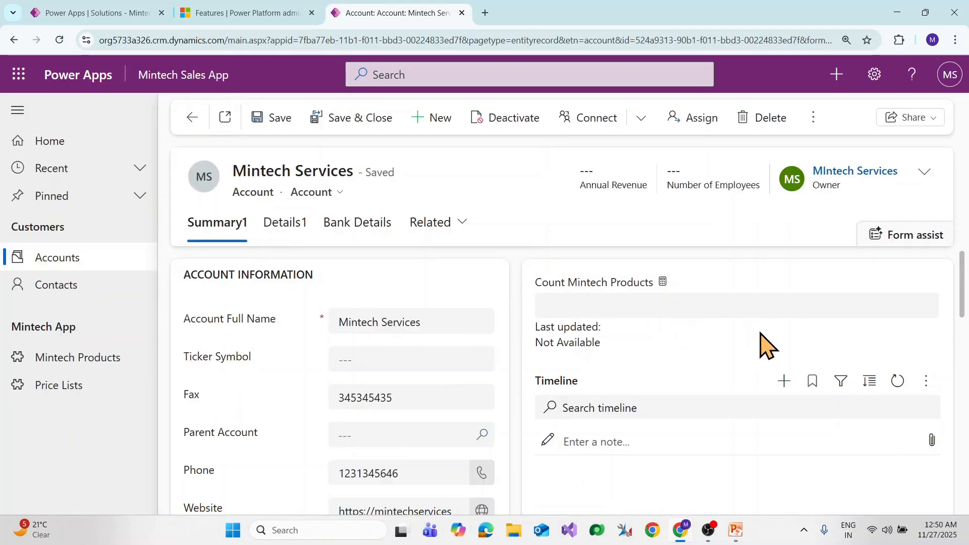
{"action": "scroll", "coordinate": [620, 312], "scroll_direction": "down", "scroll_amount": 3}
{"action": "scroll", "coordinate": [656, 316], "scroll_direction": "up", "scroll_amount": 3}
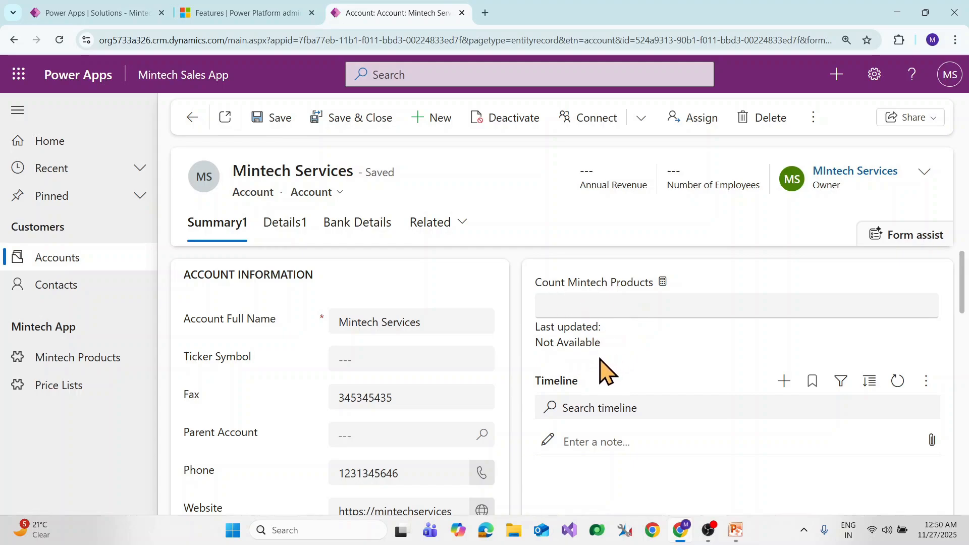
- Start a new Mintech Products record named CNC 4 Machine with product code MIN_005
{"action": "left_click", "coordinate": [80, 360]}
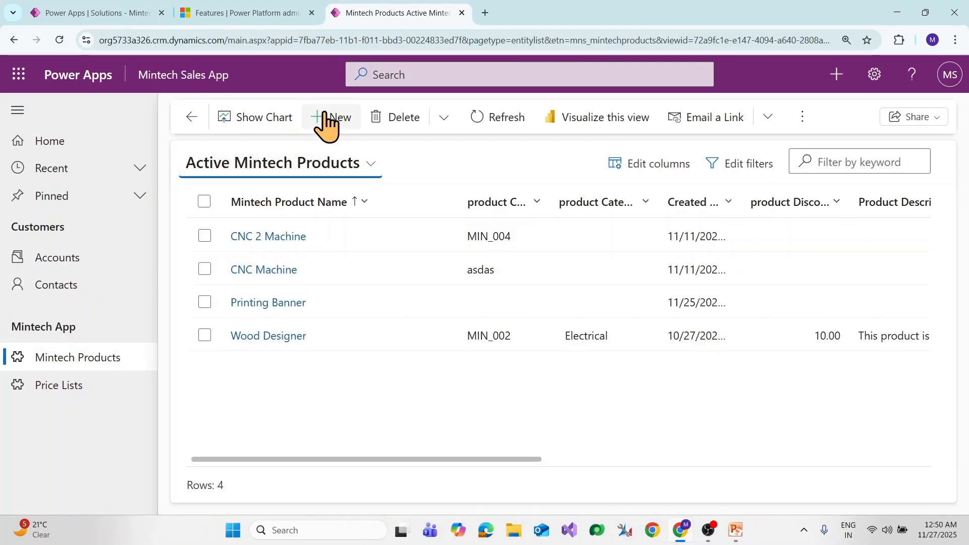
{"action": "left_click", "coordinate": [325, 117]}
{"action": "left_click", "coordinate": [372, 323]}
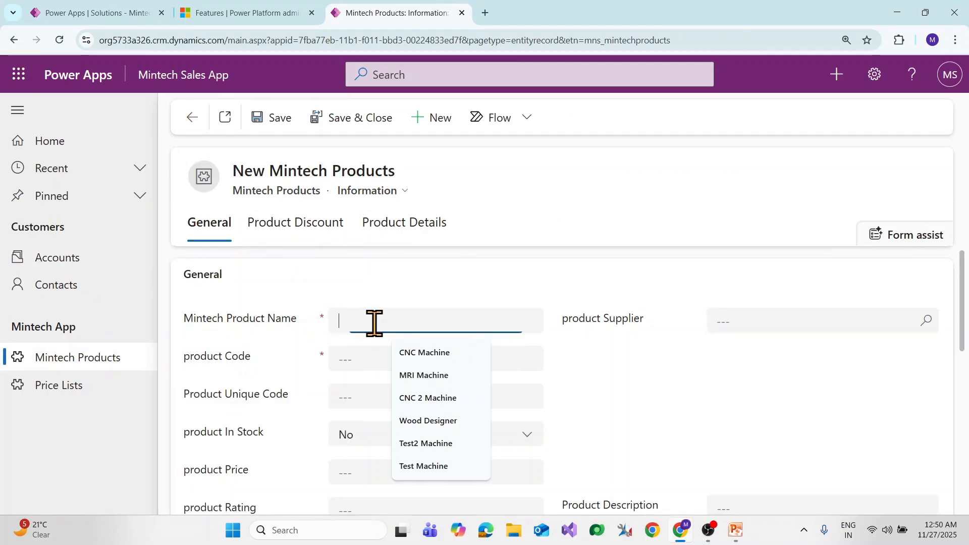
{"action": "type", "text": "NC"}
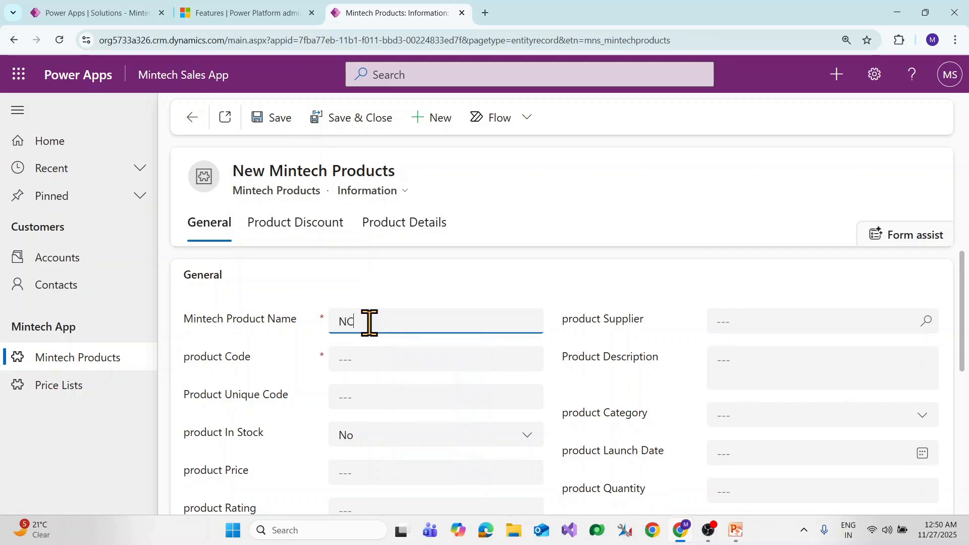
{"action": "type", "text": "CNC 4 Machine"}
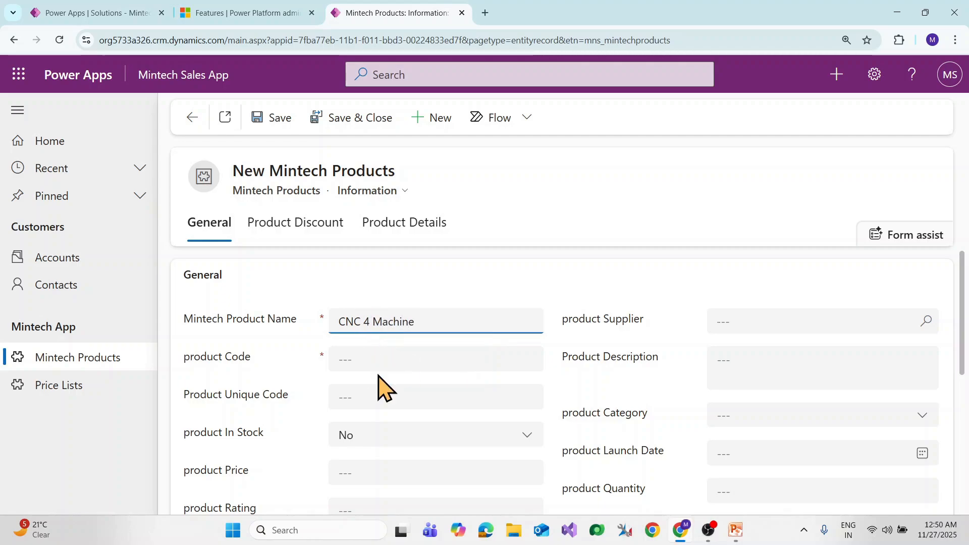
{"action": "left_click", "coordinate": [386, 360]}
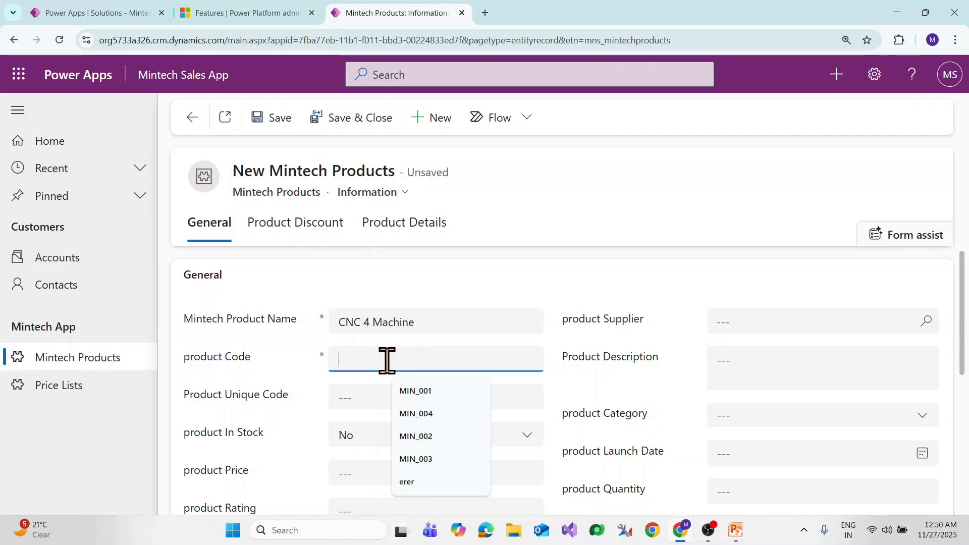
{"action": "type", "text": "MIN_005"}
{"action": "left_click", "coordinate": [566, 377]}
- Set Mintech Services as the product supplier of the CNC 4 Machine record and save it
{"action": "scroll", "coordinate": [787, 435], "scroll_direction": "down", "scroll_amount": 2}
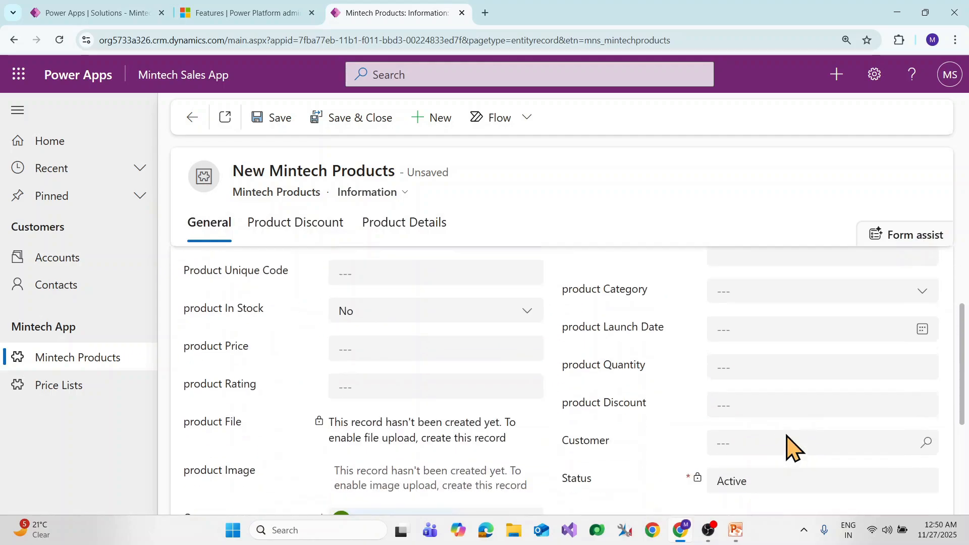
{"action": "scroll", "coordinate": [515, 408], "scroll_direction": "up", "scroll_amount": 2}
{"action": "scroll", "coordinate": [803, 402], "scroll_direction": "down", "scroll_amount": 2}
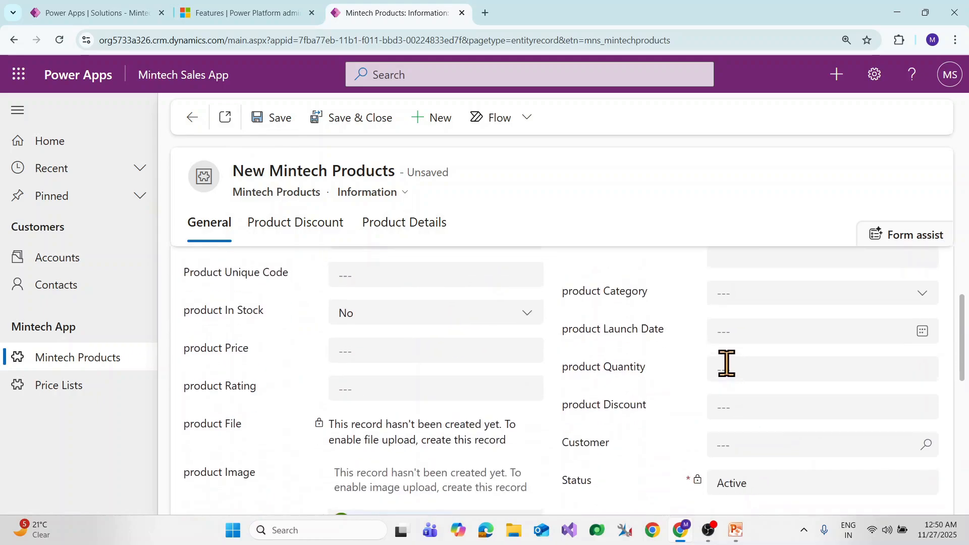
{"action": "scroll", "coordinate": [727, 364], "scroll_direction": "up", "scroll_amount": 2}
{"action": "left_click", "coordinate": [762, 323]}
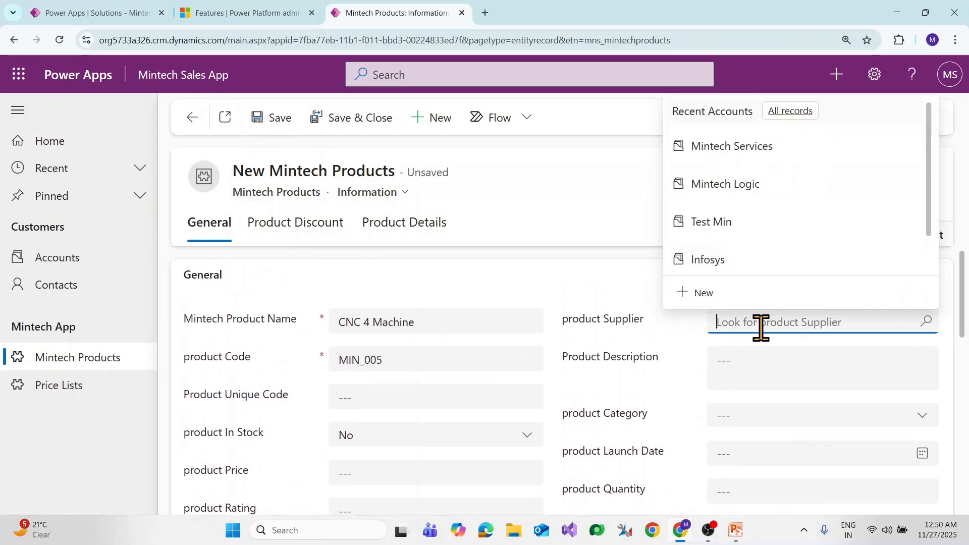
{"action": "left_click", "coordinate": [788, 169]}
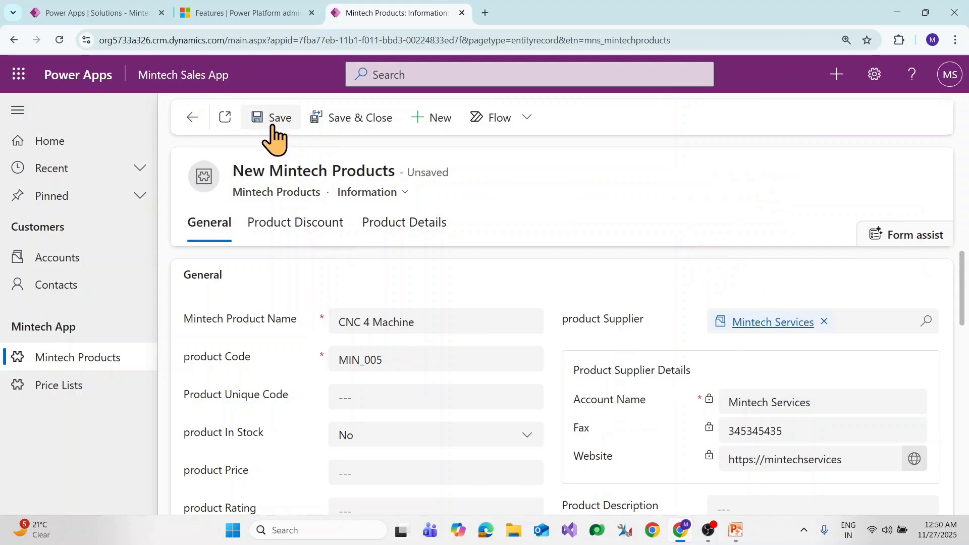
{"action": "left_click", "coordinate": [271, 123]}
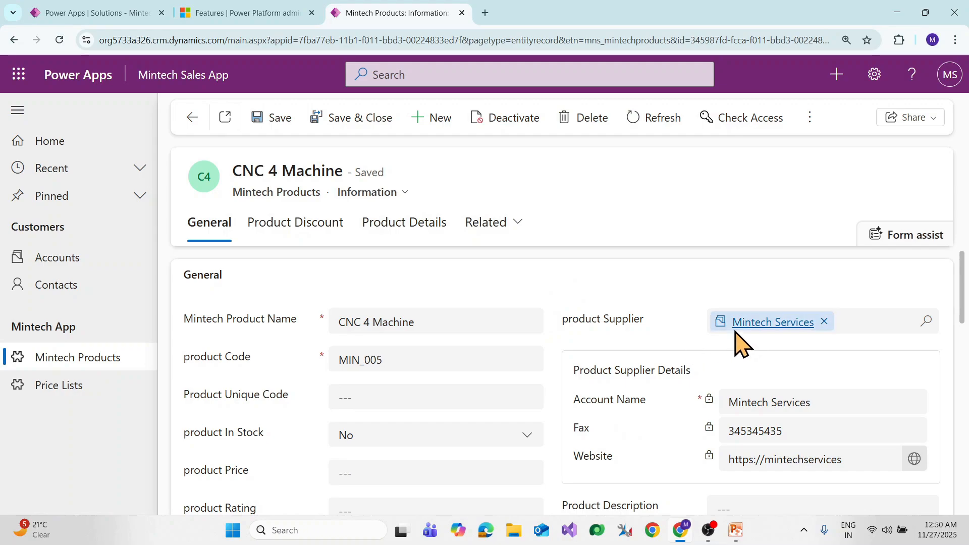
- Open the Mintech Services account from the product supplier field and calculate its Count Mintech Products rollup value
{"action": "left_click", "coordinate": [749, 325]}
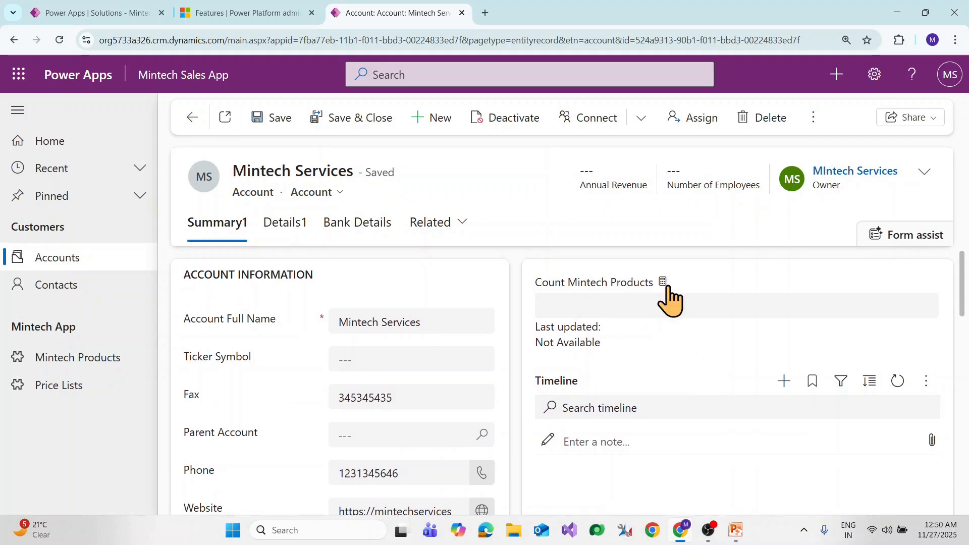
{"action": "mouse_move", "coordinate": [665, 297]}
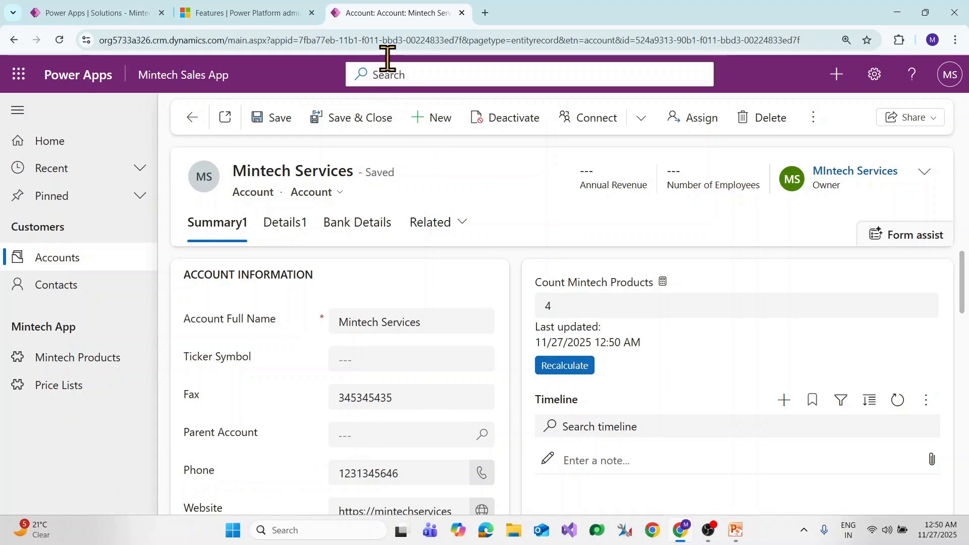
- Duplicate the browser tab showing the Mintech Services account and switch to the copy
{"action": "left_click", "coordinate": [391, 40]}
{"action": "right_click", "coordinate": [388, 15]}
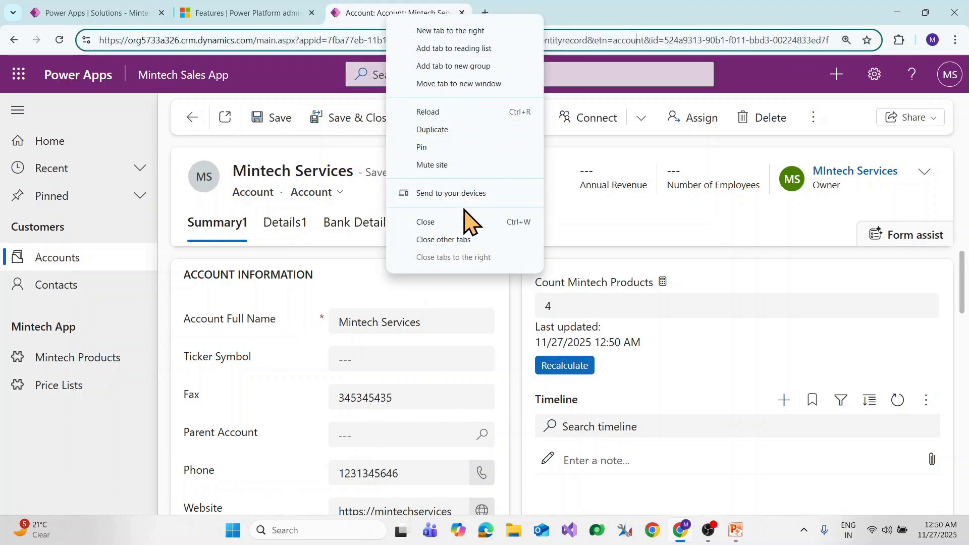
{"action": "left_click", "coordinate": [449, 2]}
{"action": "right_click", "coordinate": [410, 11]}
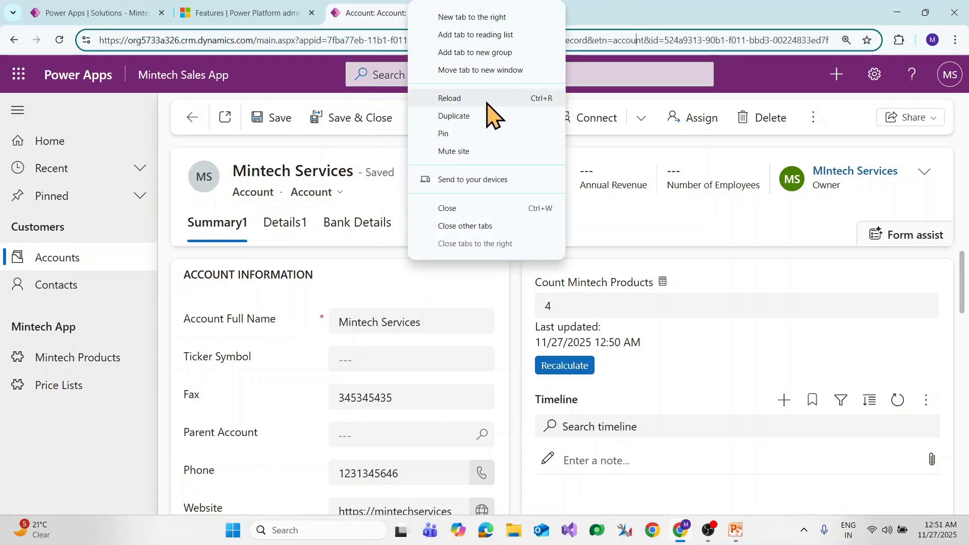
{"action": "left_click", "coordinate": [456, 117]}
{"action": "left_click", "coordinate": [383, 11]}
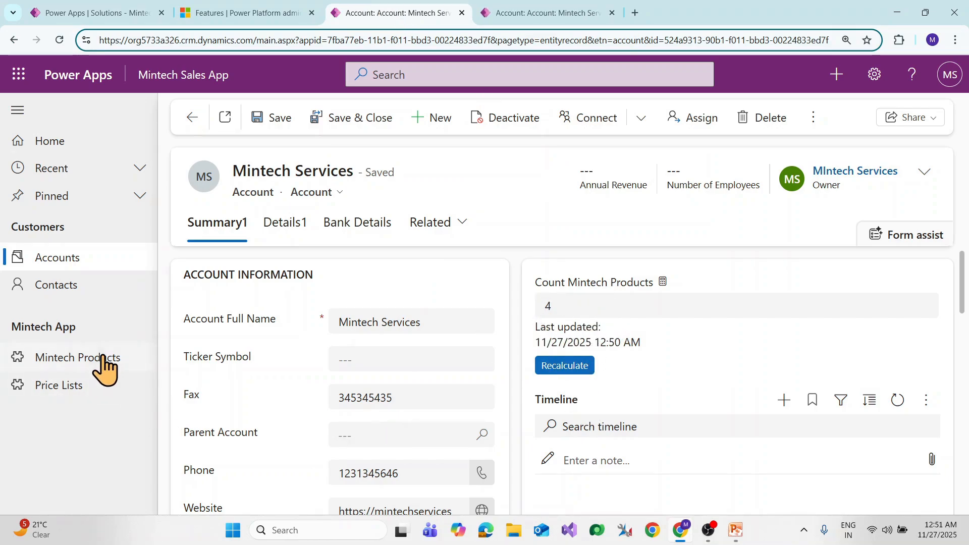
{"action": "left_click", "coordinate": [555, 16]}
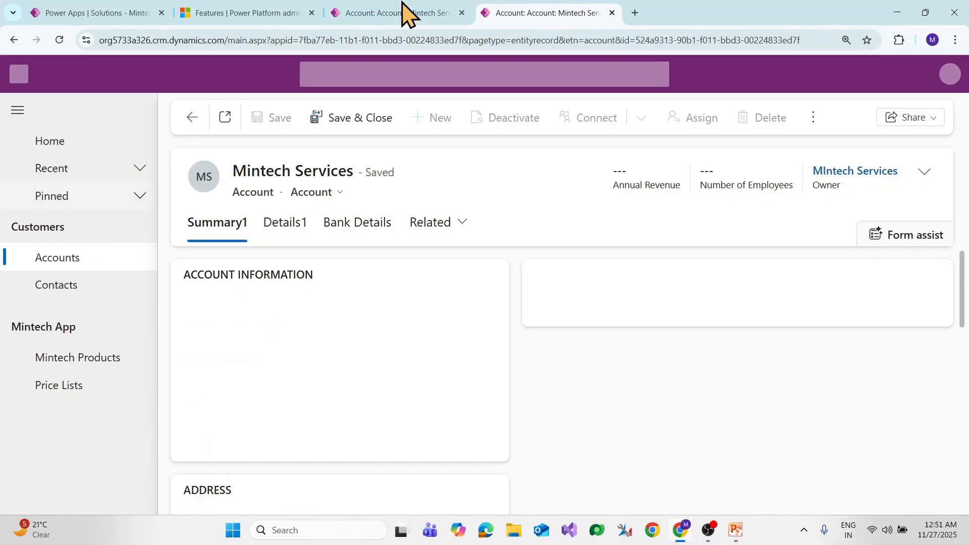
- Open the Active Mintech Products list and check which records have Mintech Services as product supplier
{"action": "left_click", "coordinate": [84, 363]}
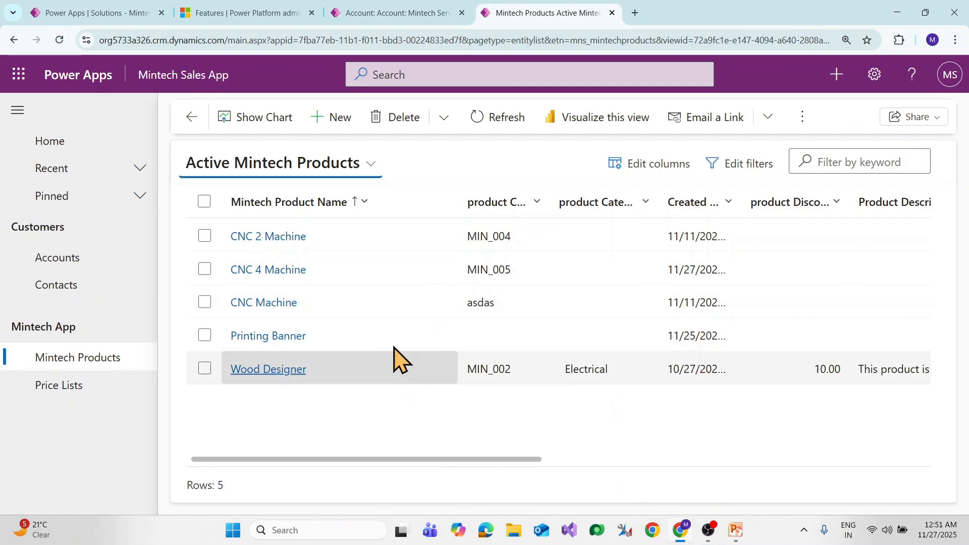
{"action": "left_click_drag", "start_coordinate": [430, 461], "coordinate": [845, 463]}
{"action": "left_click", "coordinate": [756, 241]}
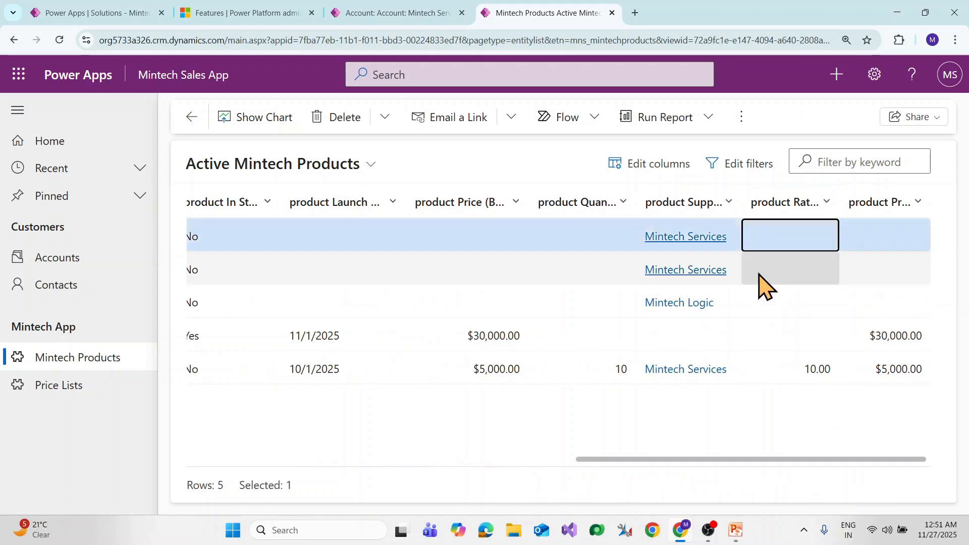
{"action": "left_click", "coordinate": [763, 276]}
{"action": "left_click", "coordinate": [767, 383]}
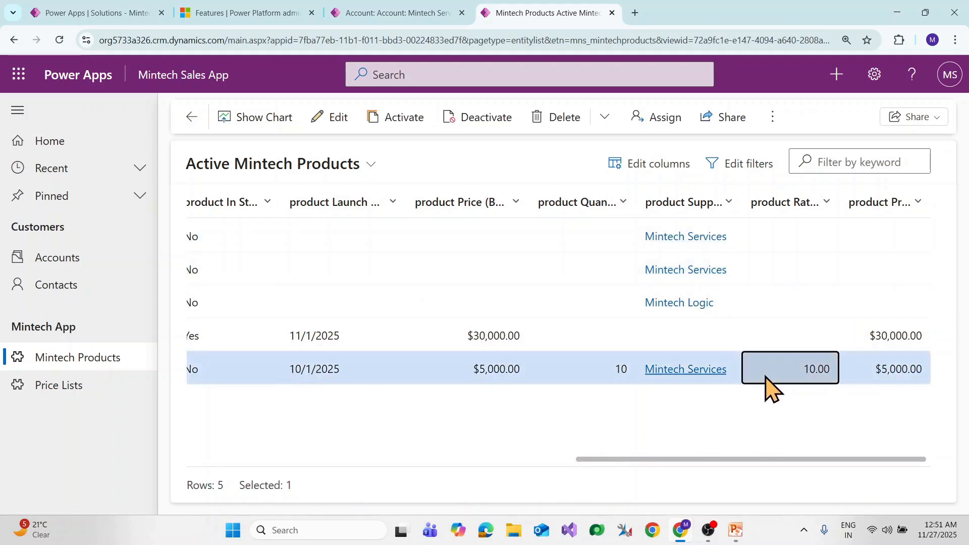
{"action": "left_click_drag", "start_coordinate": [888, 458], "coordinate": [504, 459]}
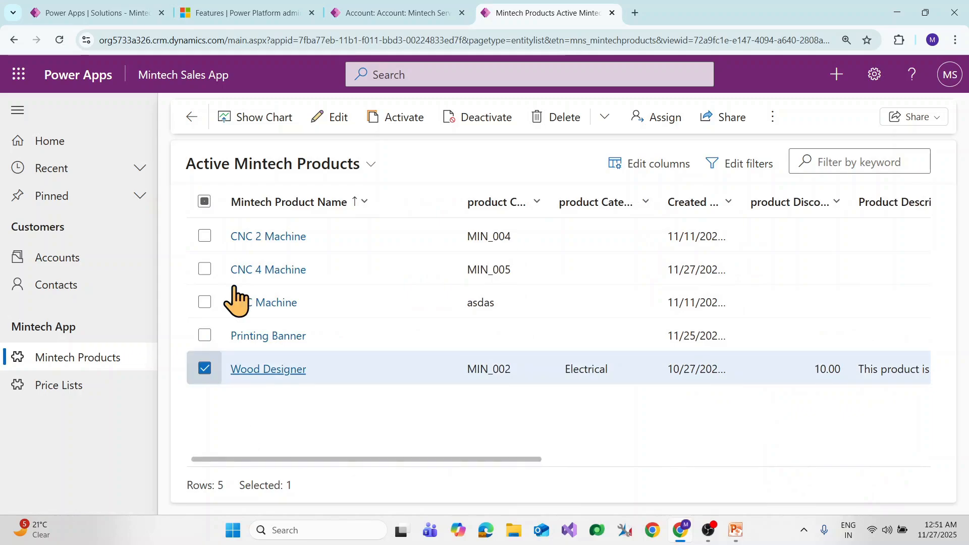
- Switch to the Inactive Mintech Products view and add the product Supplier column to it
{"action": "left_click", "coordinate": [370, 164]}
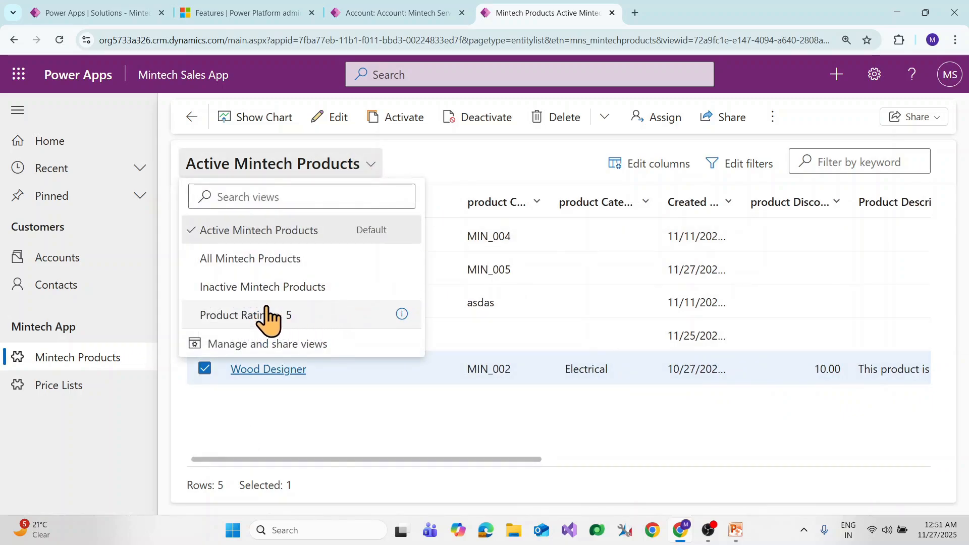
{"action": "left_click", "coordinate": [323, 292]}
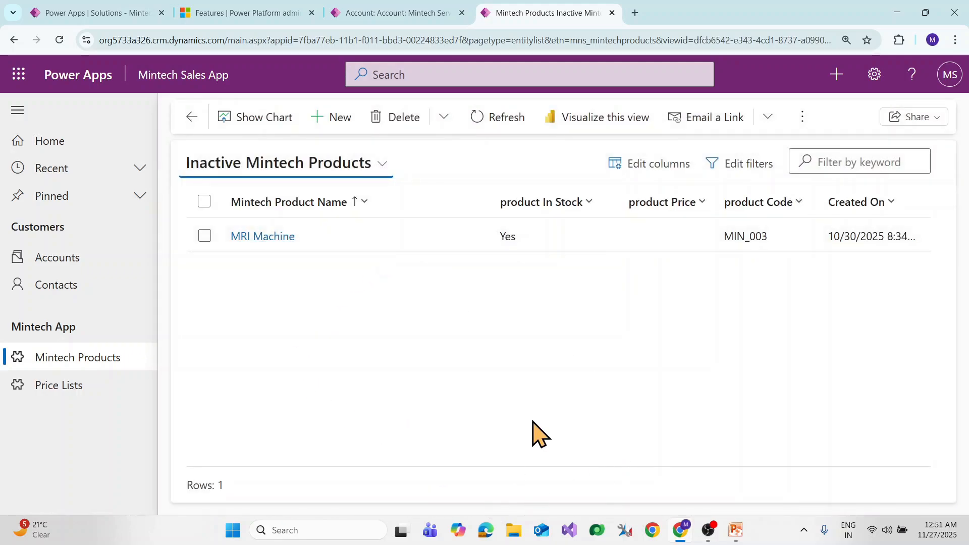
{"action": "left_click", "coordinate": [659, 167]}
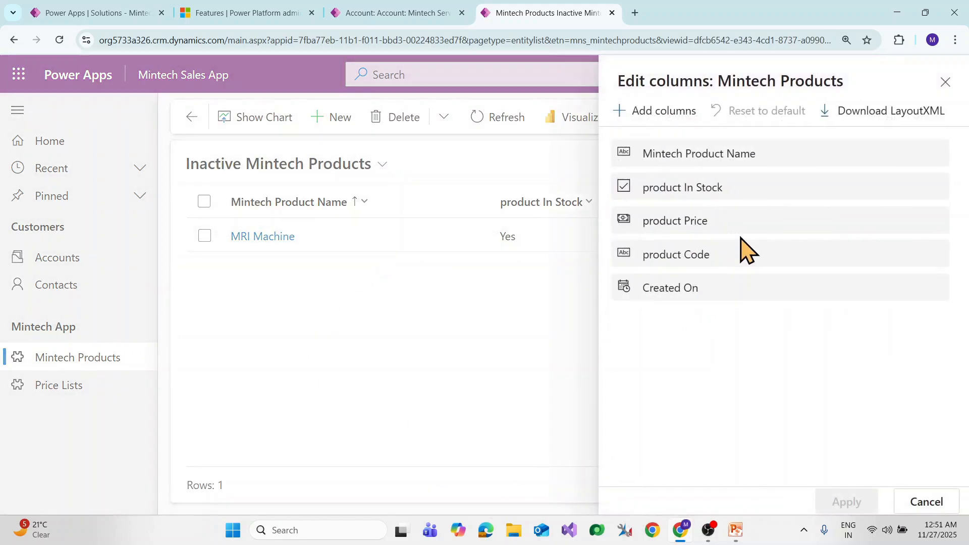
{"action": "left_click", "coordinate": [657, 109]}
{"action": "scroll", "coordinate": [808, 233], "scroll_direction": "down", "scroll_amount": 5}
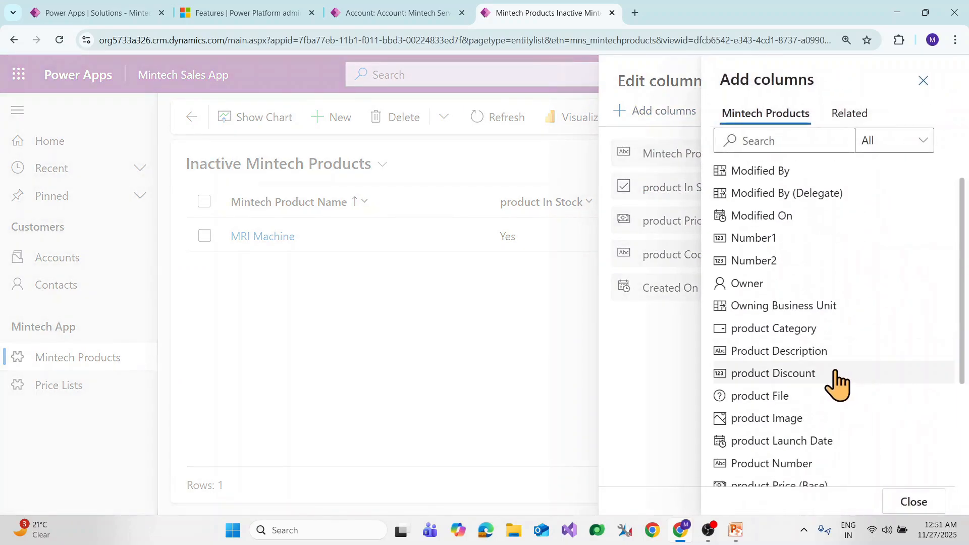
{"action": "scroll", "coordinate": [853, 449], "scroll_direction": "down", "scroll_amount": 1}
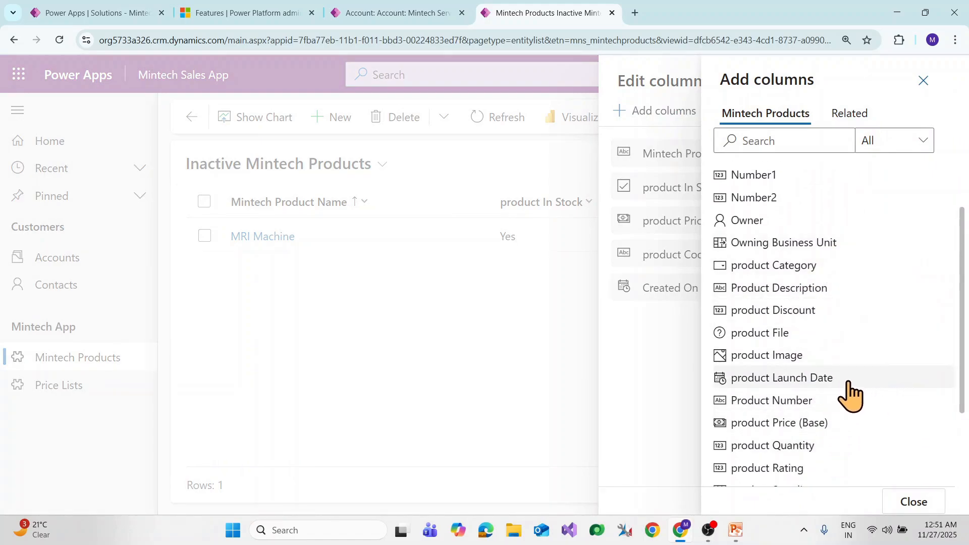
{"action": "scroll", "coordinate": [848, 388], "scroll_direction": "down", "scroll_amount": 3}
{"action": "left_click", "coordinate": [836, 370]}
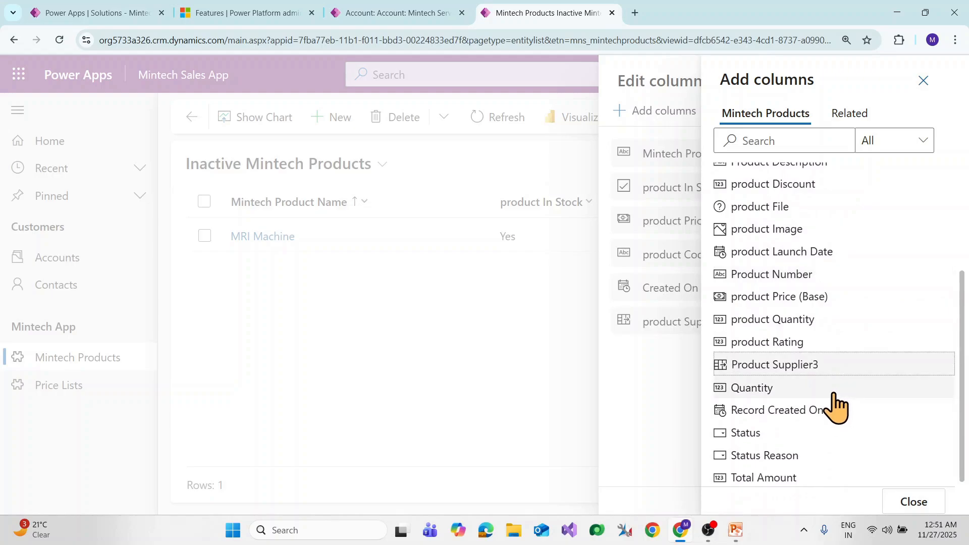
{"action": "left_click", "coordinate": [910, 496]}
{"action": "left_click", "coordinate": [864, 511]}
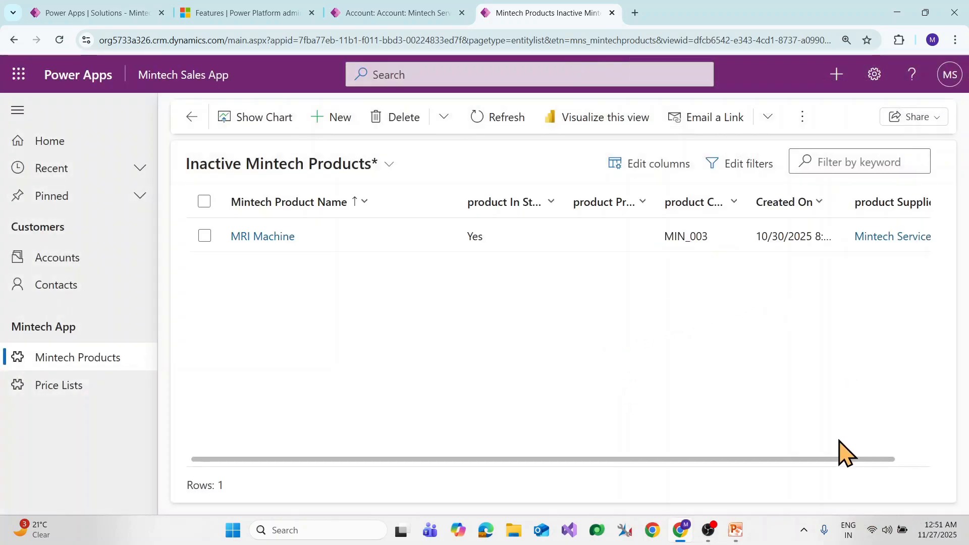
- Check the supplier of the inactive MRI Machine record and delete that record
{"action": "left_click_drag", "start_coordinate": [867, 459], "coordinate": [962, 439]}
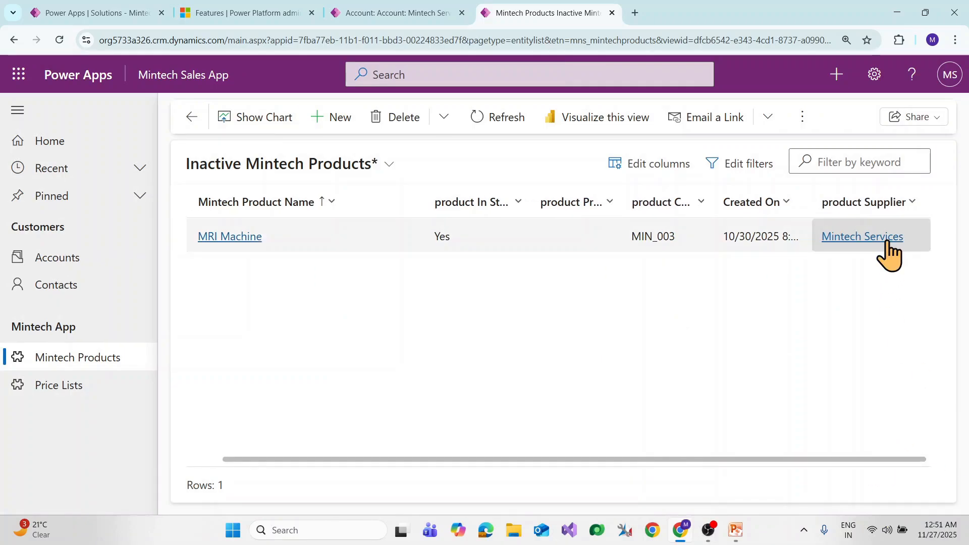
{"action": "left_click", "coordinate": [354, 233]}
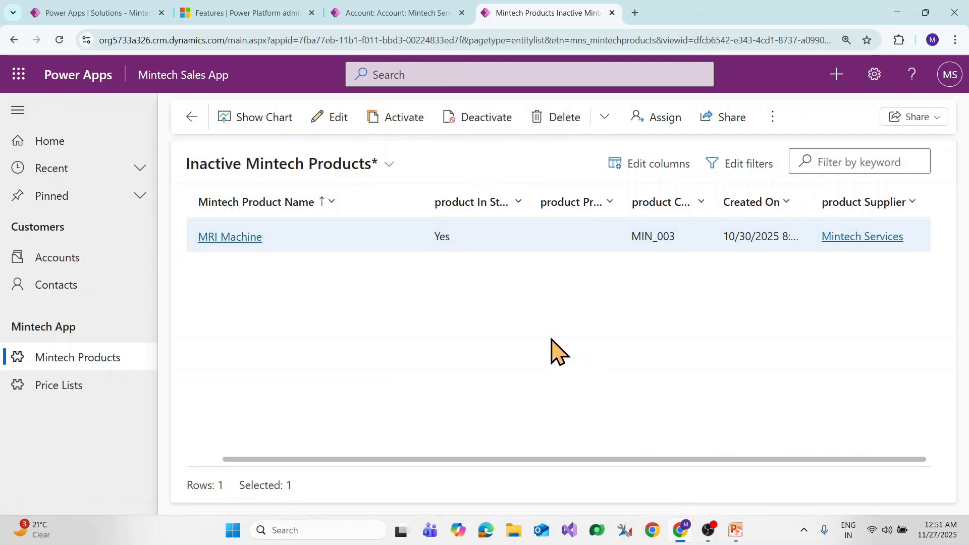
{"action": "key", "text": "Delete"}
{"action": "left_click", "coordinate": [508, 338]}
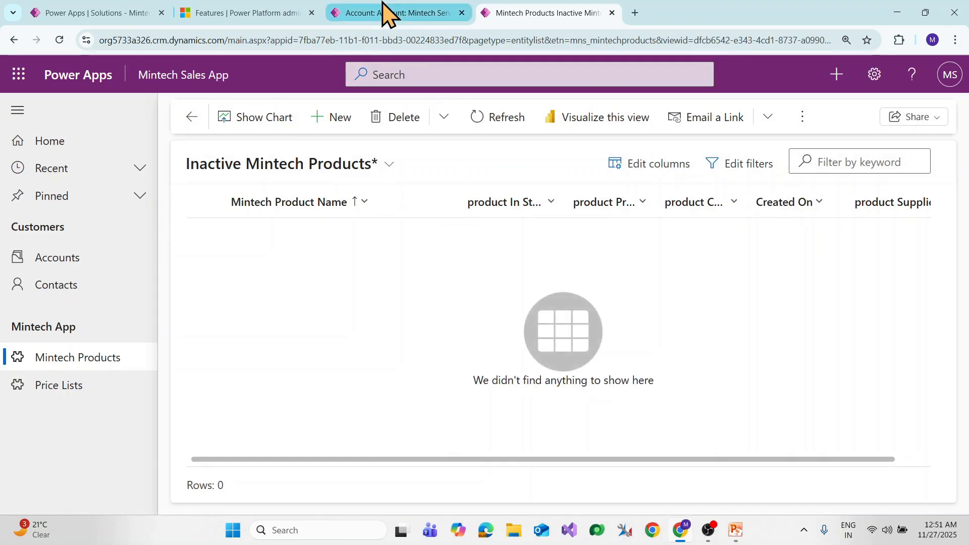
- Return to the Mintech Services account tab and recalculate the Count Mintech Products field
{"action": "left_click", "coordinate": [383, 12]}
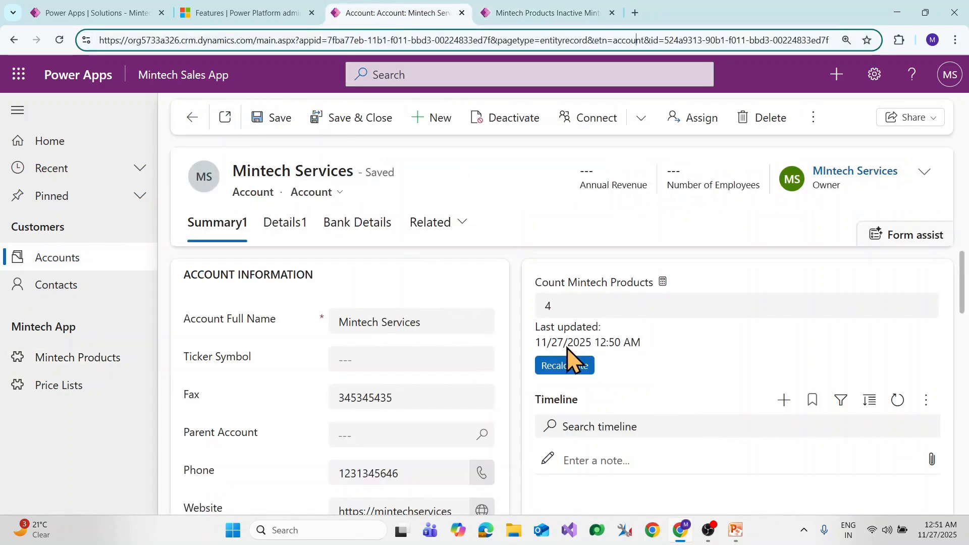
{"action": "left_click", "coordinate": [569, 365]}
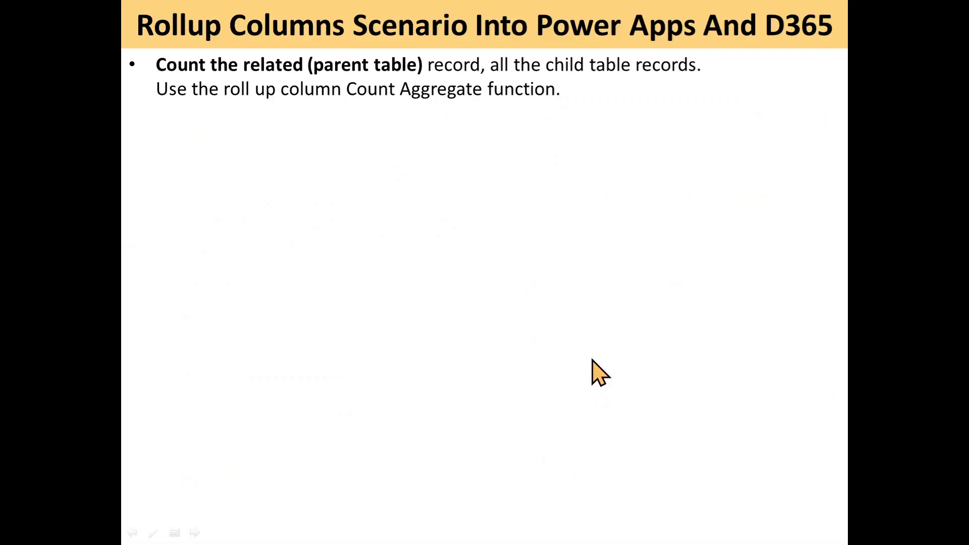
{"action": "key", "text": "Left"}
{"action": "key", "text": "Left"}
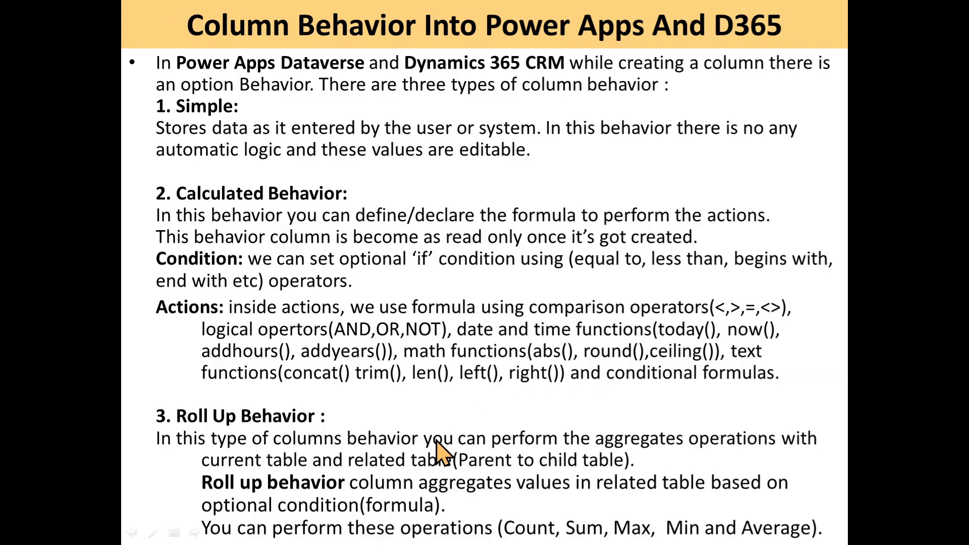